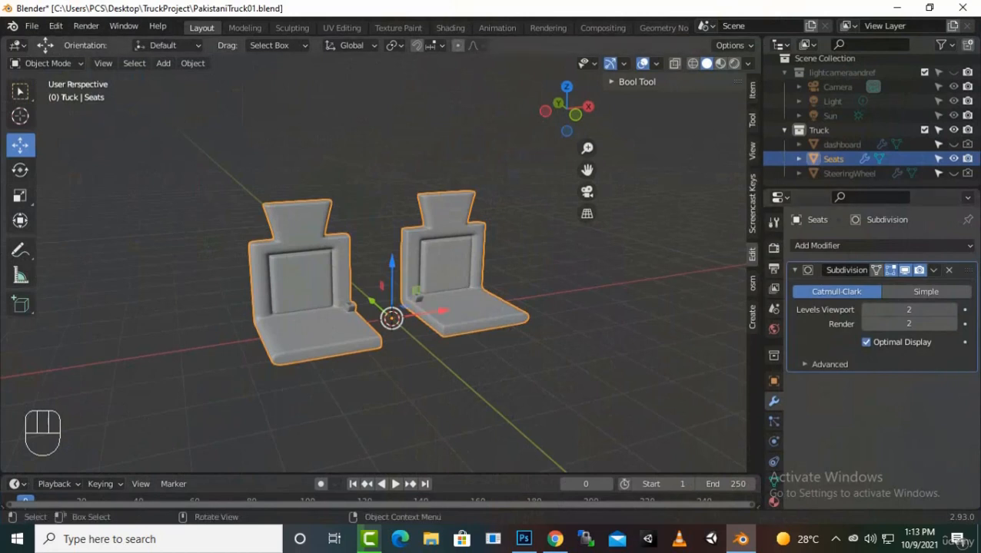
Add a cube mesh at the origin between the two seats.
{"action": "middle_click_drag", "start_coordinate": [430, 292], "coordinate": [376, 288]}
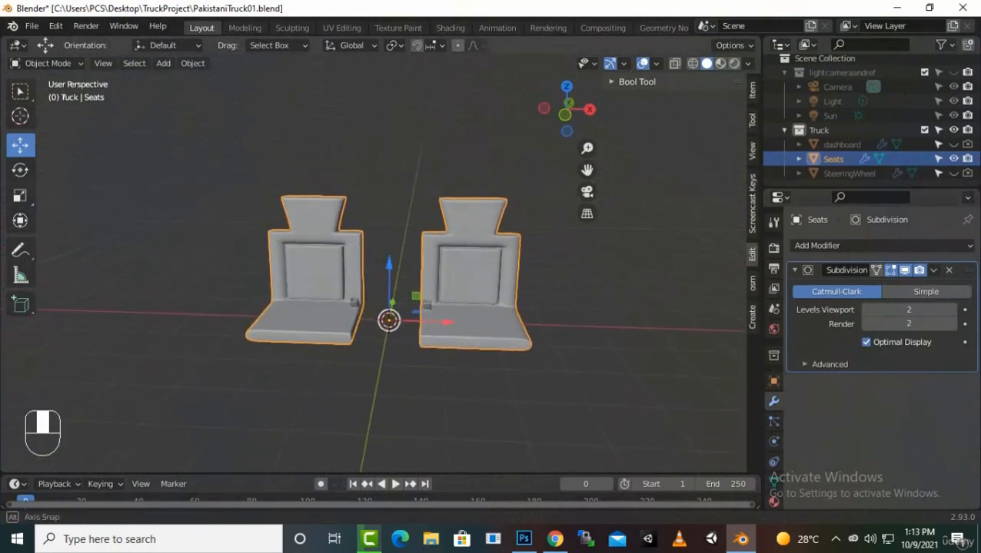
{"action": "middle_click_drag", "start_coordinate": [535, 381], "coordinate": [530, 384]}
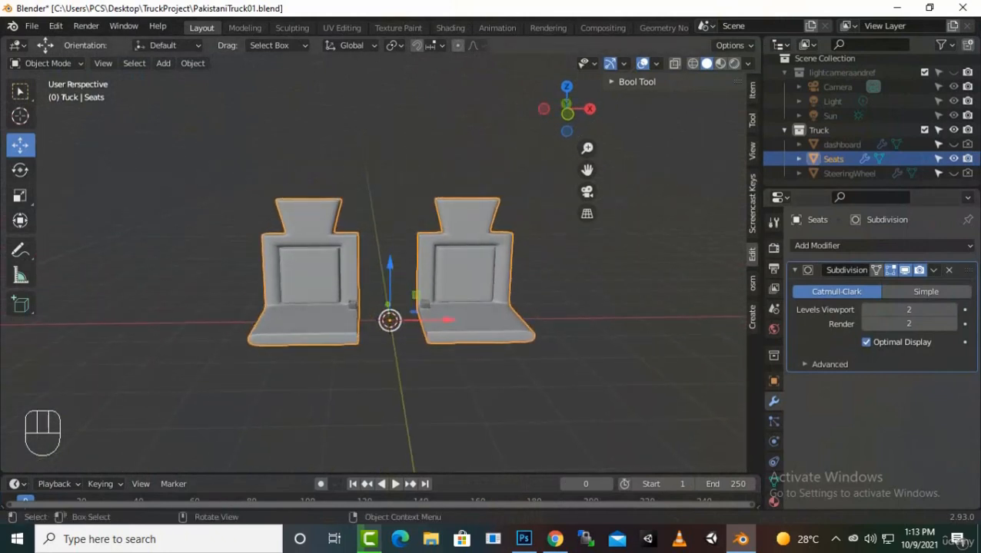
{"action": "key", "text": "shift"}
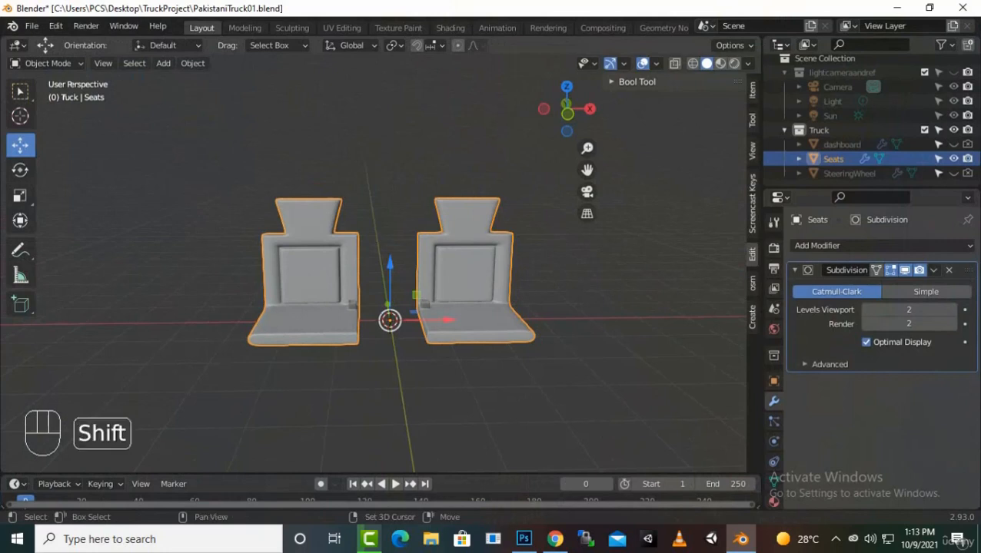
{"action": "key", "text": "shift+a"}
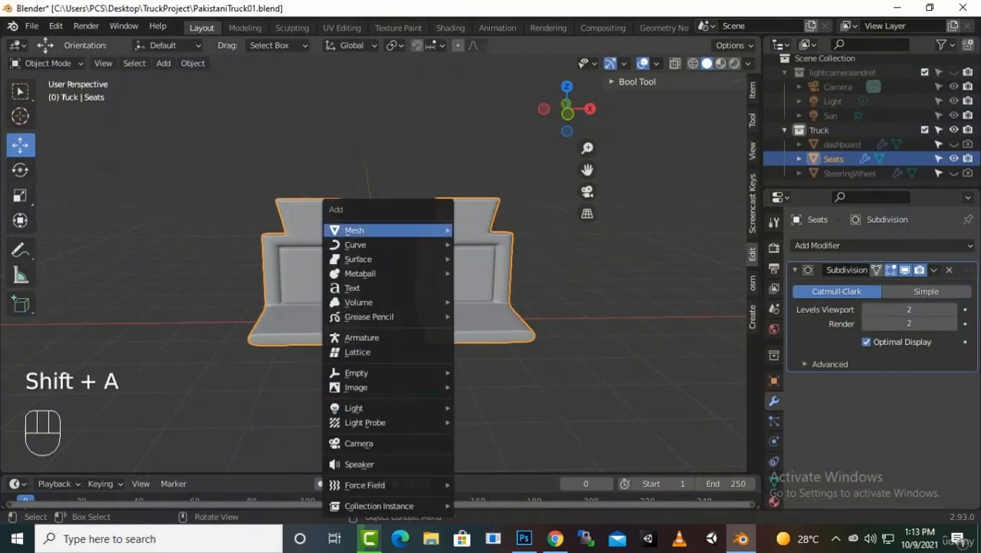
{"action": "mouse_move", "coordinate": [388, 230]}
{"action": "left_click", "coordinate": [484, 243]}
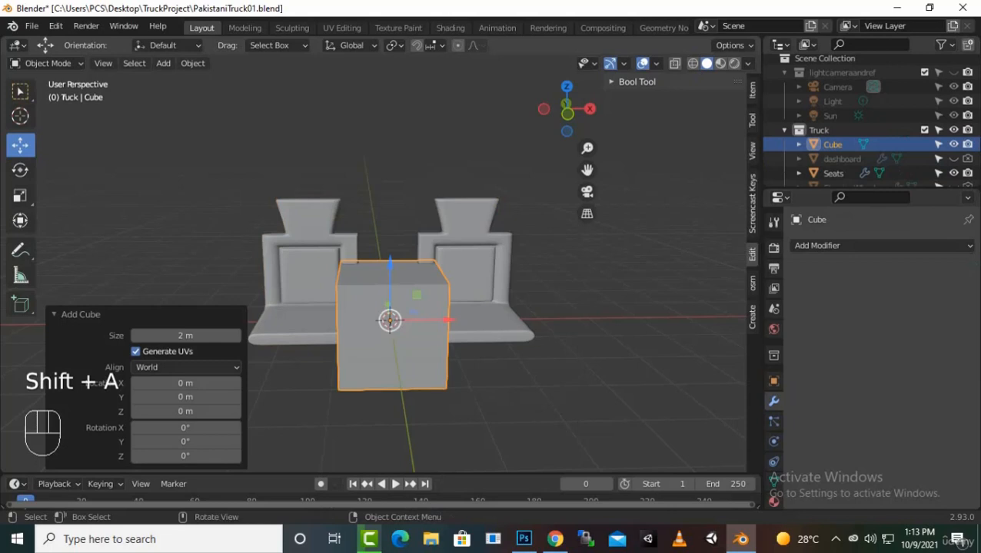
Rename the new cube object as gearbox.
{"action": "scroll", "coordinate": [846, 154], "scroll_direction": "down", "scroll_amount": 1}
{"action": "double_click", "coordinate": [832, 137]}
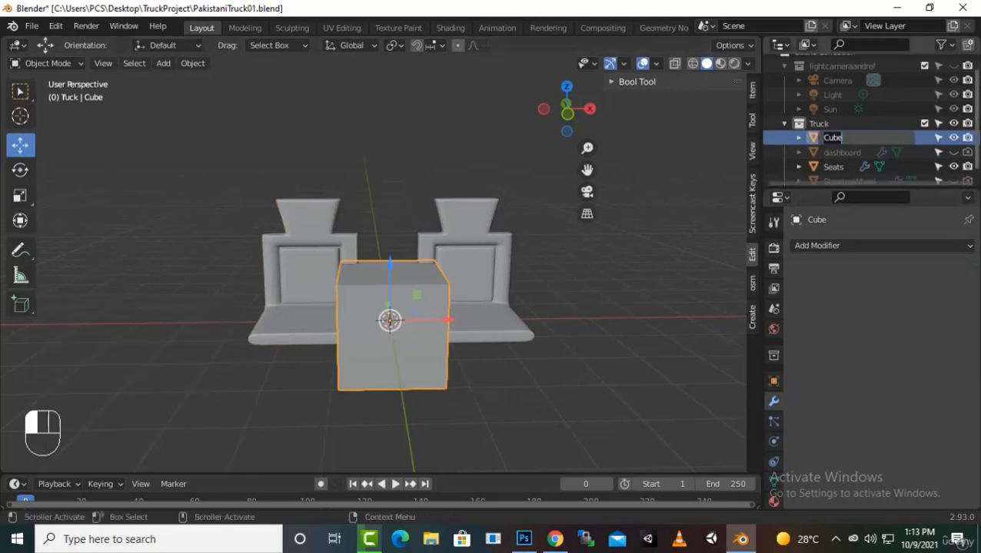
{"action": "type", "text": "gear"}
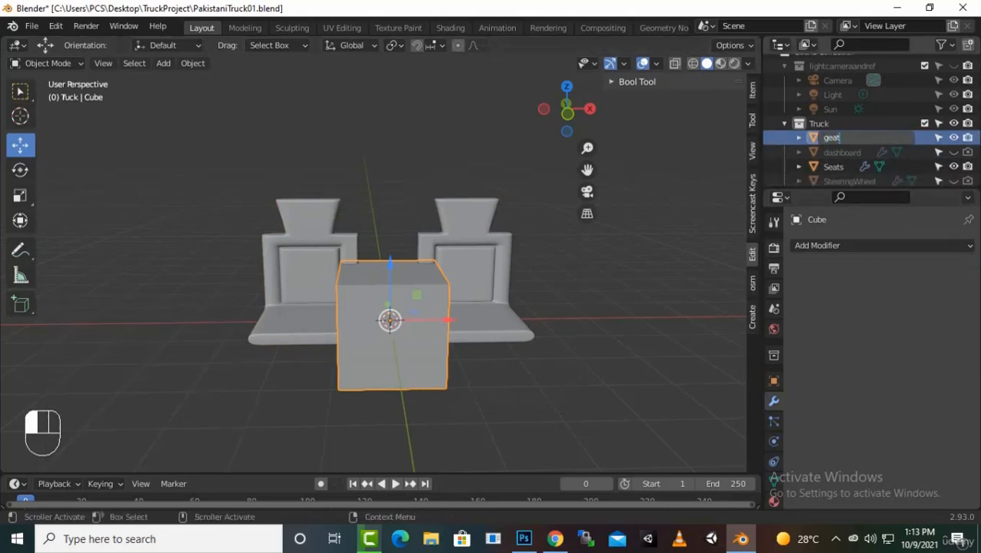
{"action": "type", "text": "bos"}
{"action": "key", "text": "Return"}
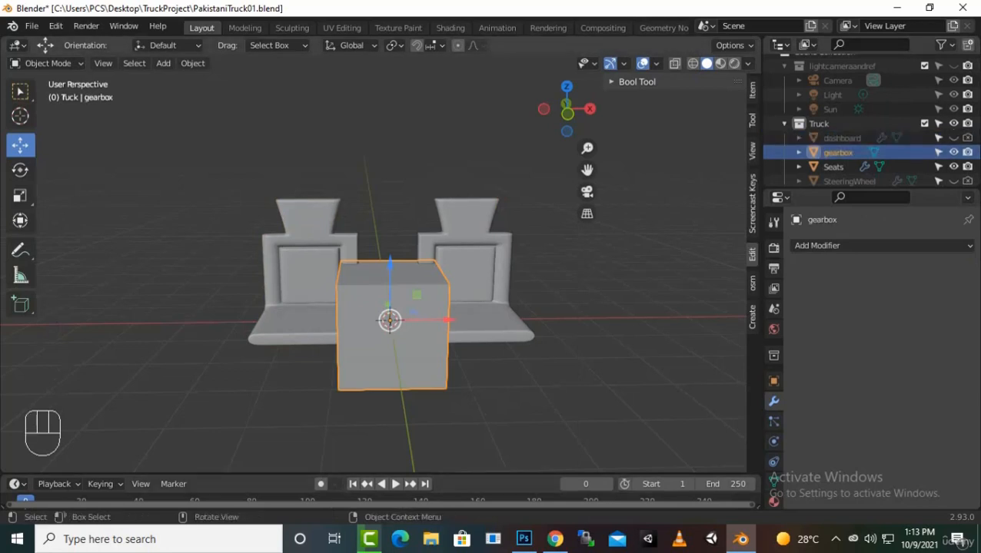
Scale the whole gearbox mesh uniformly to about 0.543, and flatten it along Z by a factor of about -0.359.
{"action": "key", "text": "Tab"}
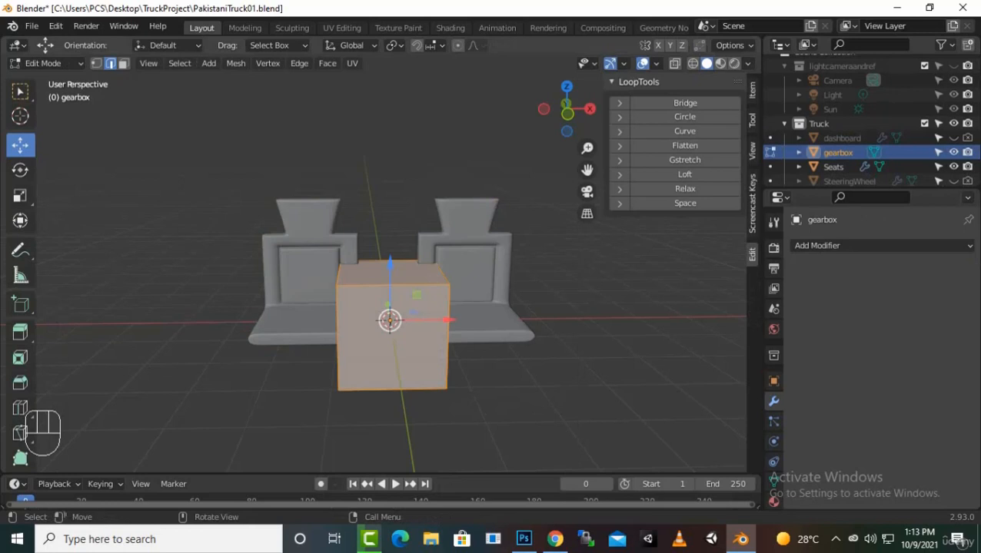
{"action": "key", "text": "s"}
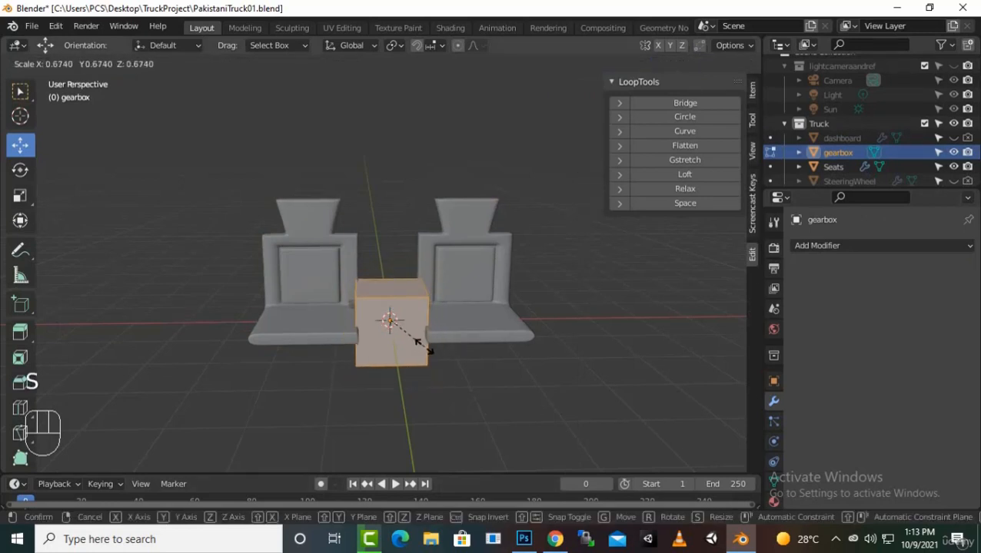
{"action": "left_click", "coordinate": [415, 342]}
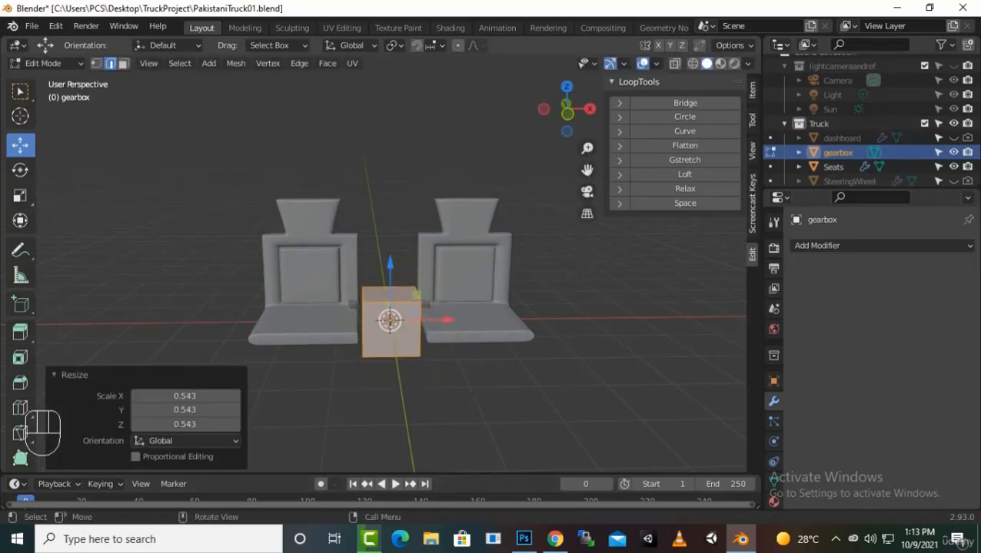
{"action": "middle_click_drag", "start_coordinate": [416, 342], "coordinate": [419, 322]}
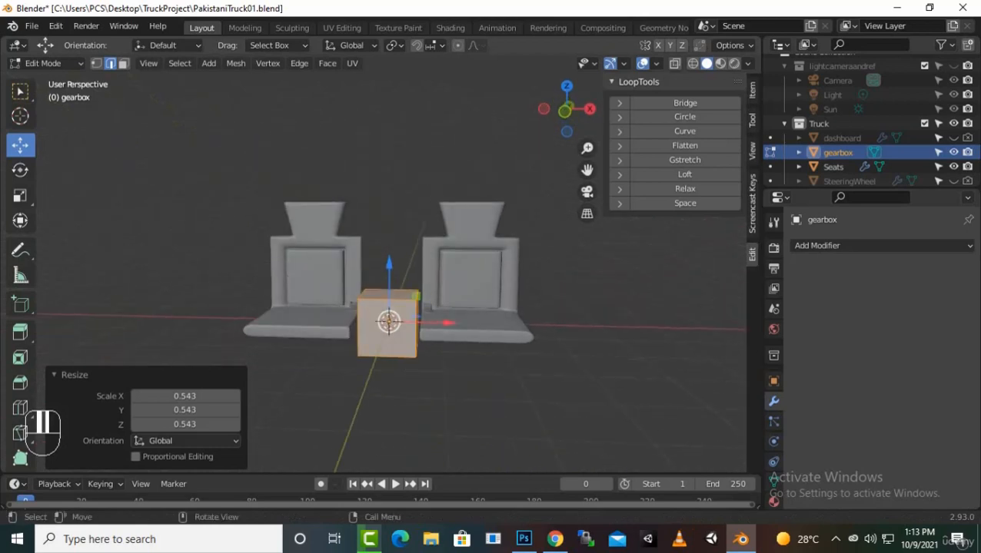
{"action": "key", "text": "s"}
{"action": "key", "text": "z"}
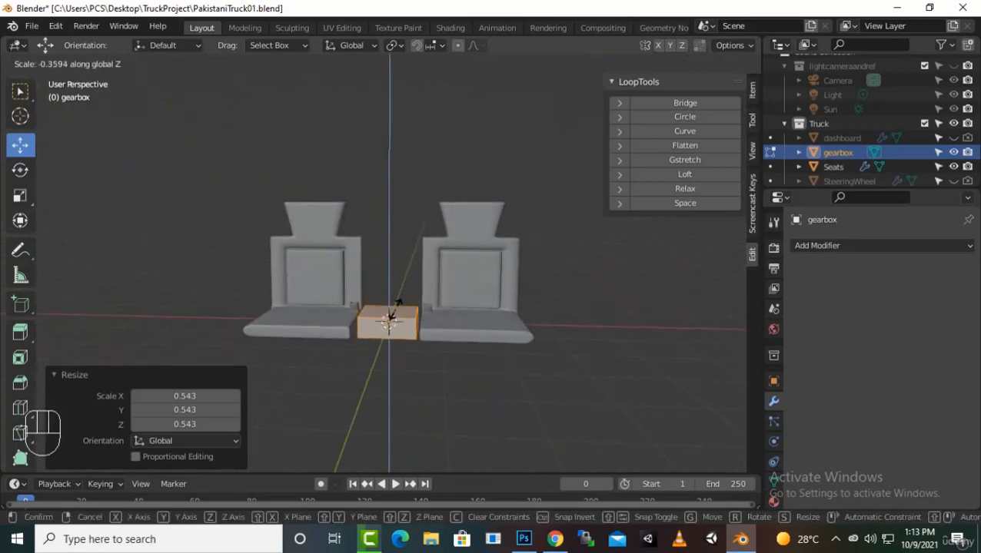
{"action": "left_click", "coordinate": [380, 324]}
Move the flattened gearbox mesh about 0.38 m along Y, back between the seats.
{"action": "middle_click_drag", "start_coordinate": [380, 324], "coordinate": [487, 361]}
{"action": "scroll", "coordinate": [390, 323], "scroll_direction": "up", "scroll_amount": 2}
{"action": "key", "text": "g"}
{"action": "key", "text": "y"}
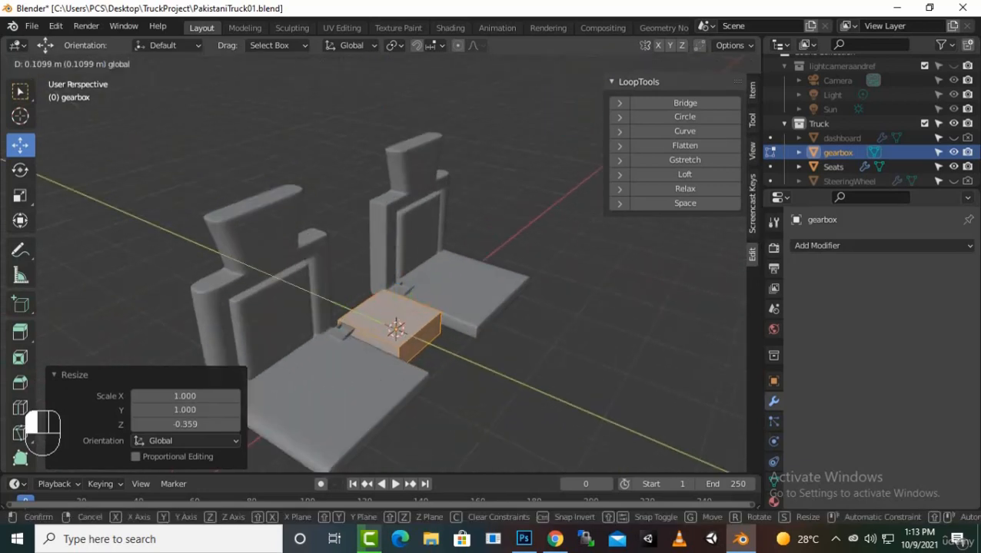
{"action": "left_click_drag", "start_coordinate": [333, 302], "coordinate": [333, 301]}
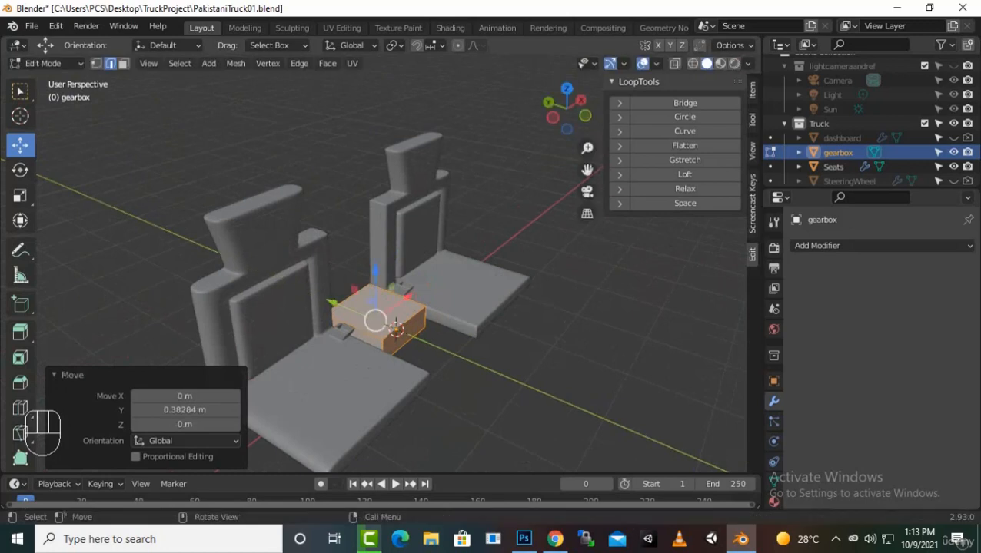
Move only the gearbox's front face about 0.74 m back along Y to shorten the block.
{"action": "middle_click_drag", "start_coordinate": [332, 301], "coordinate": [252, 298]}
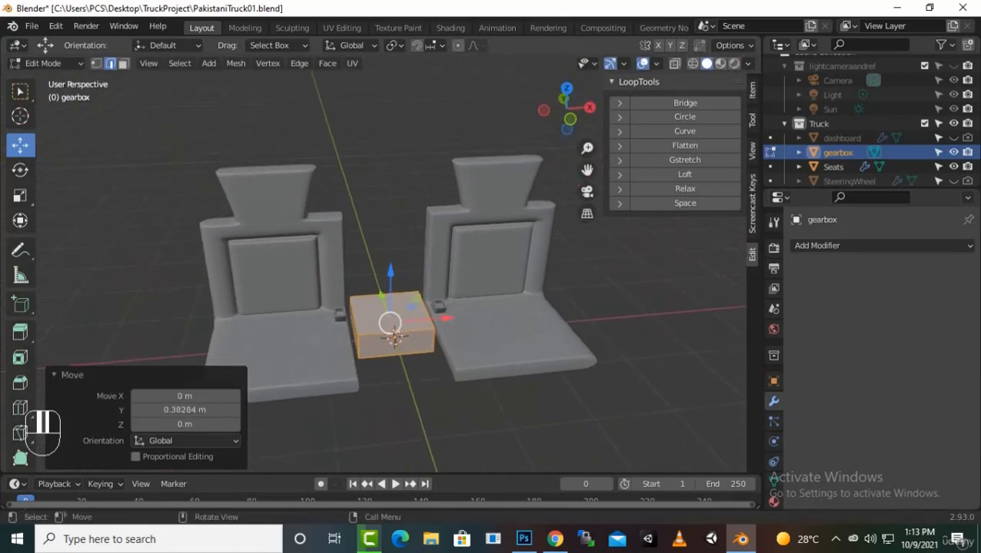
{"action": "left_click", "coordinate": [123, 63]}
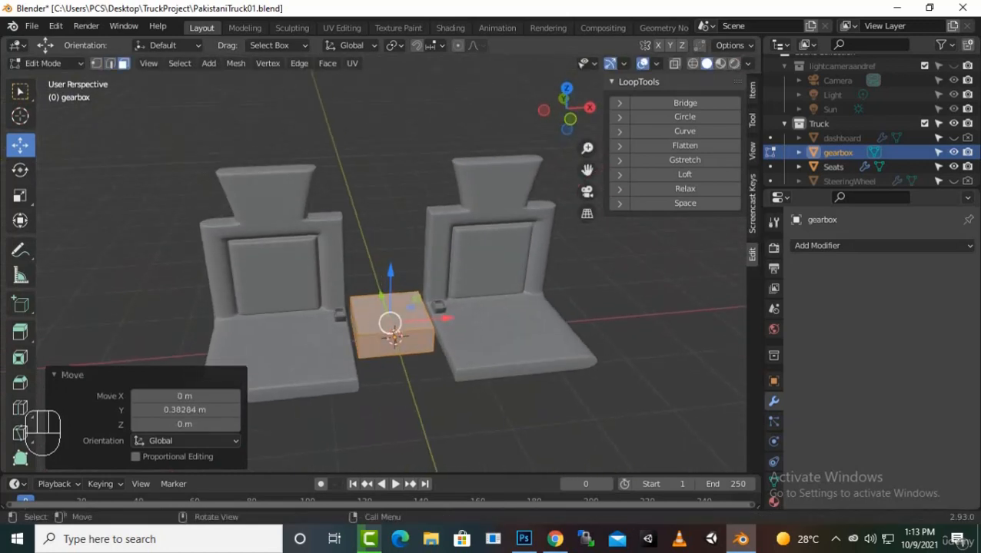
{"action": "left_click", "coordinate": [395, 339]}
{"action": "middle_click_drag", "start_coordinate": [395, 339], "coordinate": [368, 388]}
{"action": "left_click_drag", "start_coordinate": [394, 322], "coordinate": [367, 300]}
{"action": "middle_click_drag", "start_coordinate": [366, 300], "coordinate": [371, 261]}
Add one loop cut across the gearbox's width and slide it toward the rear end with a factor of about -0.747.
{"action": "middle_click_drag", "start_coordinate": [375, 323], "coordinate": [437, 332]}
{"action": "scroll", "coordinate": [436, 332], "scroll_direction": "up", "scroll_amount": 1}
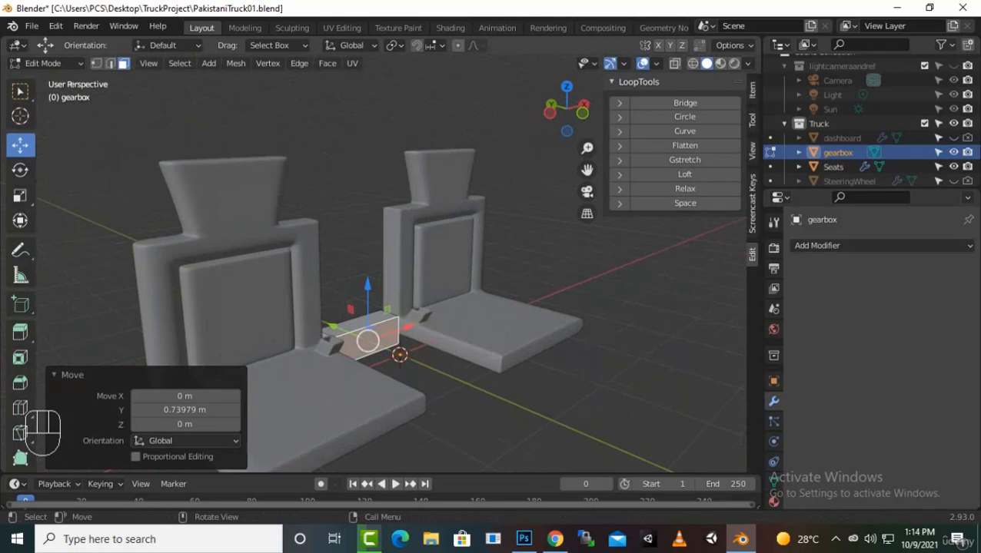
{"action": "middle_click_drag", "start_coordinate": [367, 340], "coordinate": [395, 367]}
{"action": "scroll", "coordinate": [395, 367], "scroll_direction": "up", "scroll_amount": 2}
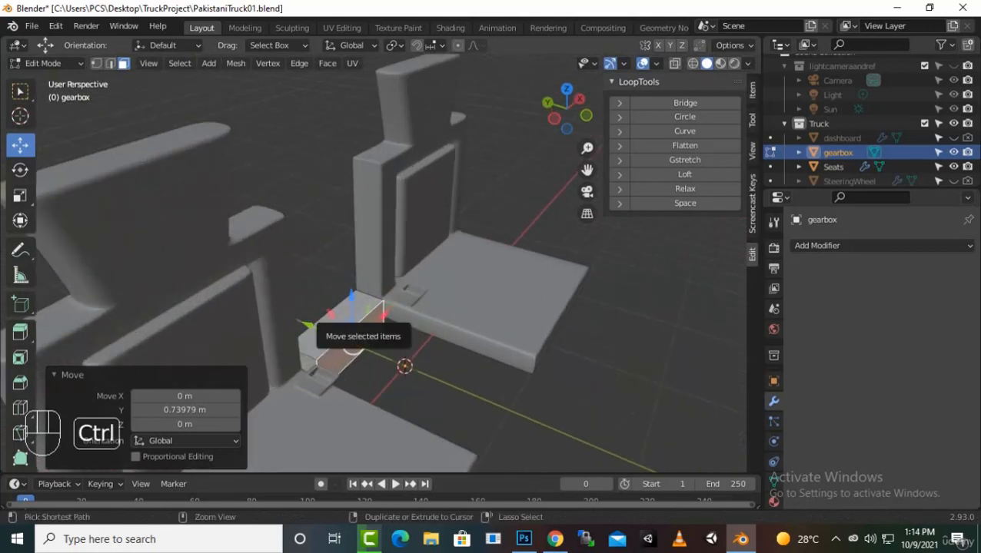
{"action": "key", "text": "ctrl+r"}
{"action": "left_click", "coordinate": [350, 343]}
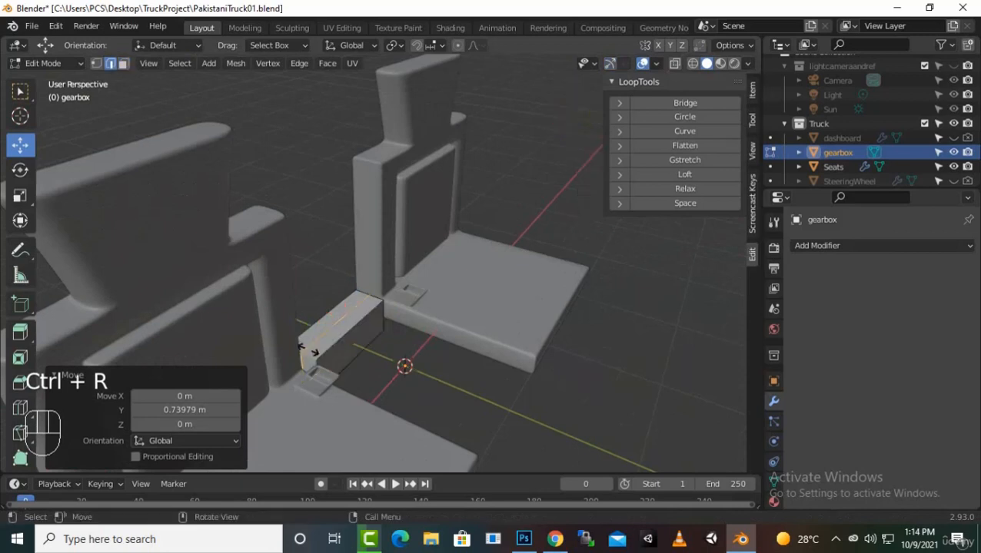
{"action": "left_click", "coordinate": [294, 343]}
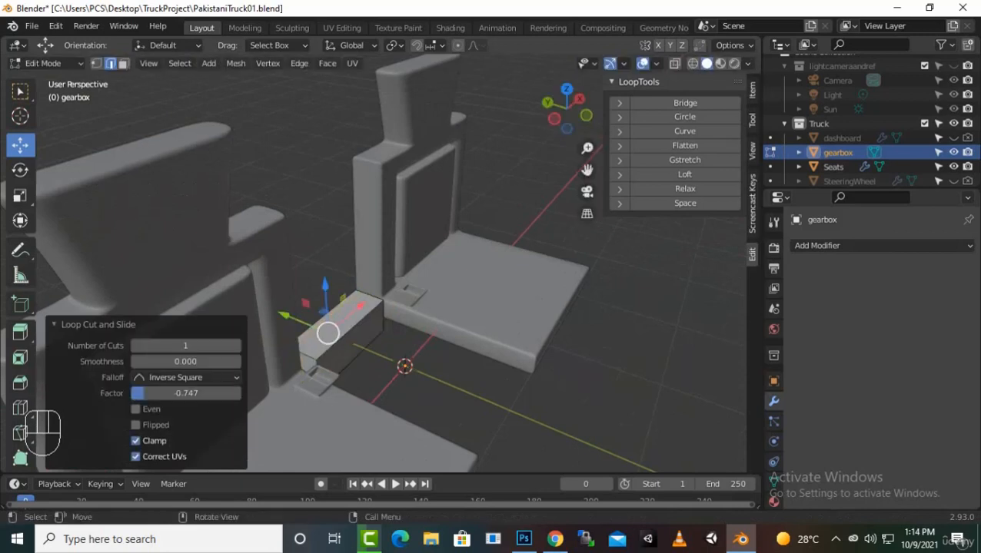
Extrude the gearbox's front face forward by about -0.114 m along global Y.
{"action": "left_click", "coordinate": [352, 357], "text": "alt"}
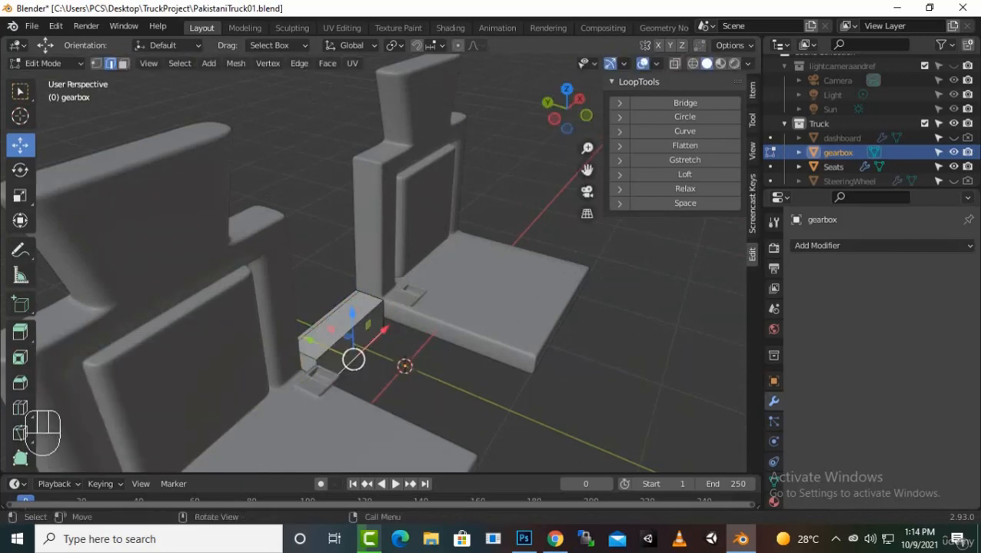
{"action": "key", "text": "3"}
{"action": "left_click", "coordinate": [353, 345]}
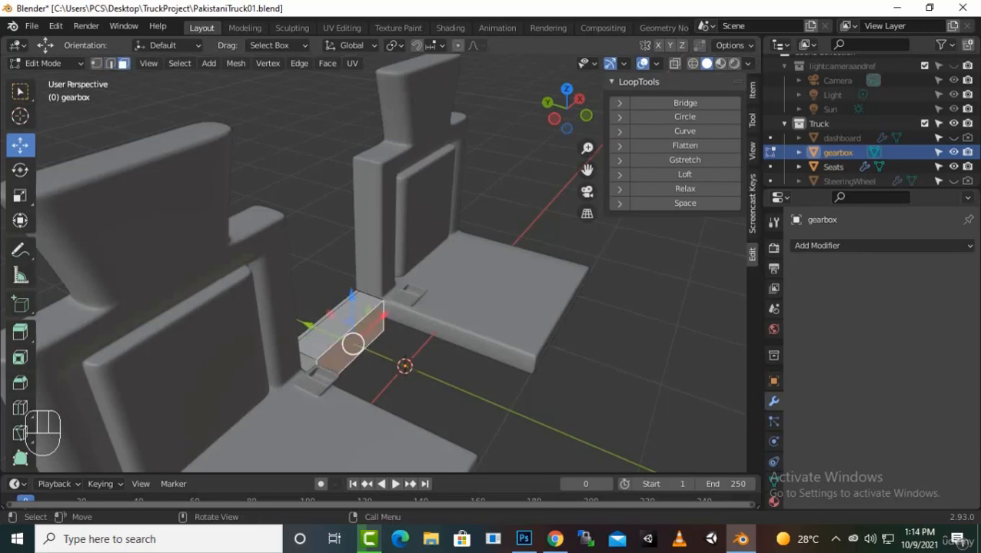
{"action": "key", "text": "e"}
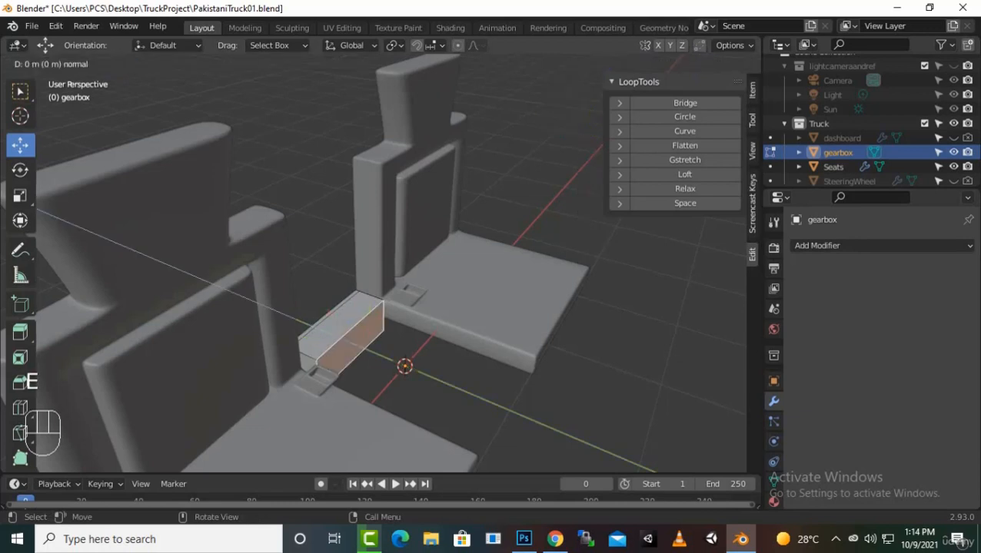
{"action": "key", "text": "y"}
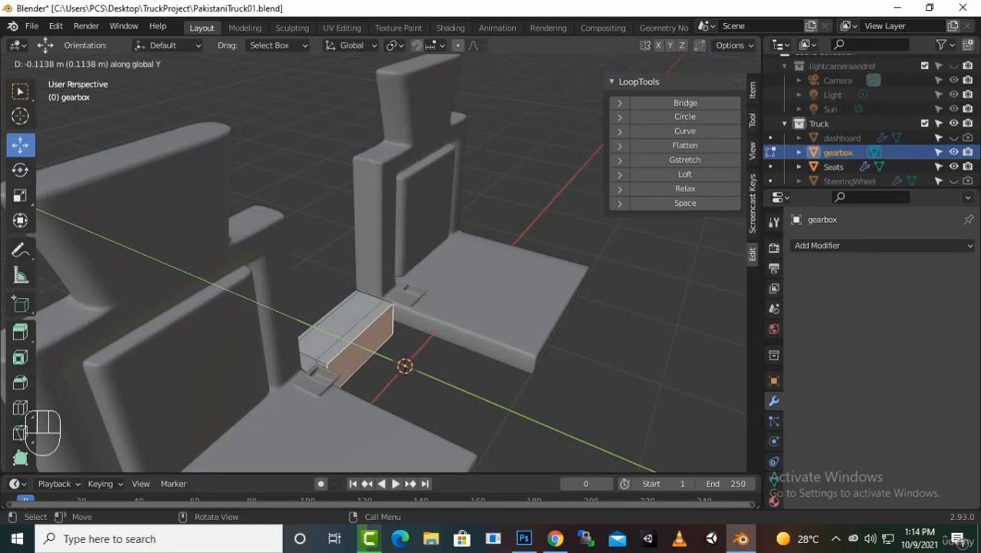
{"action": "left_click", "coordinate": [363, 348]}
Extrude the front face forward along Y in three more segments of about -0.254, -0.298 and -0.214 m.
{"action": "key", "text": "e"}
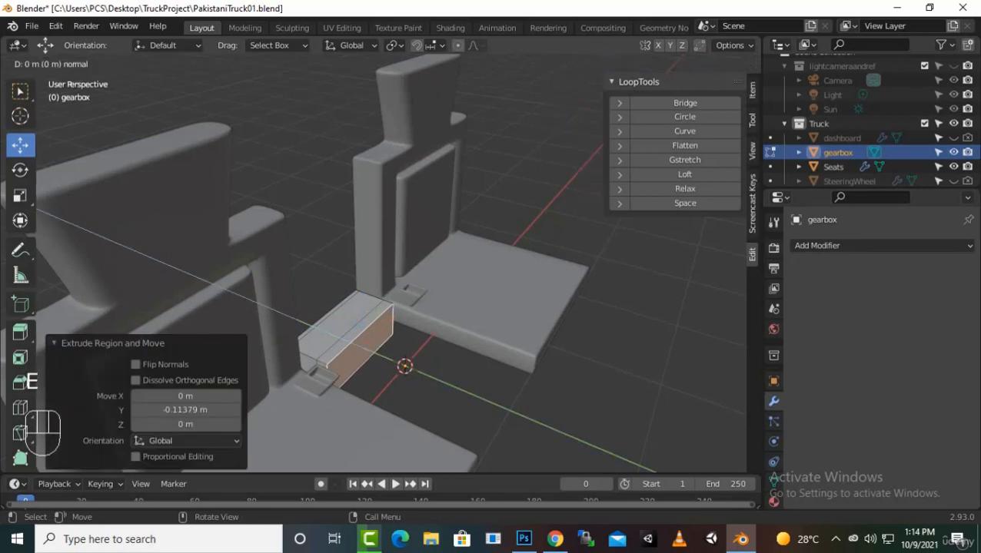
{"action": "key", "text": "y"}
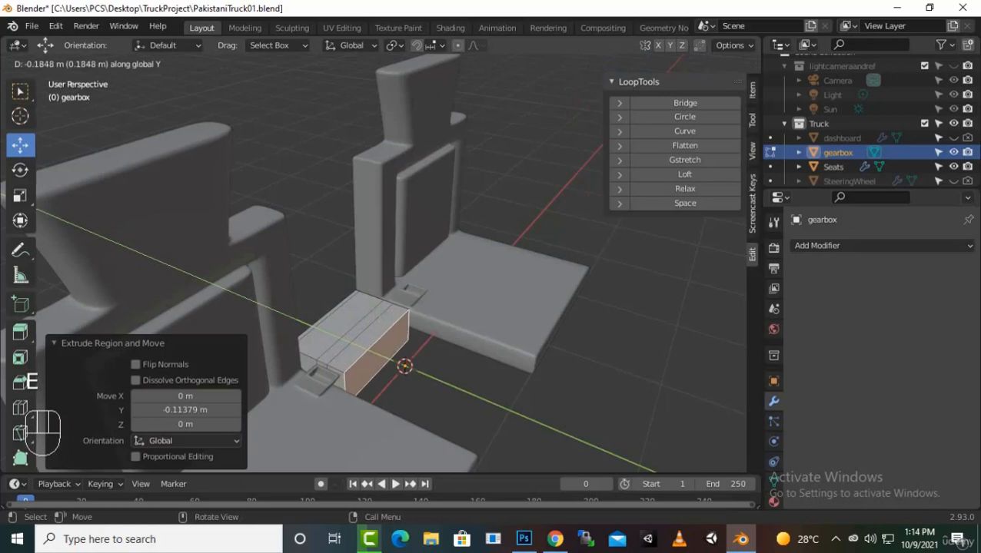
{"action": "left_click", "coordinate": [385, 357]}
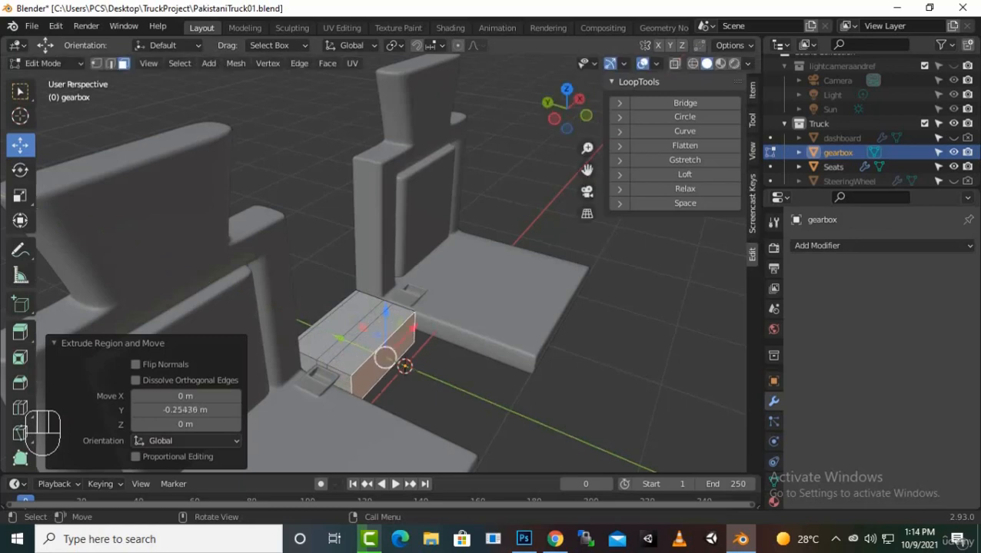
{"action": "key", "text": "e"}
{"action": "key", "text": "y"}
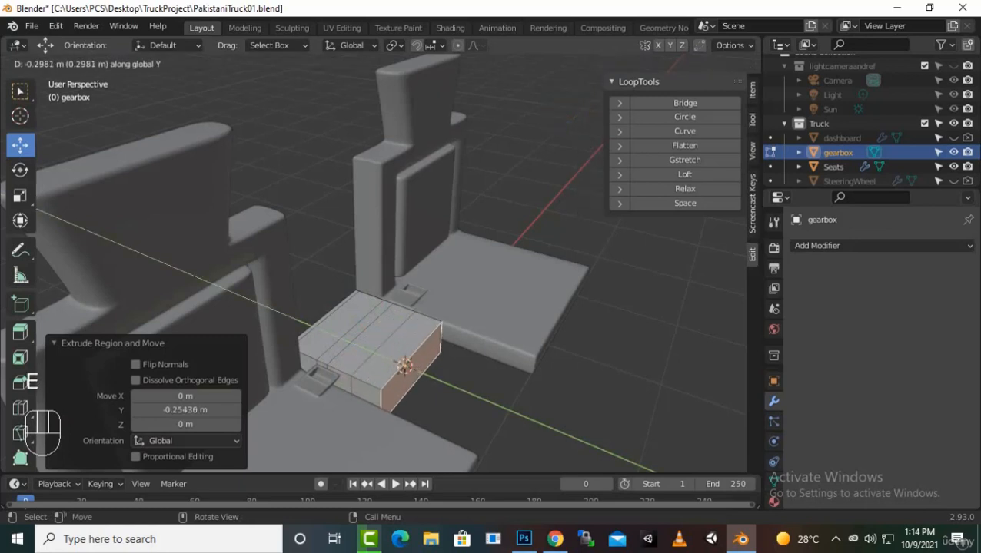
{"action": "left_click", "coordinate": [407, 368]}
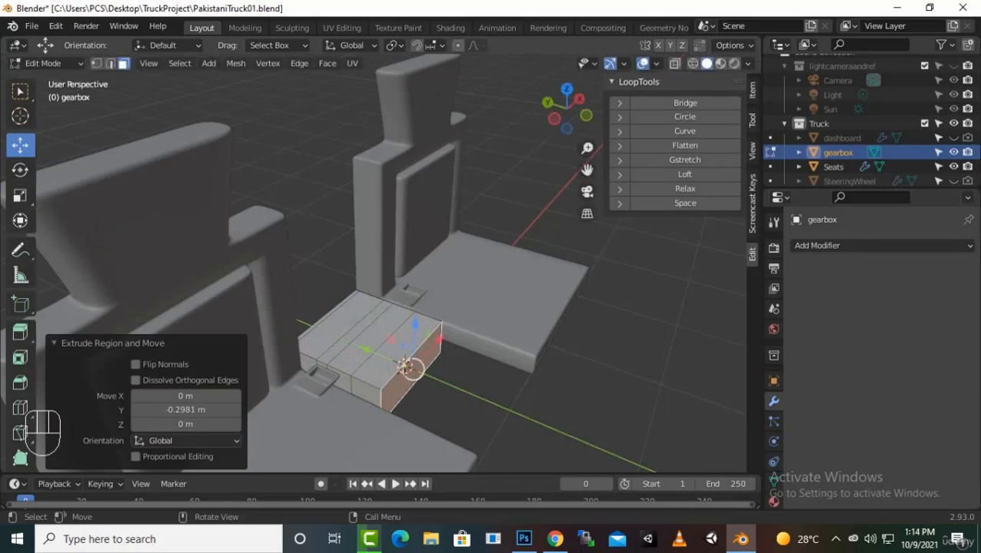
{"action": "key", "text": "e"}
{"action": "key", "text": "y"}
{"action": "left_click", "coordinate": [435, 378]}
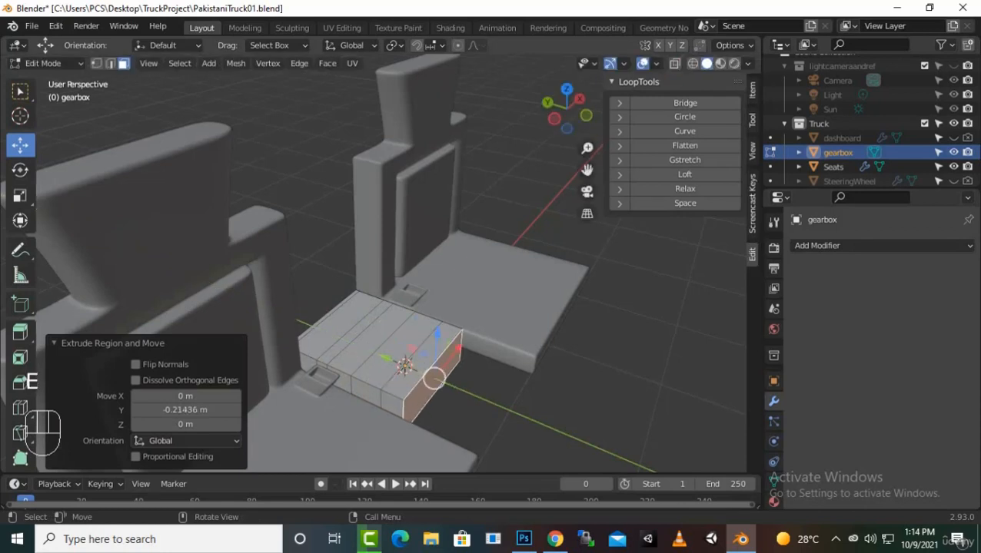
Extrude a thin front segment of about -0.029 m along Y, followed by a longer one of about -0.287 m.
{"action": "key", "text": "e"}
{"action": "key", "text": "y"}
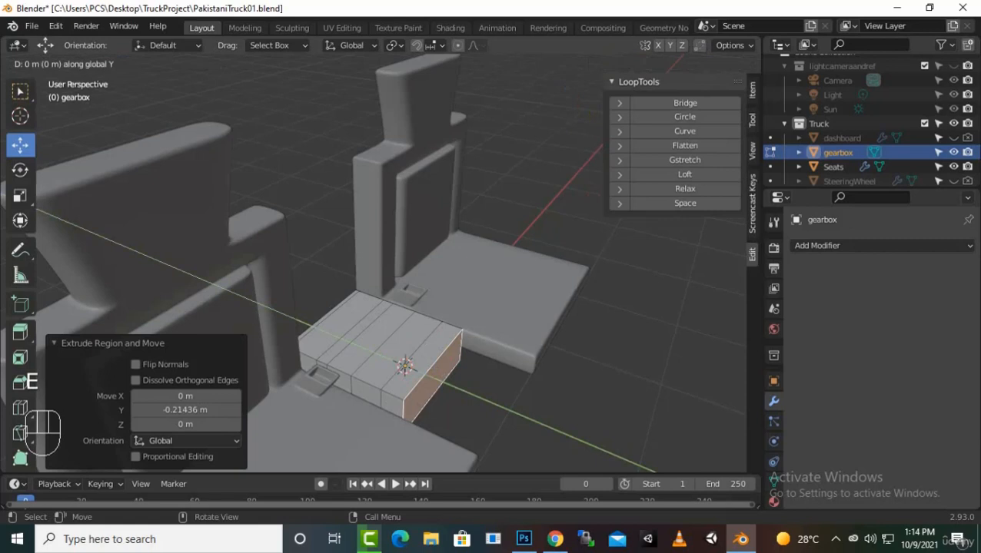
{"action": "left_click", "coordinate": [436, 379]}
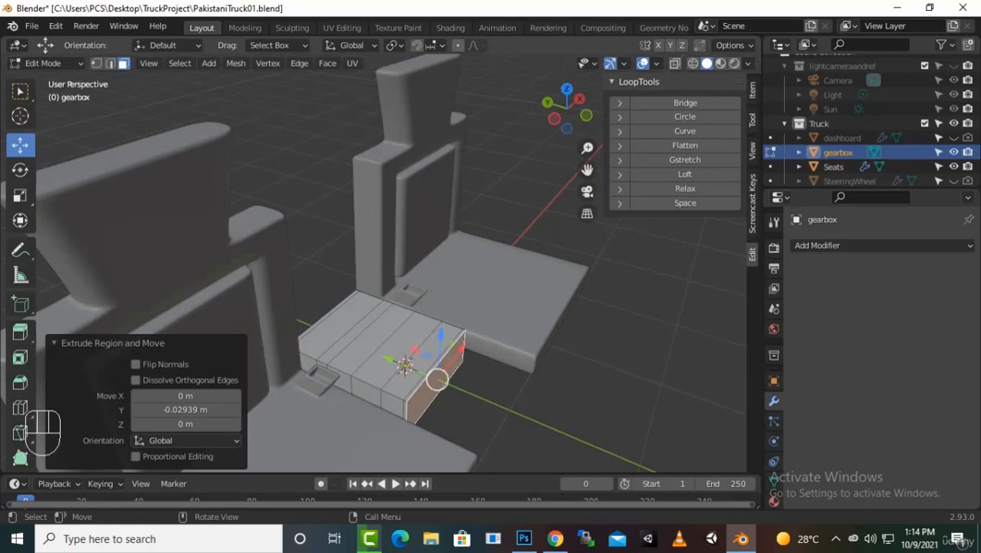
{"action": "key", "text": "e"}
{"action": "key", "text": "y"}
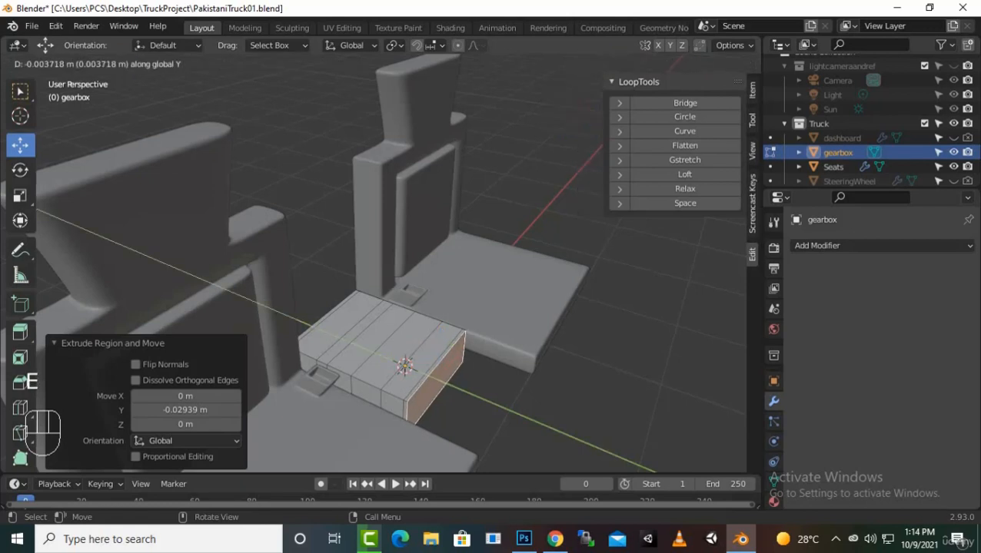
{"action": "left_click", "coordinate": [467, 393]}
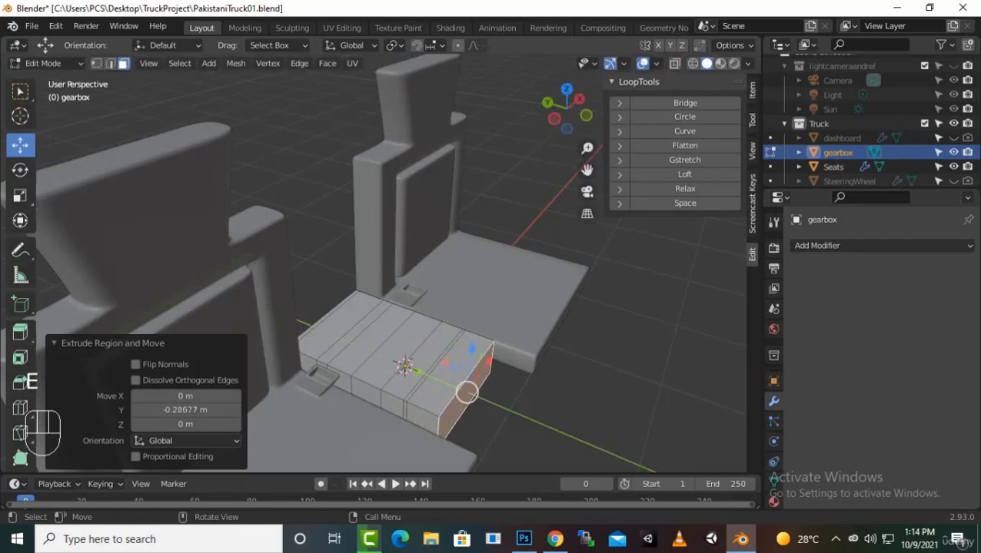
Extrude the gearbox's front face forward along Y in three more segments of about -0.403, -0.462 and -0.368 m.
{"action": "key", "text": "e"}
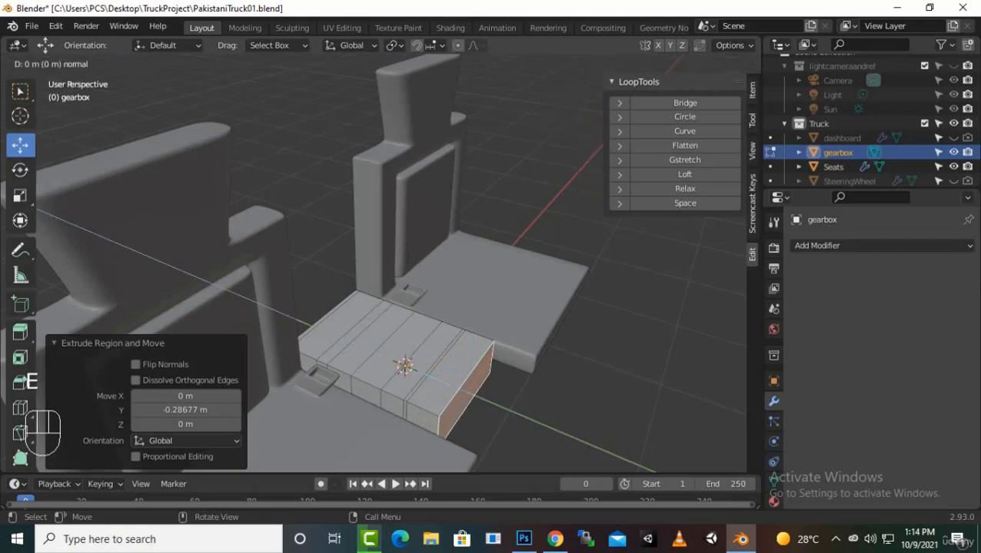
{"action": "left_click", "coordinate": [512, 413]}
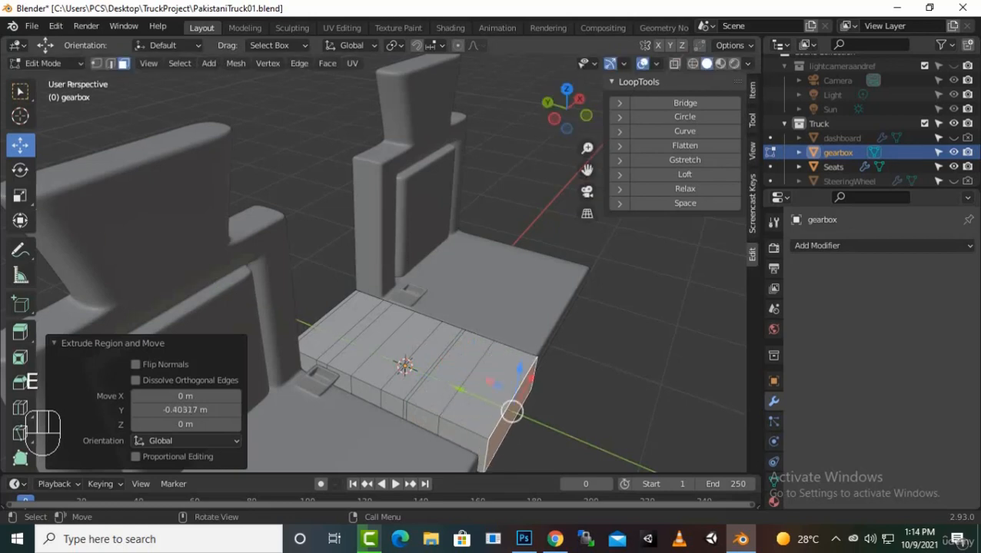
{"action": "key", "text": "g"}
{"action": "key", "text": "y"}
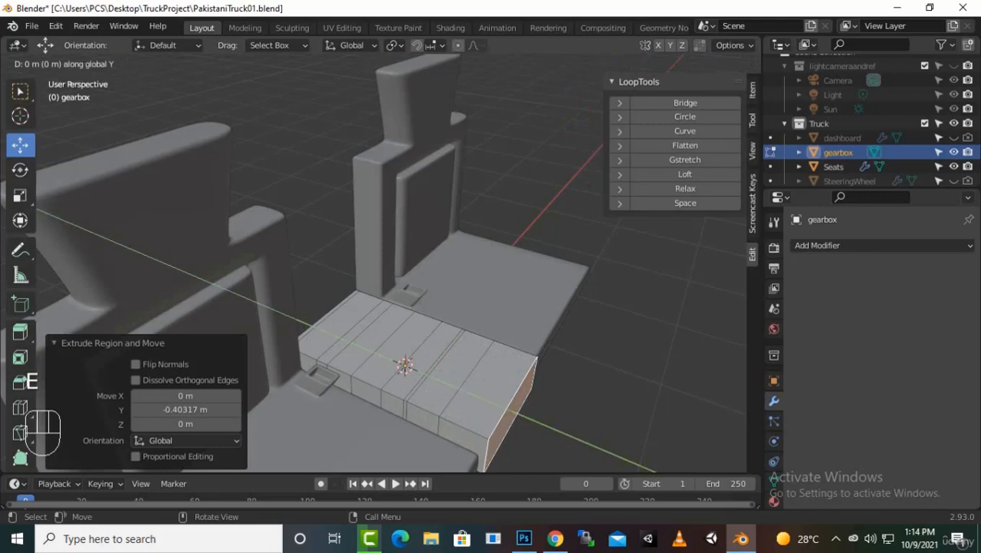
{"action": "left_click", "coordinate": [568, 435]}
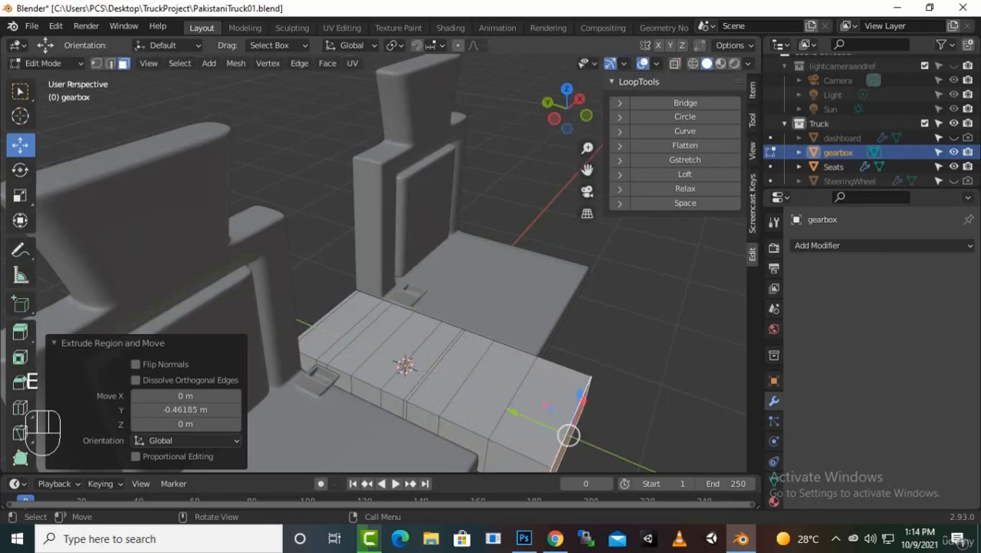
{"action": "scroll", "coordinate": [537, 407], "scroll_direction": "down", "scroll_amount": 2}
{"action": "scroll", "coordinate": [536, 408], "scroll_direction": "down", "scroll_amount": 2}
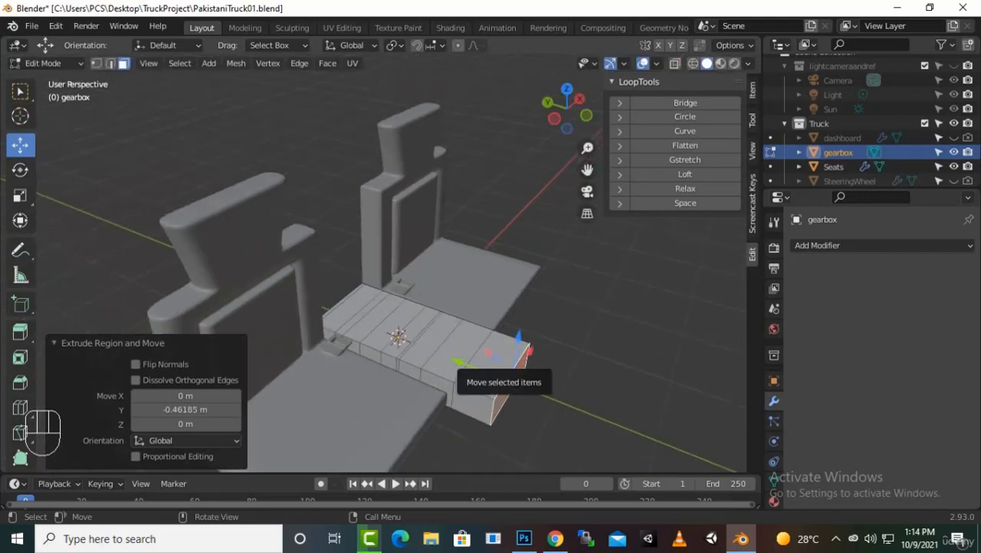
{"action": "key", "text": "e"}
{"action": "left_click", "coordinate": [542, 395]}
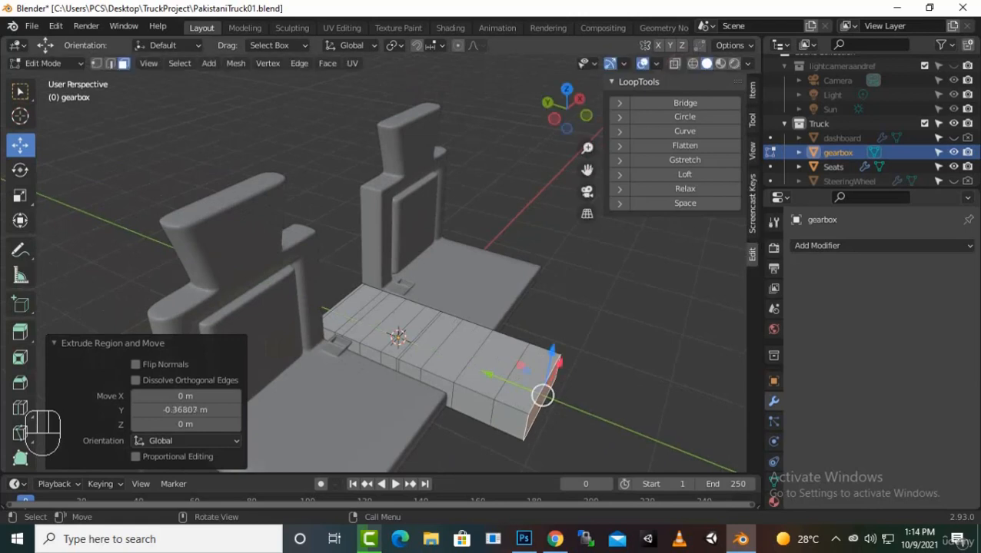
Add five evenly spaced loop cuts running lengthwise along the gearbox, with a slide factor of 0.
{"action": "key", "text": "ctrl"}
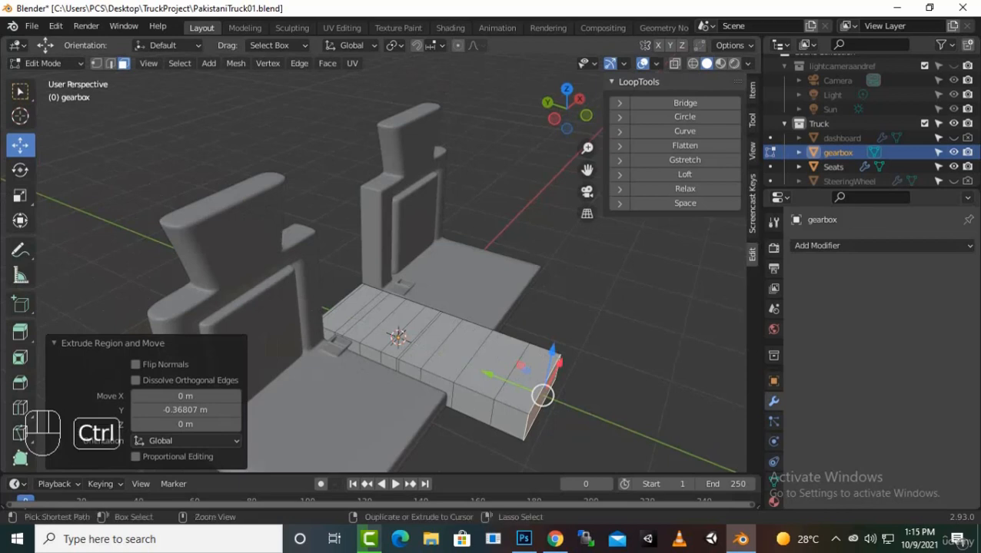
{"action": "key", "text": "ctrl+r"}
{"action": "scroll", "coordinate": [541, 395], "scroll_direction": "up", "scroll_amount": 1}
{"action": "scroll", "coordinate": [542, 395], "scroll_direction": "up", "scroll_amount": 1}
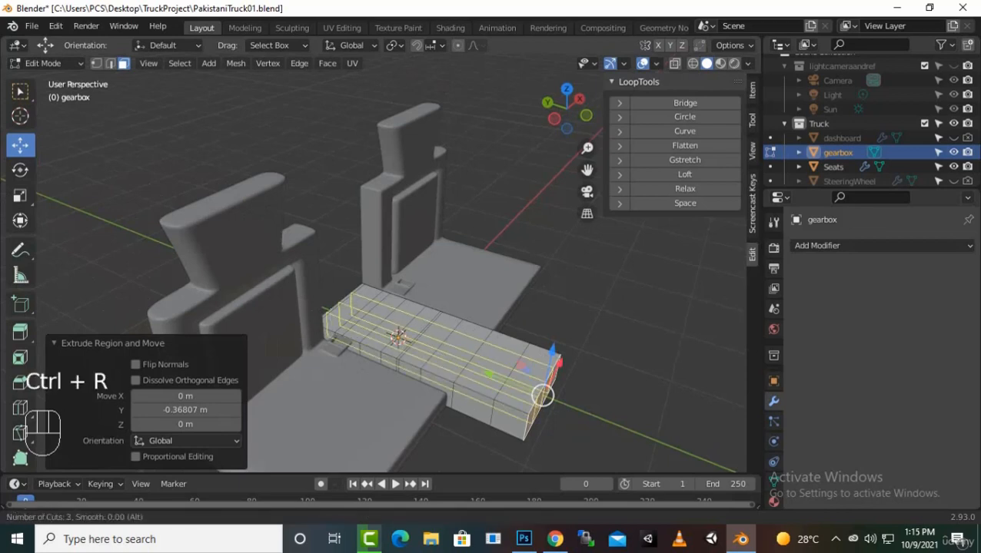
{"action": "scroll", "coordinate": [542, 395], "scroll_direction": "up", "scroll_amount": 1}
{"action": "scroll", "coordinate": [542, 395], "scroll_direction": "up", "scroll_amount": 1}
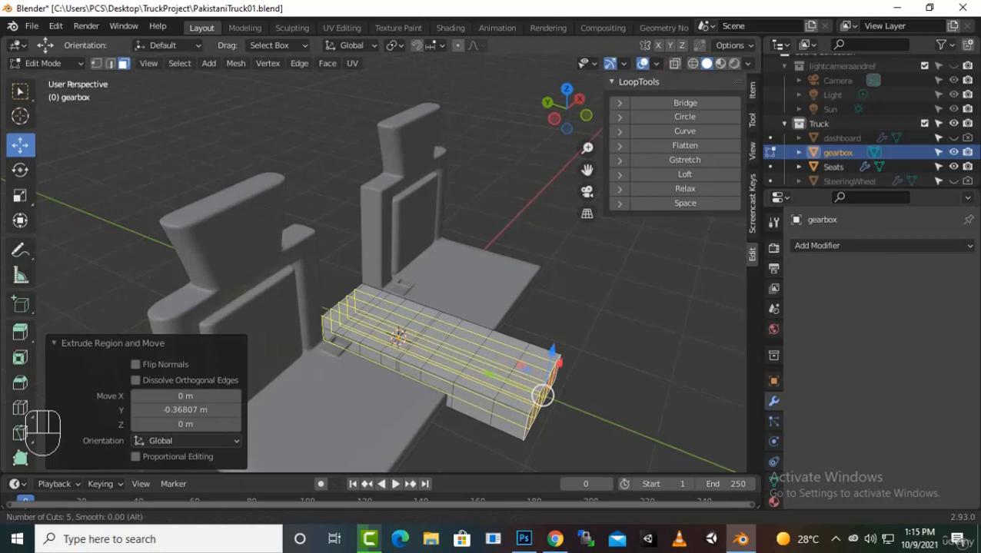
{"action": "left_click", "coordinate": [542, 395]}
{"action": "right_click", "coordinate": [416, 344]}
{"action": "middle_click_drag", "start_coordinate": [416, 344], "coordinate": [413, 340]}
{"action": "scroll", "coordinate": [412, 340], "scroll_direction": "up", "scroll_amount": 3}
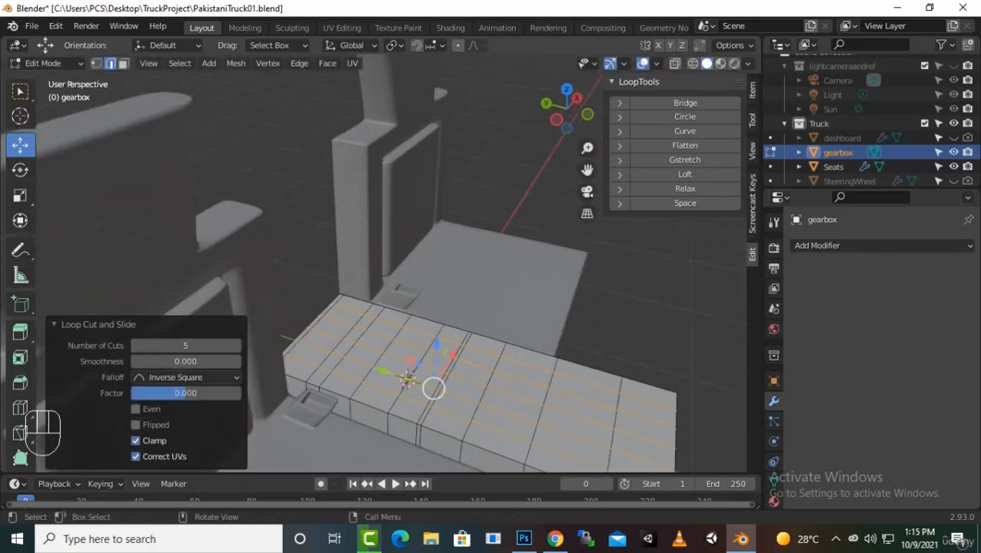
{"action": "middle_click_drag", "start_coordinate": [412, 340], "coordinate": [416, 300]}
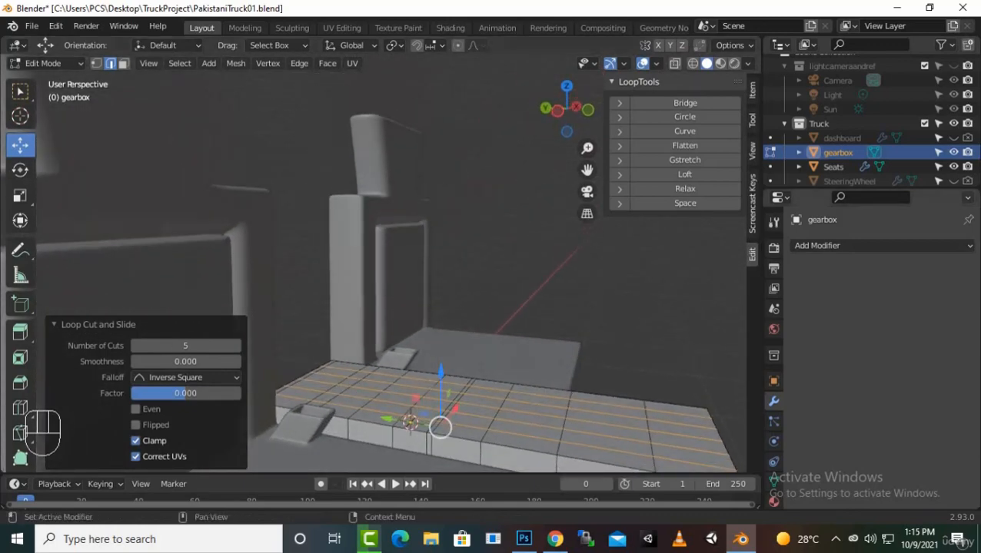
Add a Subdivision Surface modifier to the gearbox and set its viewport level to 2.
{"action": "left_click", "coordinate": [816, 245]}
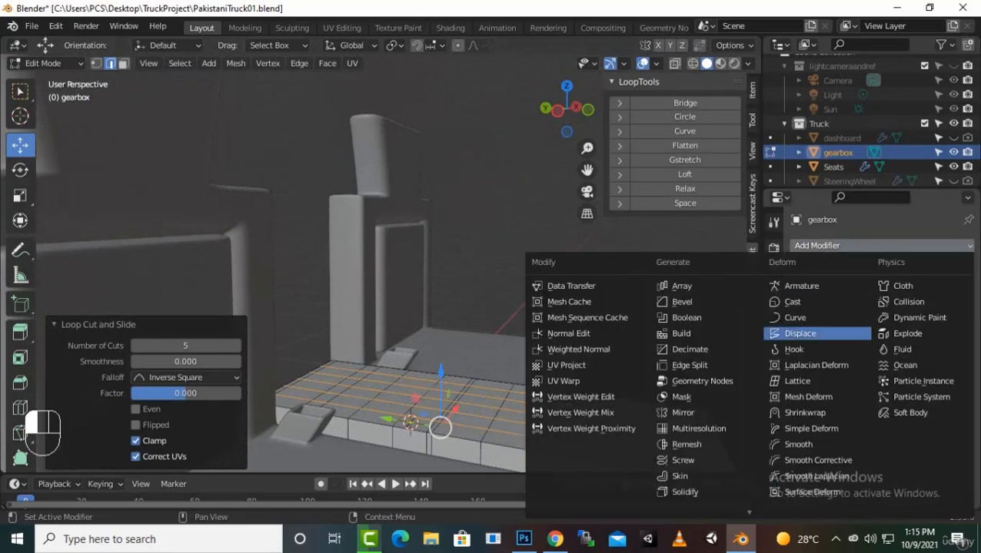
{"action": "scroll", "coordinate": [701, 430], "scroll_direction": "down", "scroll_amount": 3}
{"action": "left_click", "coordinate": [701, 441]}
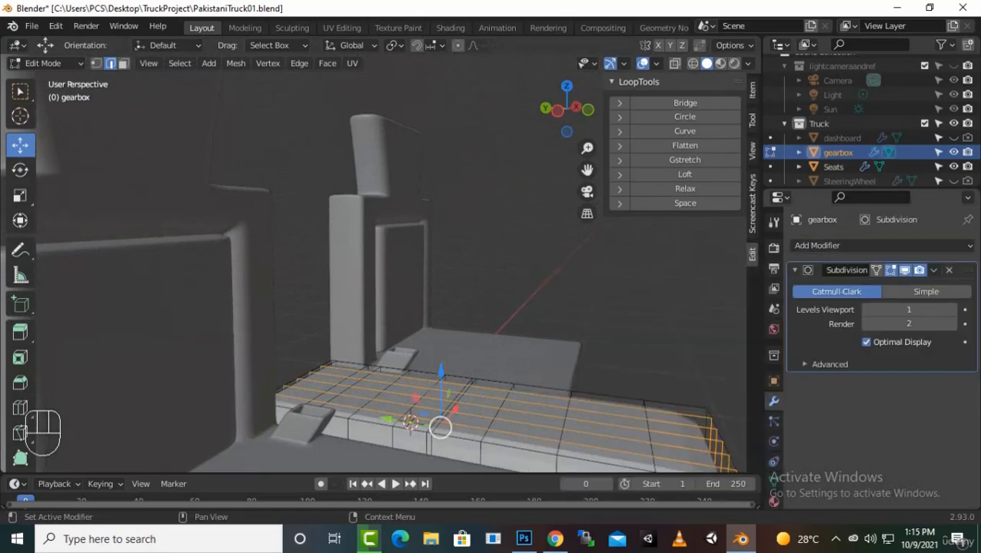
{"action": "left_click", "coordinate": [951, 310]}
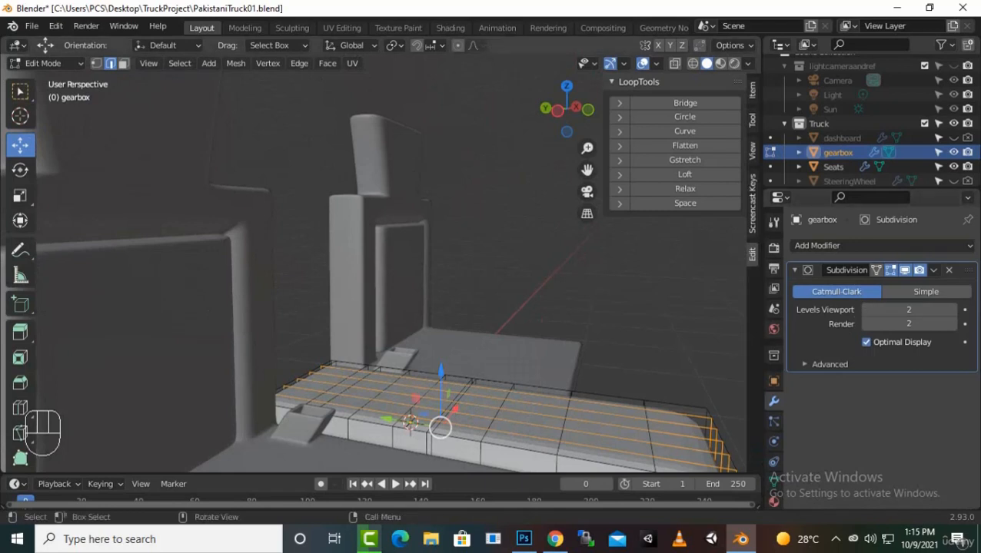
Add one loop cut across the gearbox's front segment and slide it toward the front end with a factor of about -0.607.
{"action": "scroll", "coordinate": [391, 265], "scroll_direction": "down", "scroll_amount": 2}
{"action": "key", "text": "ctrl"}
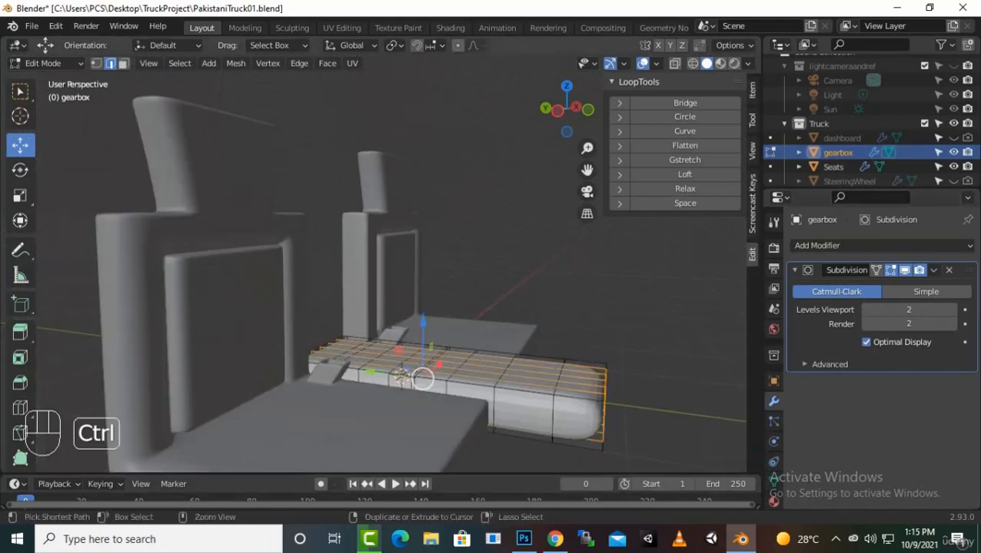
{"action": "key", "text": "ctrl+r"}
{"action": "left_click", "coordinate": [423, 378]}
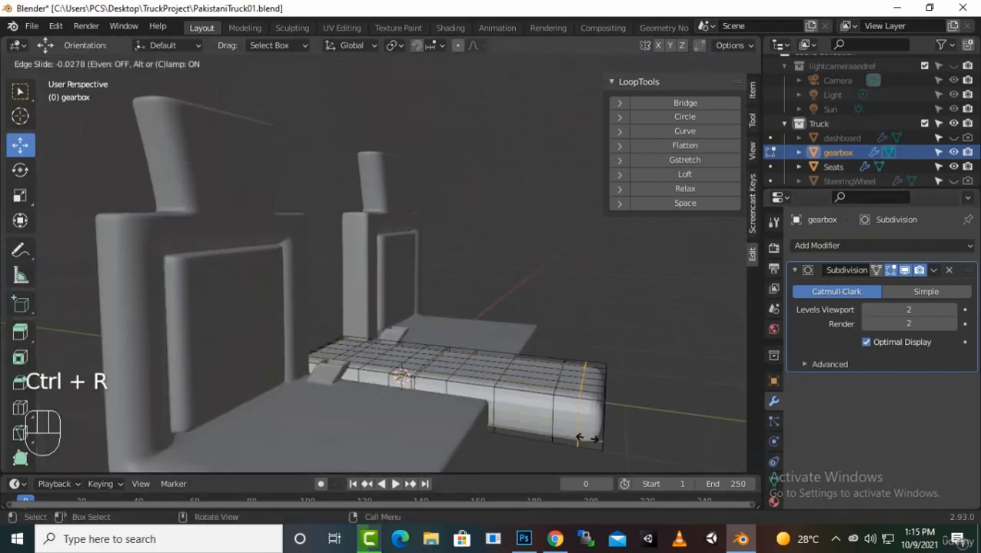
{"action": "left_click", "coordinate": [591, 442]}
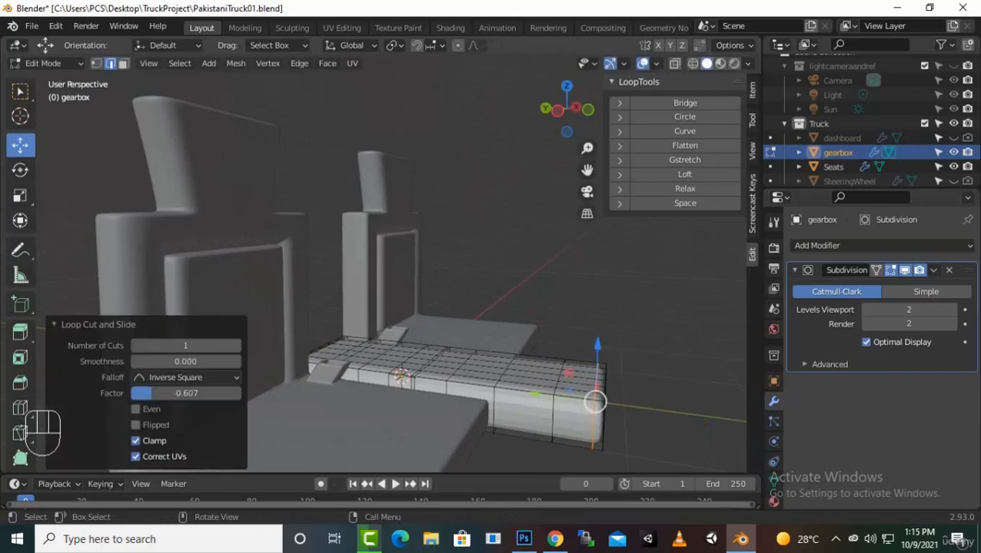
{"action": "middle_click_drag", "start_coordinate": [591, 443], "coordinate": [603, 436]}
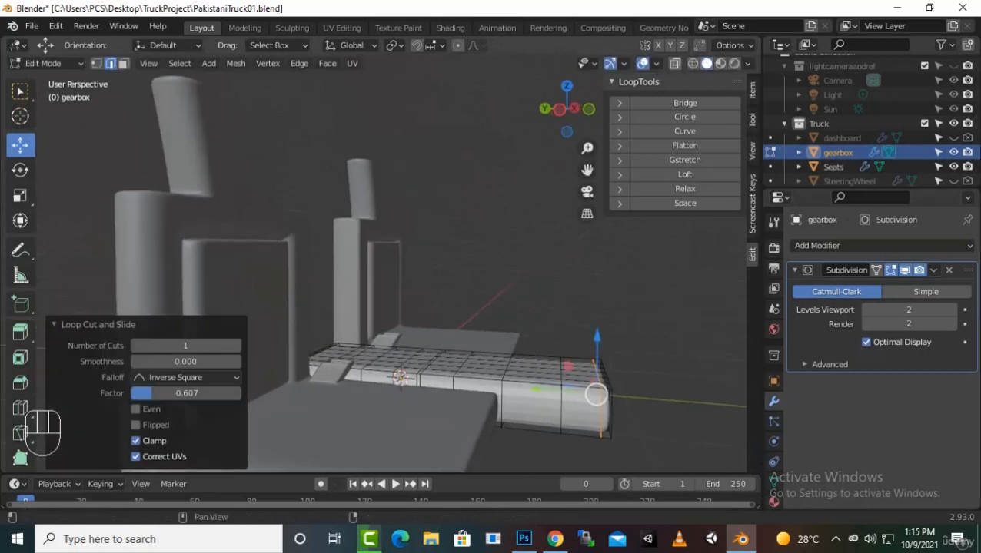
Hide the Seats object and show the gearbox as a wireframe in the right orthographic view.
{"action": "key", "text": "KP_3"}
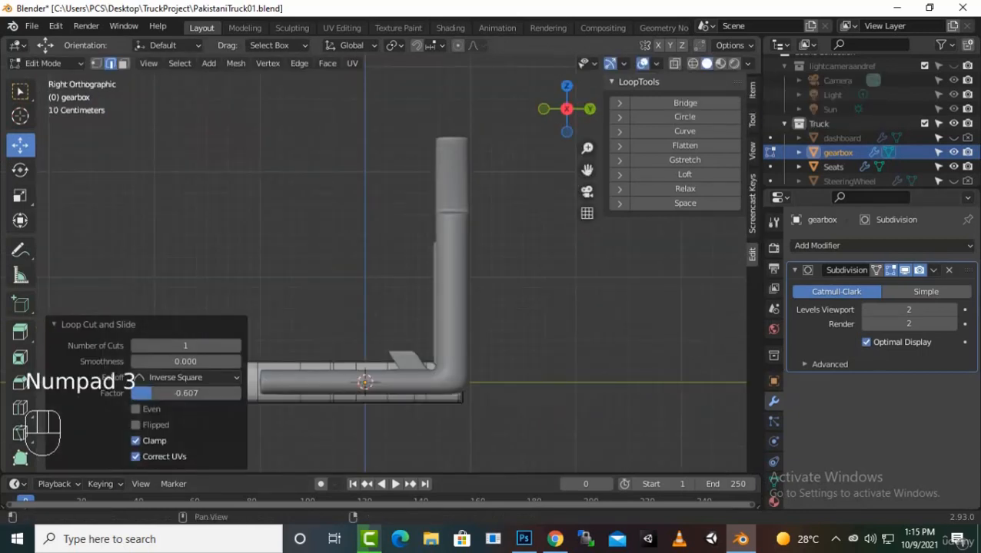
{"action": "scroll", "coordinate": [392, 273], "scroll_direction": "down", "scroll_amount": 1}
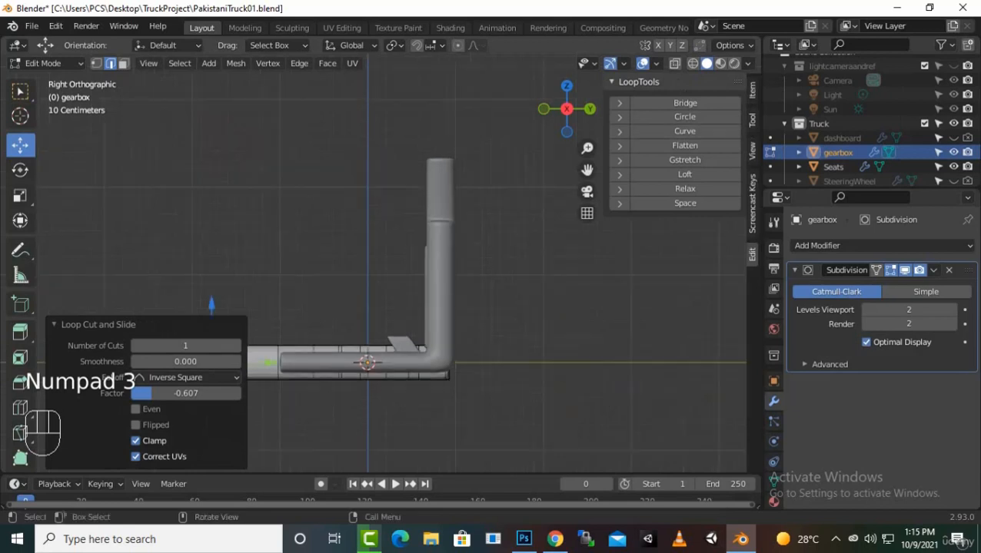
{"action": "left_click", "coordinate": [953, 167]}
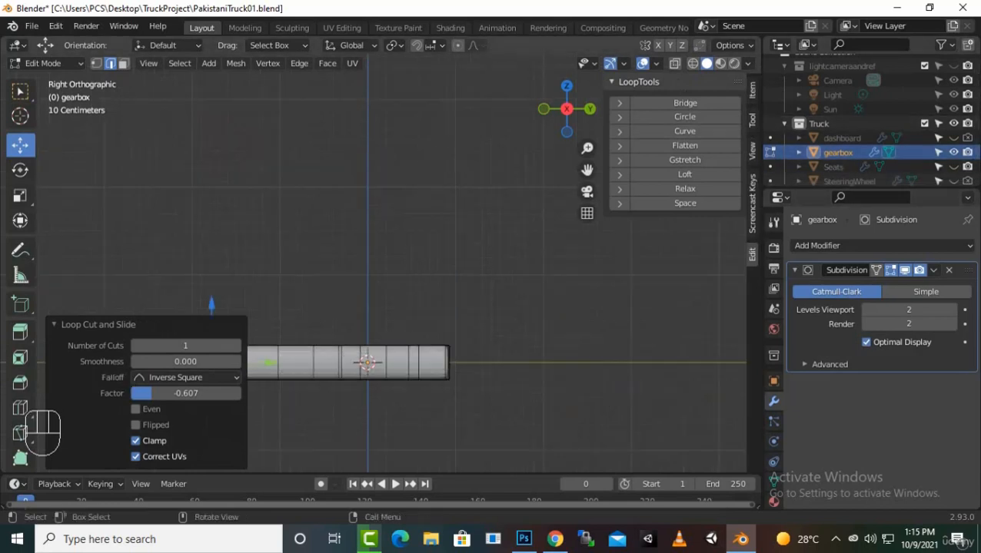
{"action": "scroll", "coordinate": [382, 269], "scroll_direction": "down", "scroll_amount": 2}
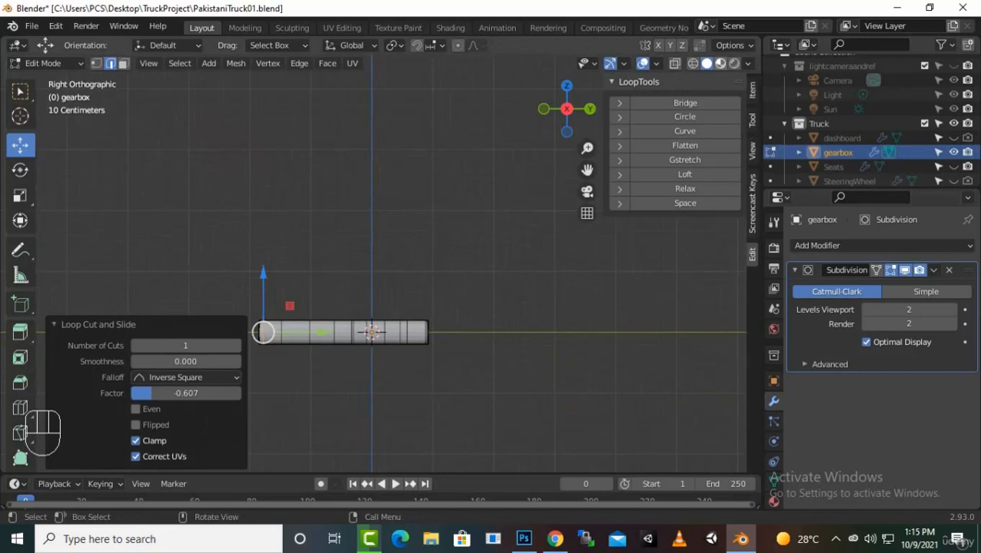
{"action": "left_click", "coordinate": [675, 63]}
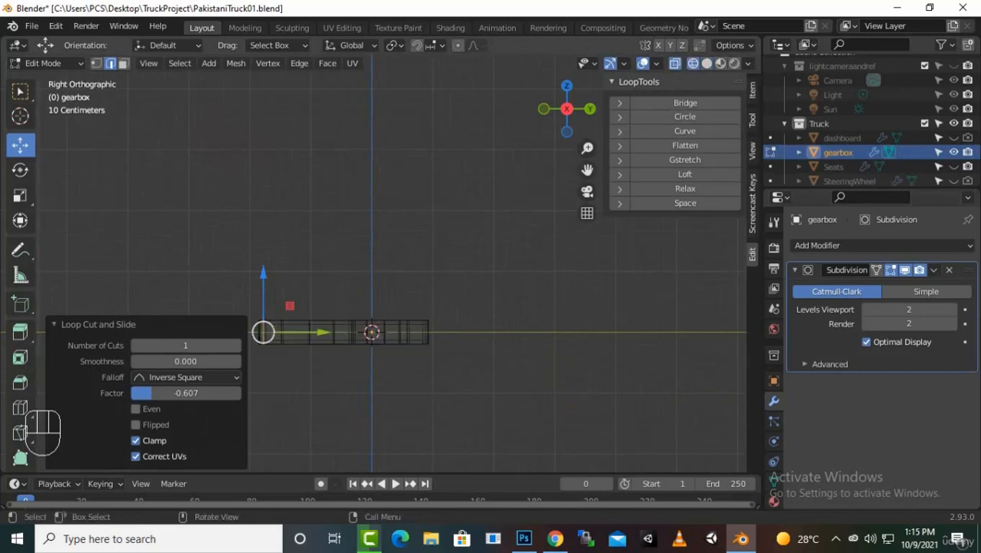
Select the gearbox's top vertices from the front end to just short of the rear rows and lower them about 0.024 m along Z.
{"action": "key", "text": "1"}
{"action": "left_click_drag", "start_coordinate": [192, 240], "coordinate": [390, 329]}
{"action": "scroll", "coordinate": [390, 329], "scroll_direction": "up", "scroll_amount": 3}
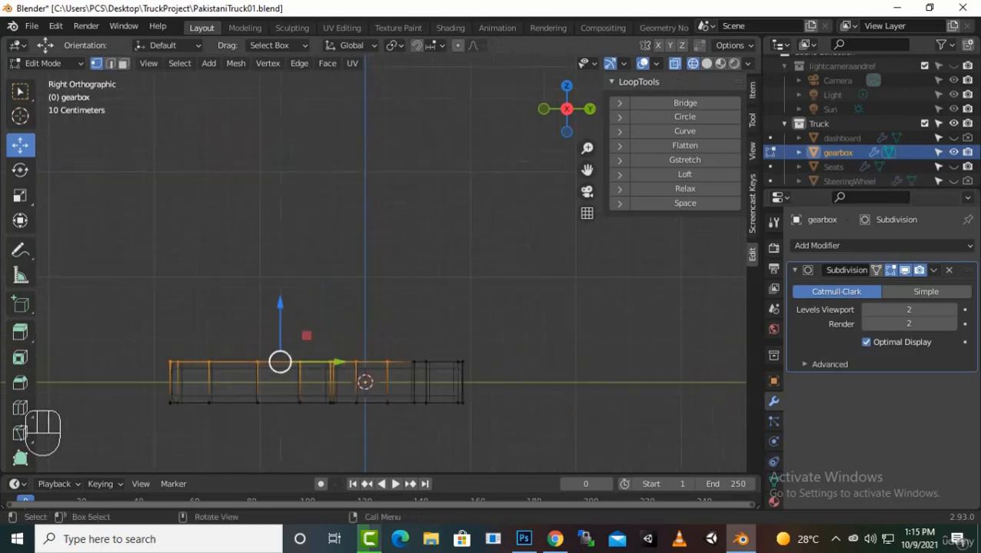
{"action": "scroll", "coordinate": [389, 329], "scroll_direction": "up", "scroll_amount": 2}
{"action": "left_click_drag", "start_coordinate": [235, 352], "coordinate": [235, 356]}
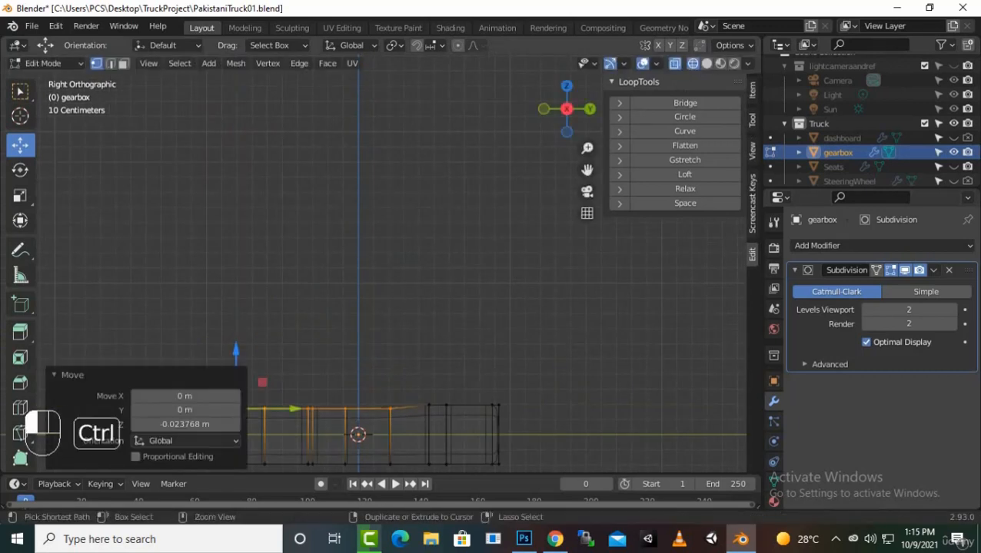
Slope the gearbox top toward the front by deselecting successive rear vertex rows and lowering the rest about 0.024, 0.029 and 0.033 m along Z.
{"action": "left_click_drag", "start_coordinate": [381, 338], "coordinate": [435, 421], "text": "ctrl"}
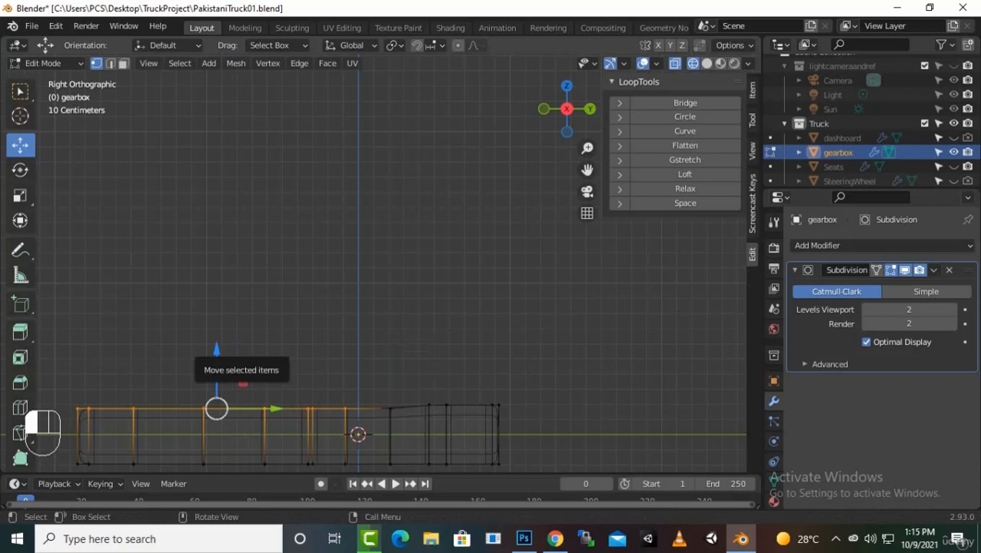
{"action": "left_click_drag", "start_coordinate": [216, 355], "coordinate": [216, 359]}
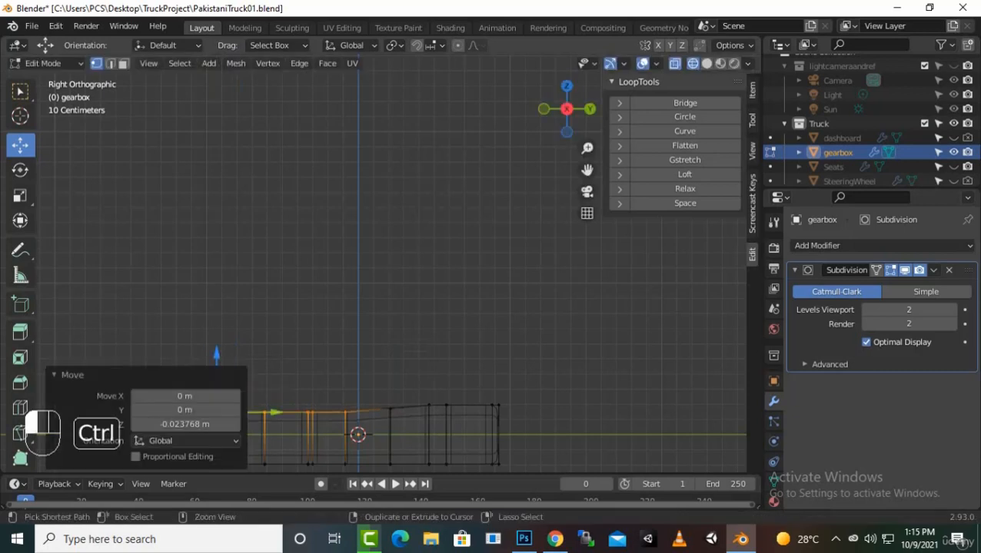
{"action": "left_click_drag", "start_coordinate": [339, 332], "coordinate": [405, 426], "text": "ctrl"}
{"action": "left_click_drag", "start_coordinate": [198, 355], "coordinate": [199, 358]}
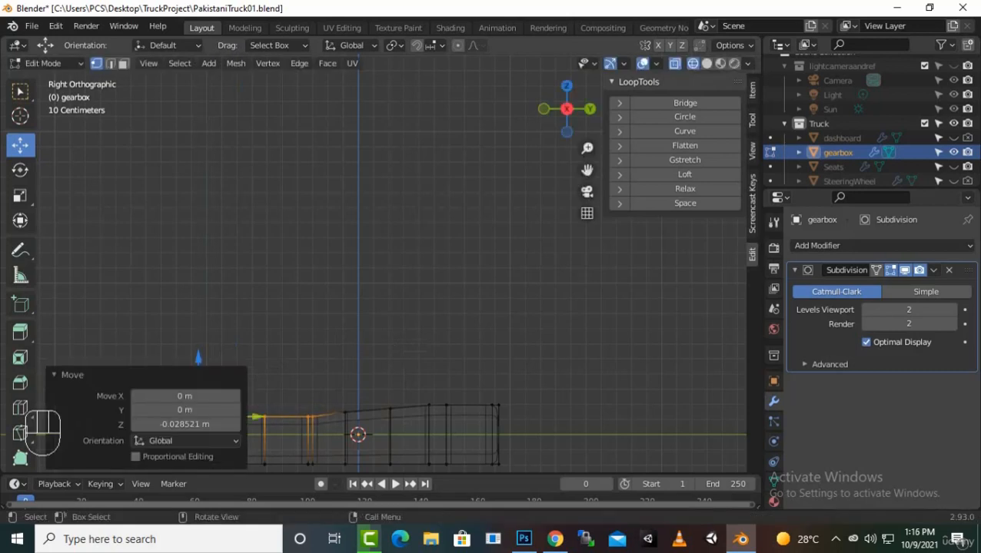
{"action": "left_click_drag", "start_coordinate": [286, 358], "coordinate": [369, 456], "text": "ctrl"}
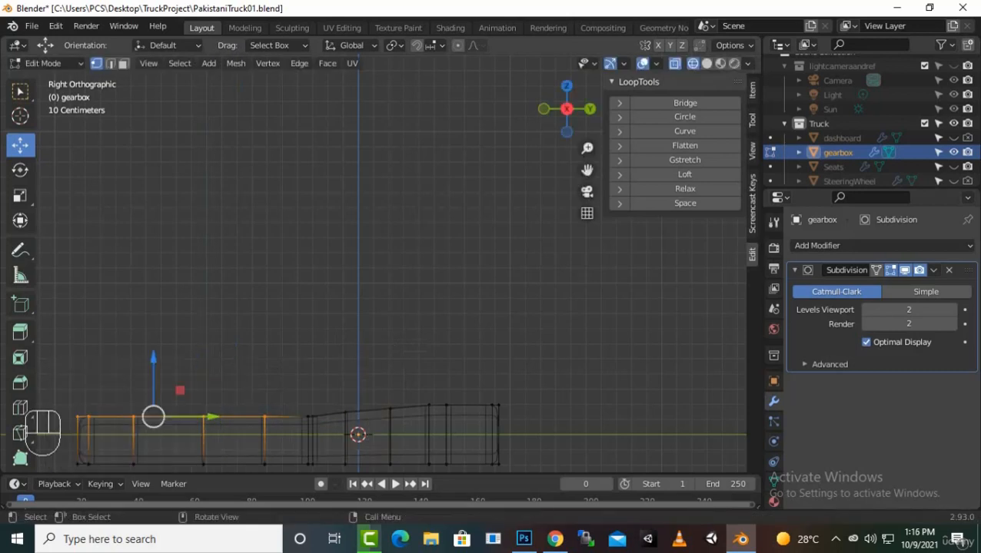
{"action": "left_click_drag", "start_coordinate": [153, 360], "coordinate": [153, 364]}
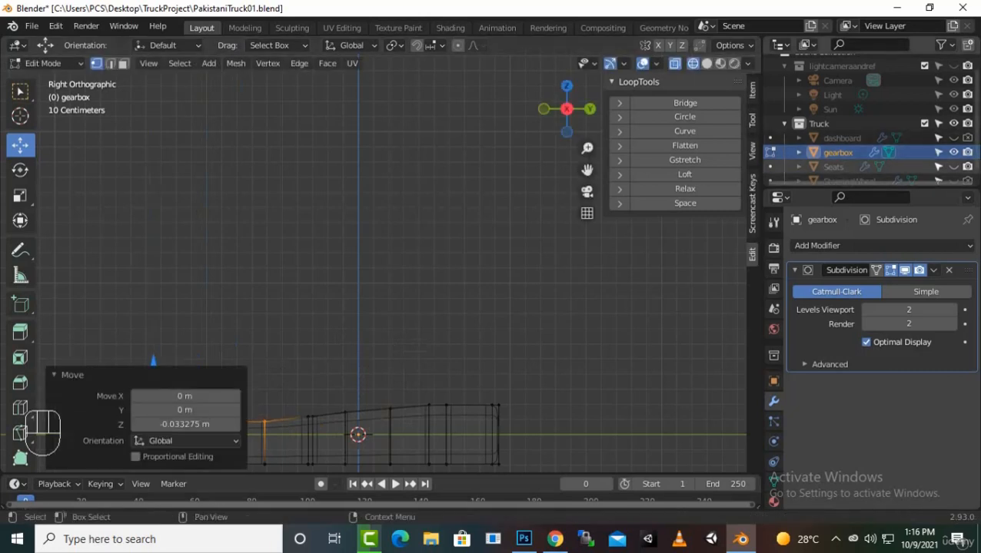
{"action": "left_click", "coordinate": [953, 167]}
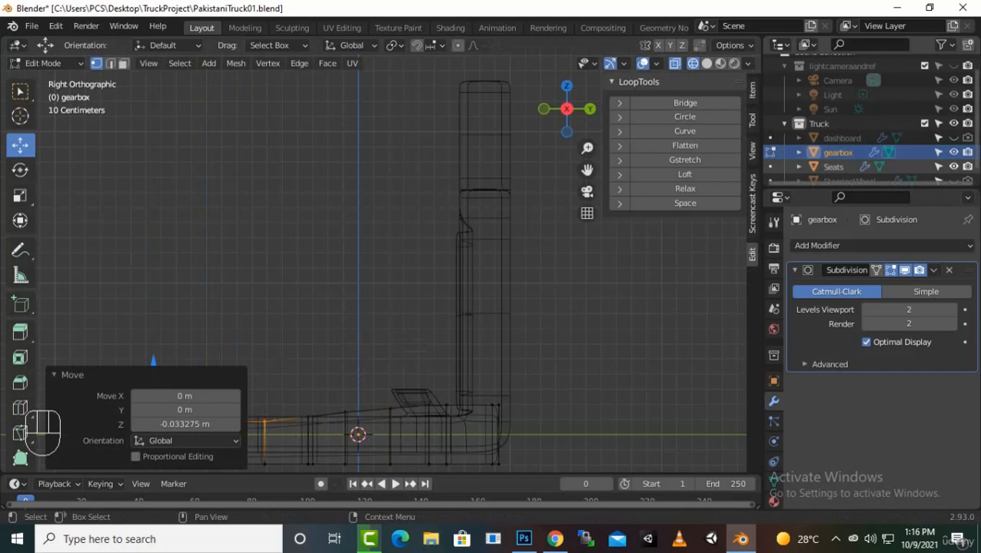
{"action": "left_click", "coordinate": [953, 167]}
Add one lengthwise loop cut along the gearbox near its +X side and slide it with a factor of about -0.257.
{"action": "scroll", "coordinate": [380, 263], "scroll_direction": "down", "scroll_amount": 4}
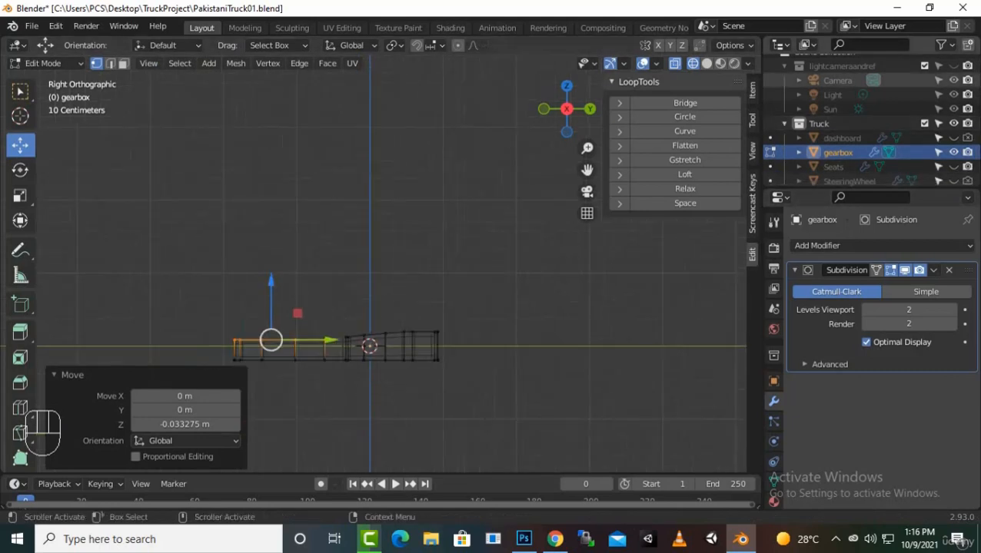
{"action": "mouse_move", "coordinate": [384, 269]}
{"action": "middle_mouse_down"}
{"action": "mouse_move", "coordinate": [439, 323]}
{"action": "mouse_move", "coordinate": [457, 284]}
{"action": "middle_mouse_up"}
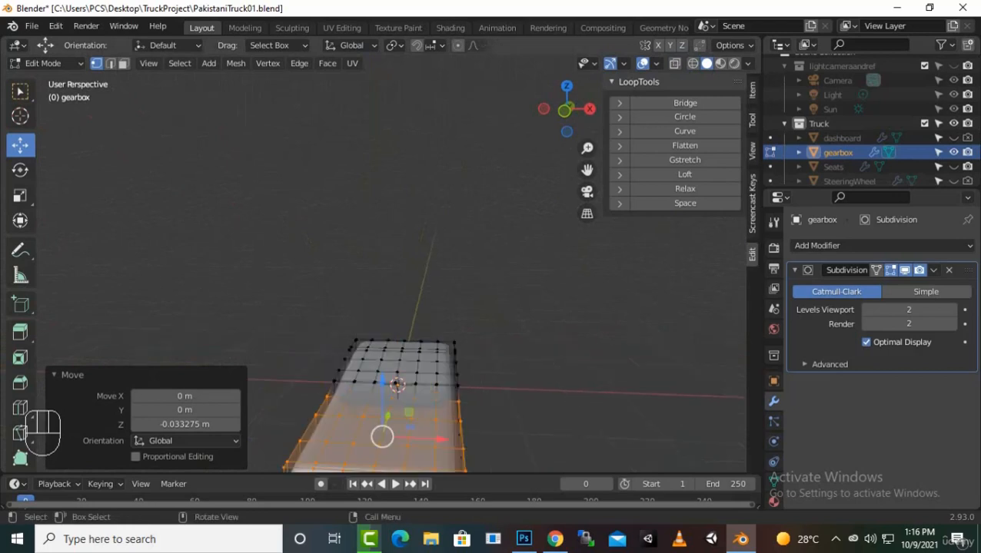
{"action": "scroll", "coordinate": [380, 264], "scroll_direction": "up", "scroll_amount": 1}
{"action": "key", "text": "ctrl"}
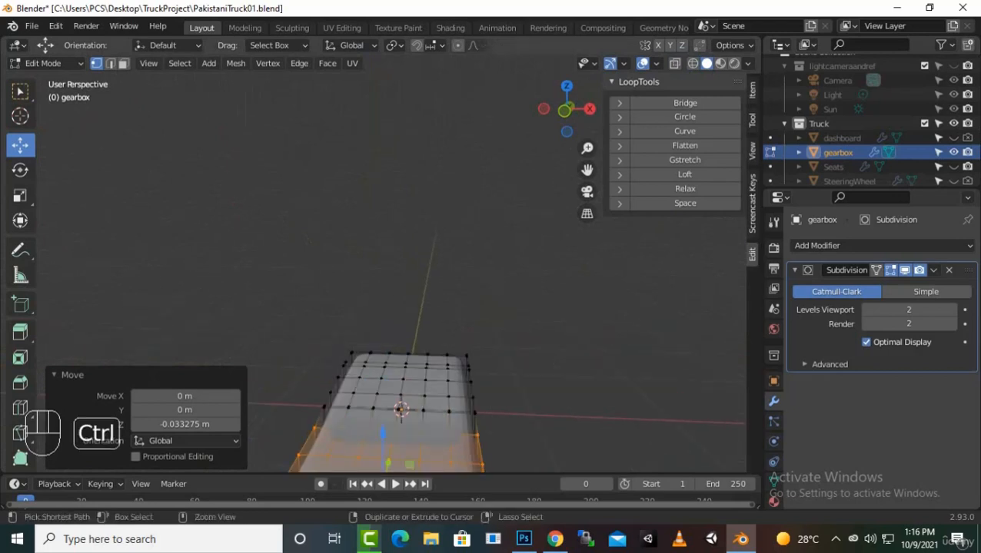
{"action": "key", "text": "ctrl+r"}
{"action": "left_click", "coordinate": [437, 395]}
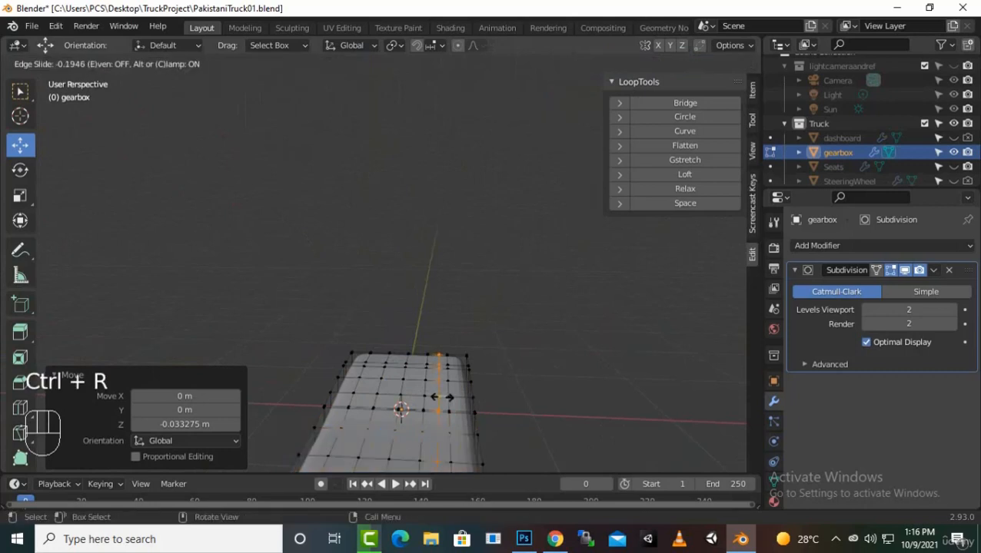
{"action": "left_click", "coordinate": [439, 433]}
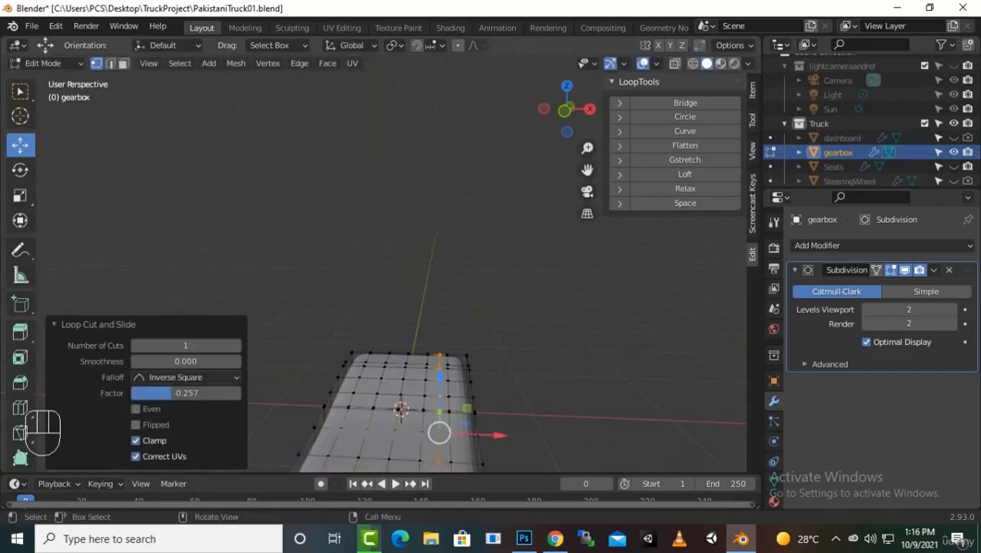
Add one lengthwise loop cut along the gearbox near its -X side and slide it with a factor of about 0.253.
{"action": "key", "text": "ctrl"}
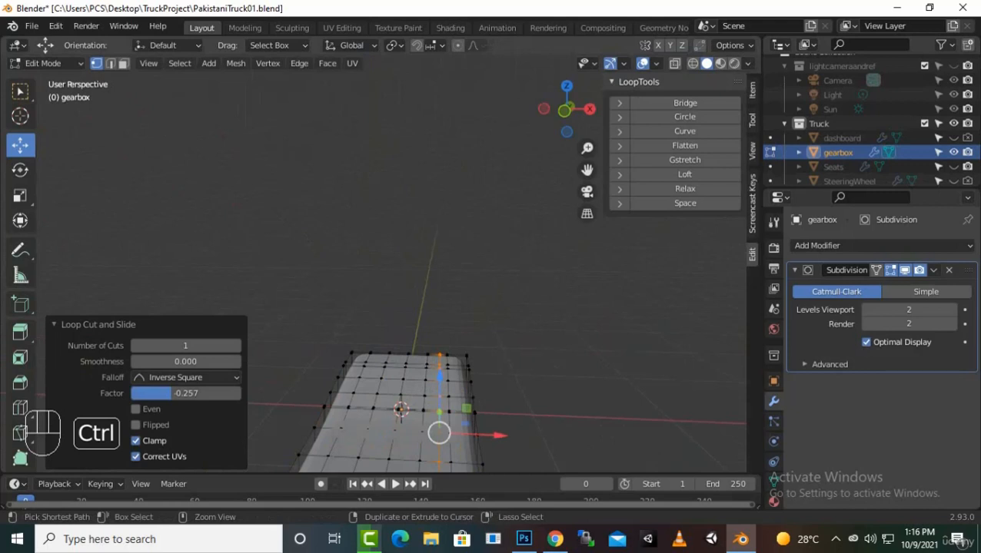
{"action": "key", "text": "ctrl+r"}
{"action": "left_click", "coordinate": [360, 395]}
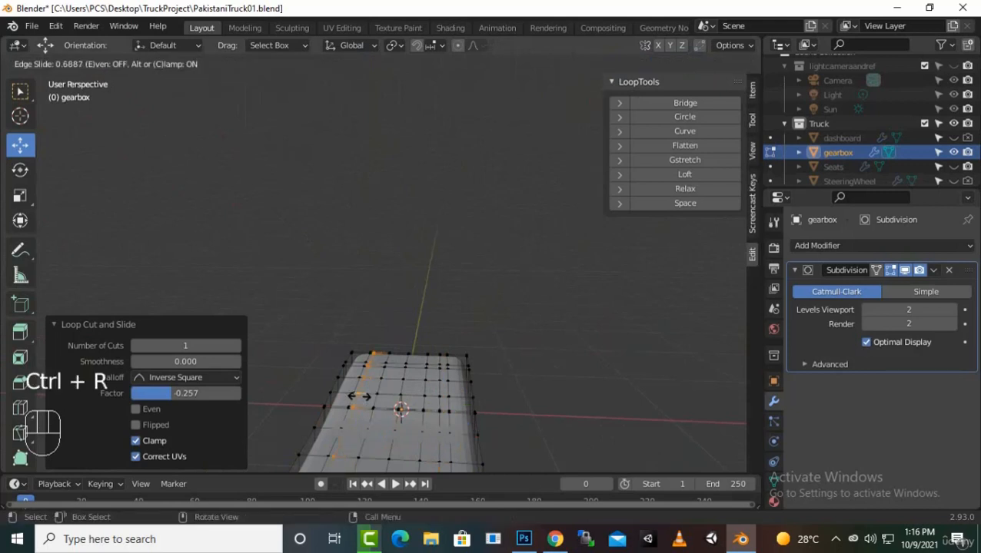
{"action": "left_click", "coordinate": [363, 396]}
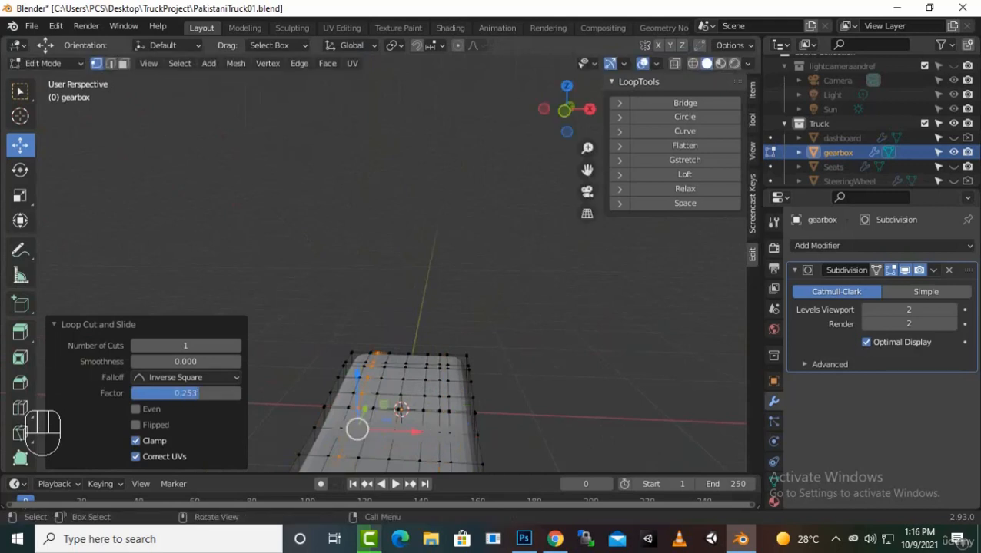
Hide the Subdivision effect in Edit Mode and select a U-shaped strip of narrow top faces around the gearbox's rear section, open toward the front.
{"action": "left_click", "coordinate": [890, 270]}
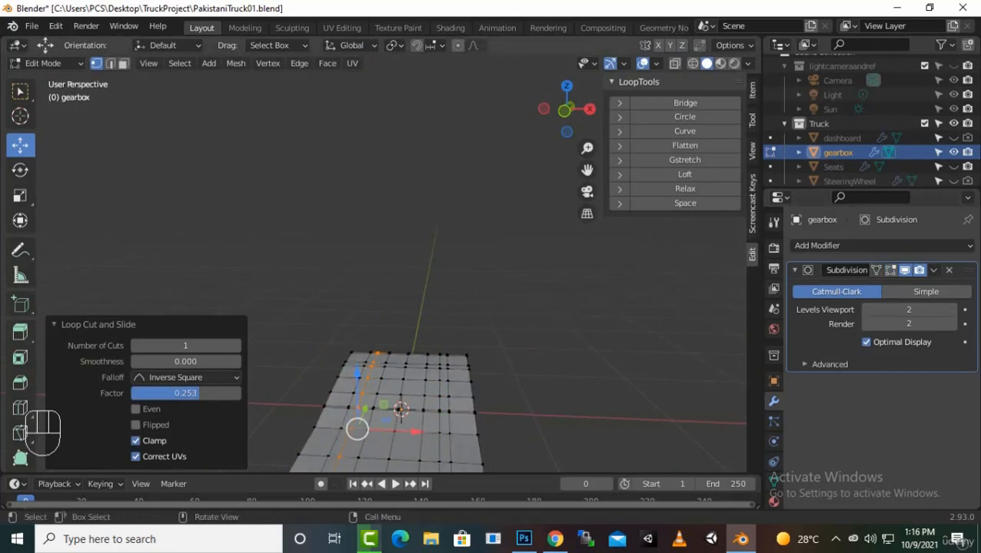
{"action": "middle_click_drag", "start_coordinate": [357, 429], "coordinate": [387, 400]}
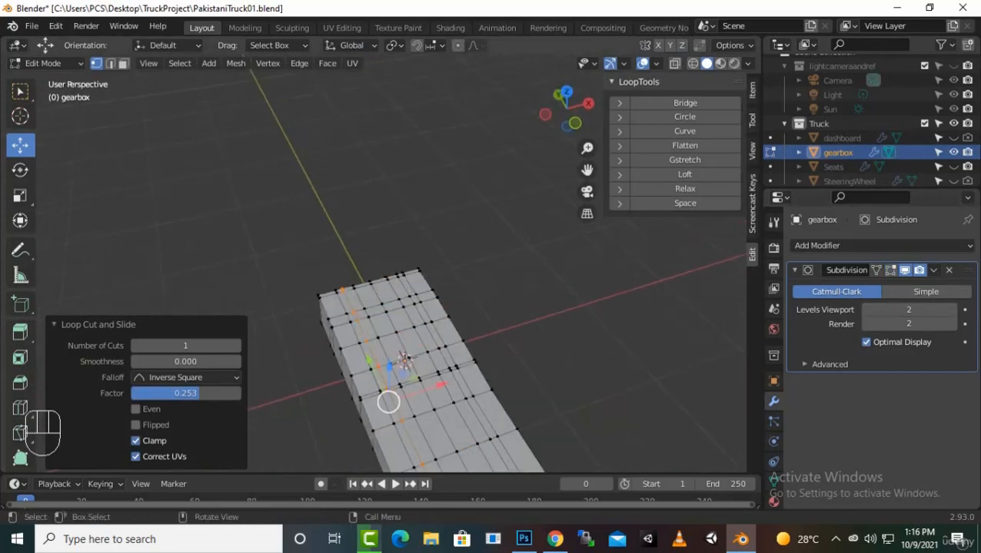
{"action": "key", "text": "3"}
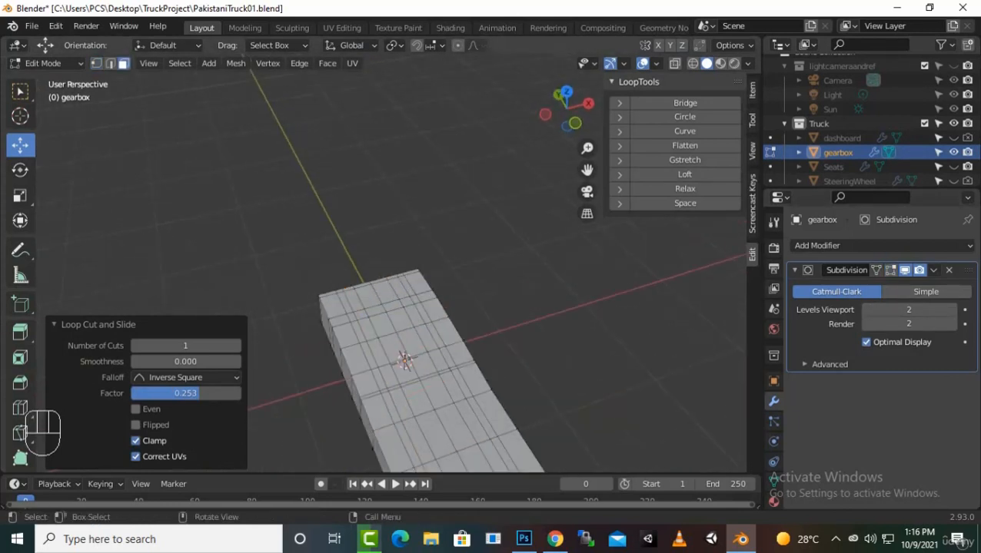
{"action": "left_click", "coordinate": [352, 317]}
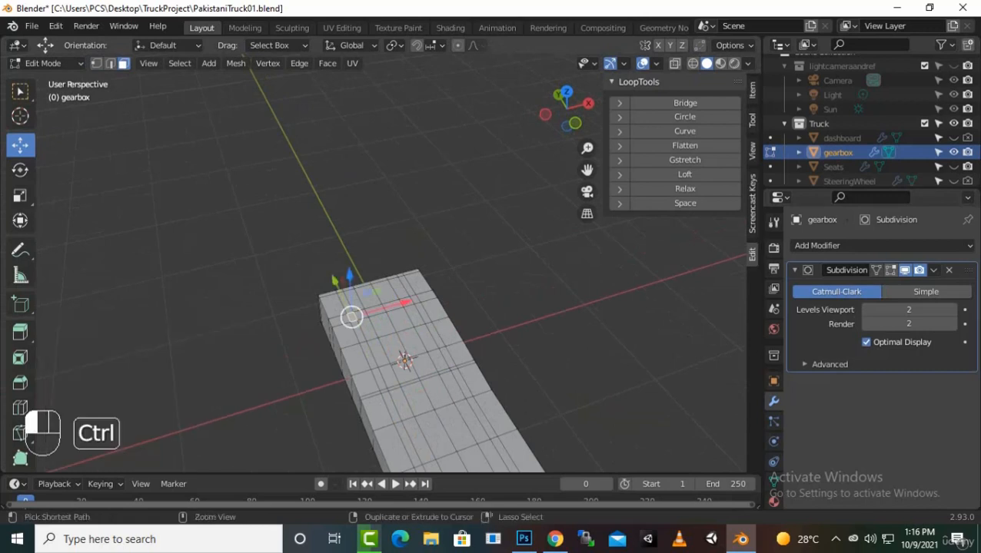
{"action": "left_click", "coordinate": [415, 300], "text": "ctrl"}
{"action": "left_click", "coordinate": [446, 357], "text": "ctrl"}
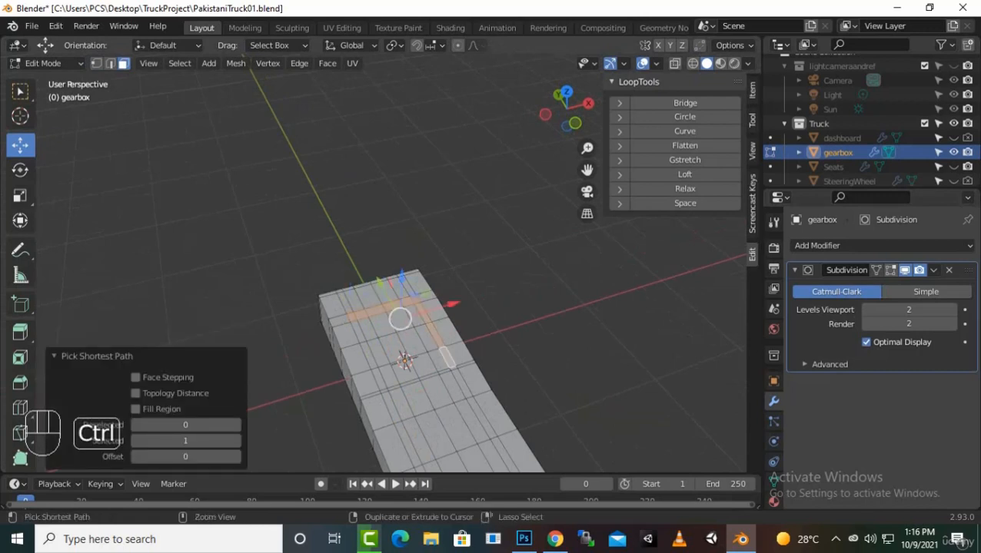
{"action": "left_click", "coordinate": [378, 379], "text": "shift"}
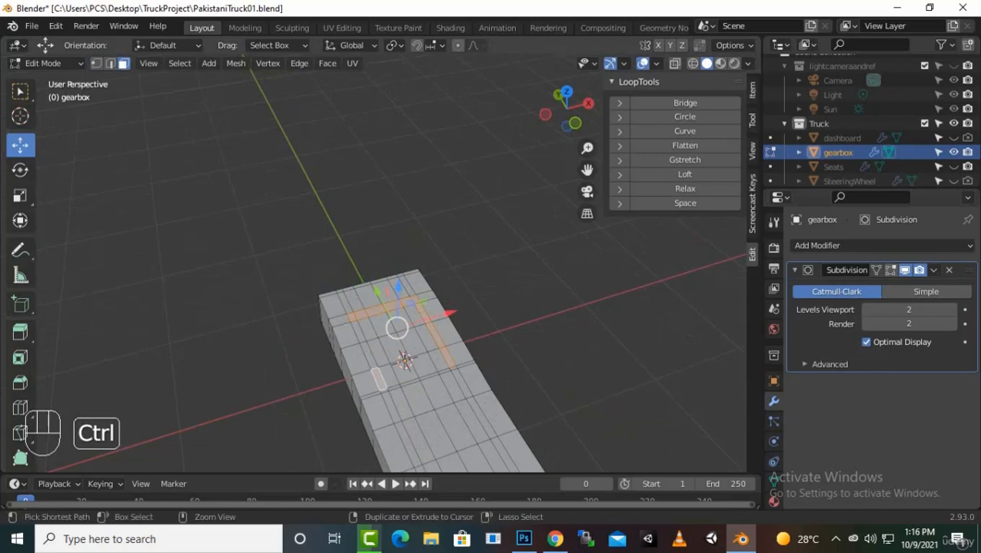
{"action": "left_click", "coordinate": [378, 382], "text": "ctrl"}
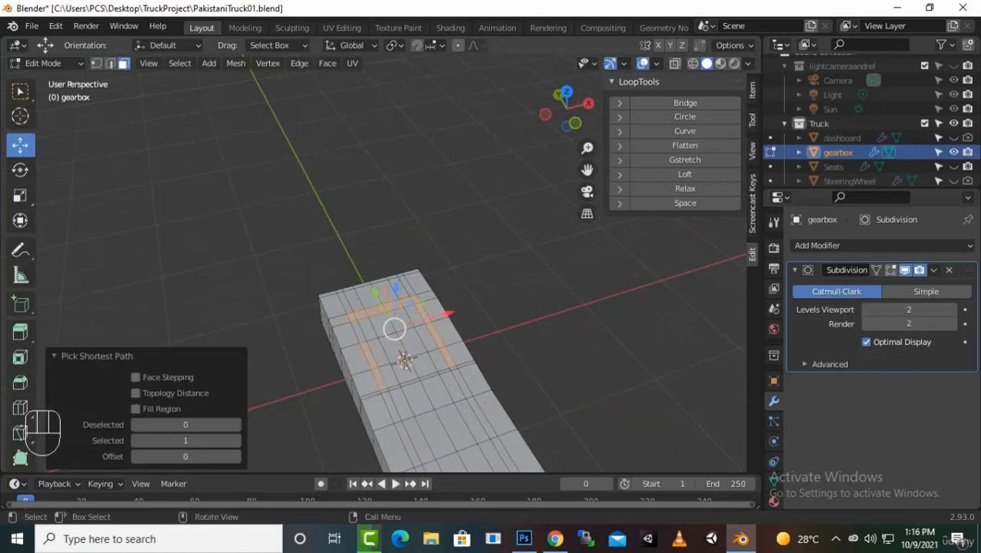
Add the missing face on the -X side to the selection and extrude the complete U-shaped strip upward into a raised rim.
{"action": "scroll", "coordinate": [392, 338], "scroll_direction": "down", "scroll_amount": 3}
{"action": "scroll", "coordinate": [392, 338], "scroll_direction": "up", "scroll_amount": 2}
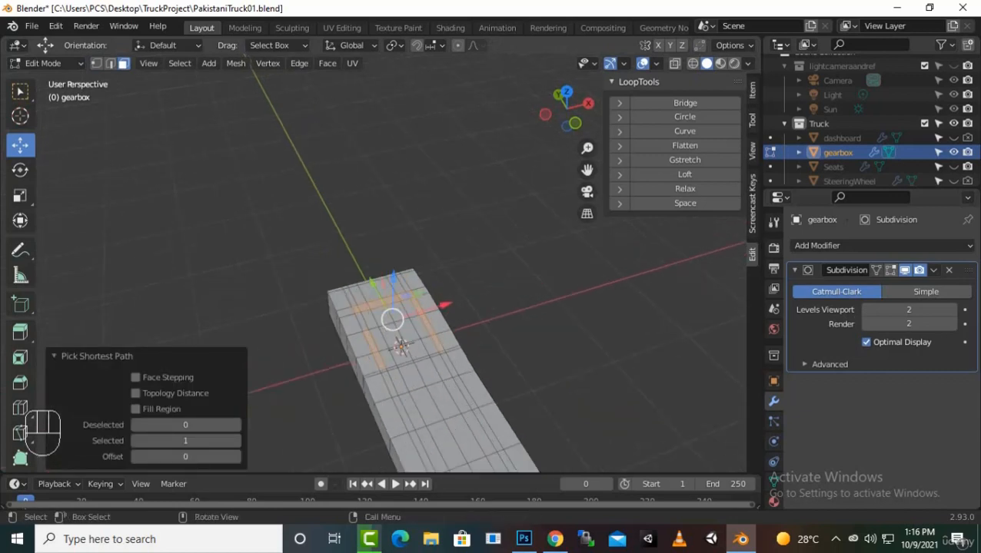
{"action": "left_click", "coordinate": [361, 322], "text": "shift"}
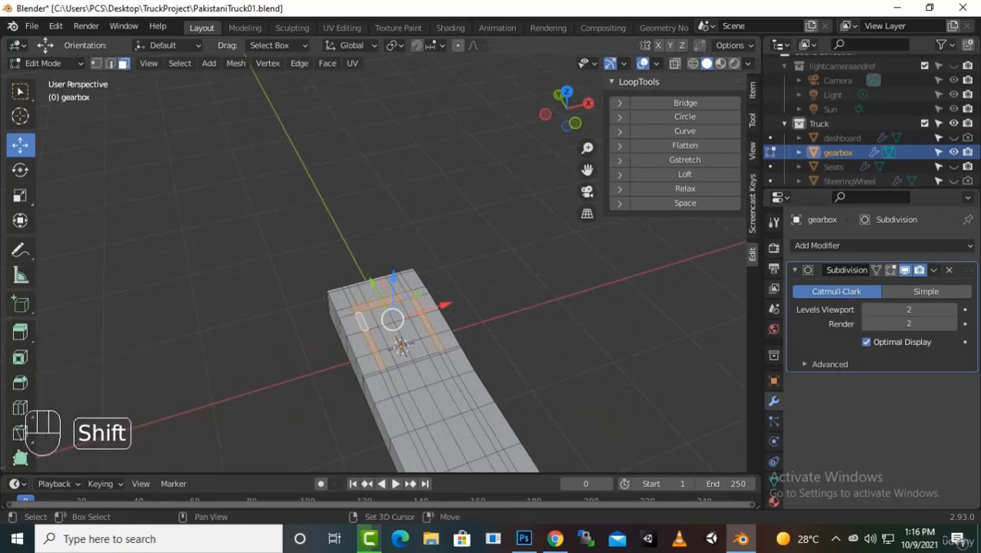
{"action": "key", "text": "ctrl"}
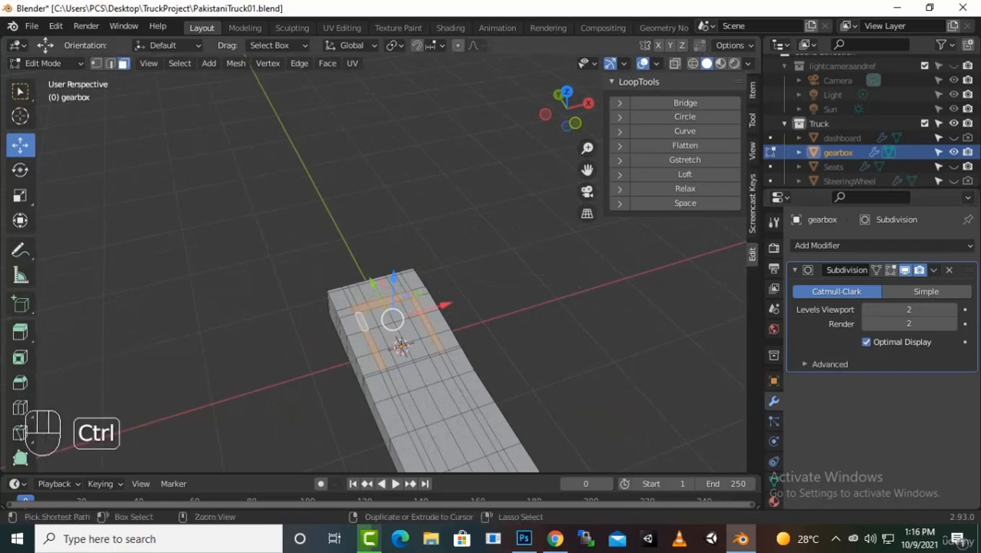
{"action": "scroll", "coordinate": [392, 339], "scroll_direction": "up", "scroll_amount": 2}
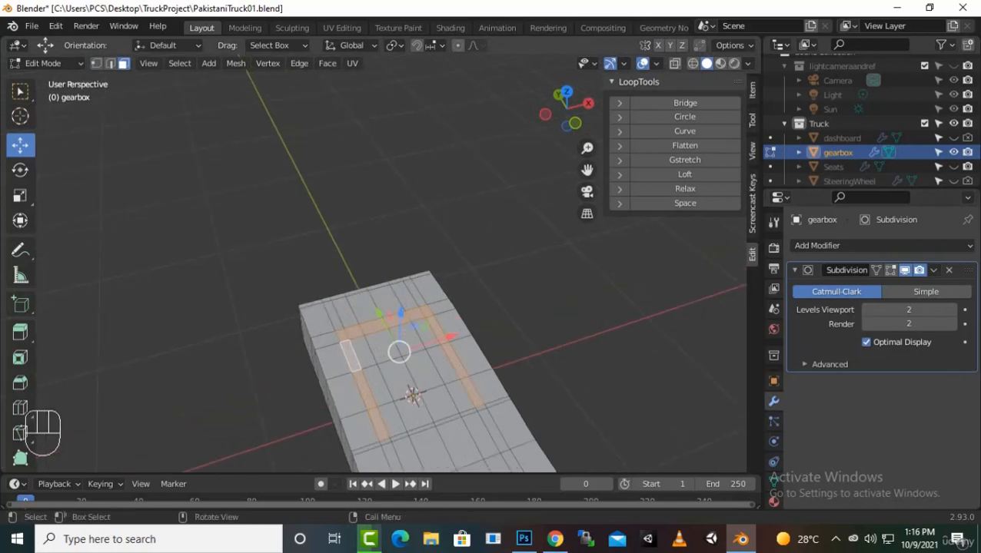
{"action": "key", "text": "shift"}
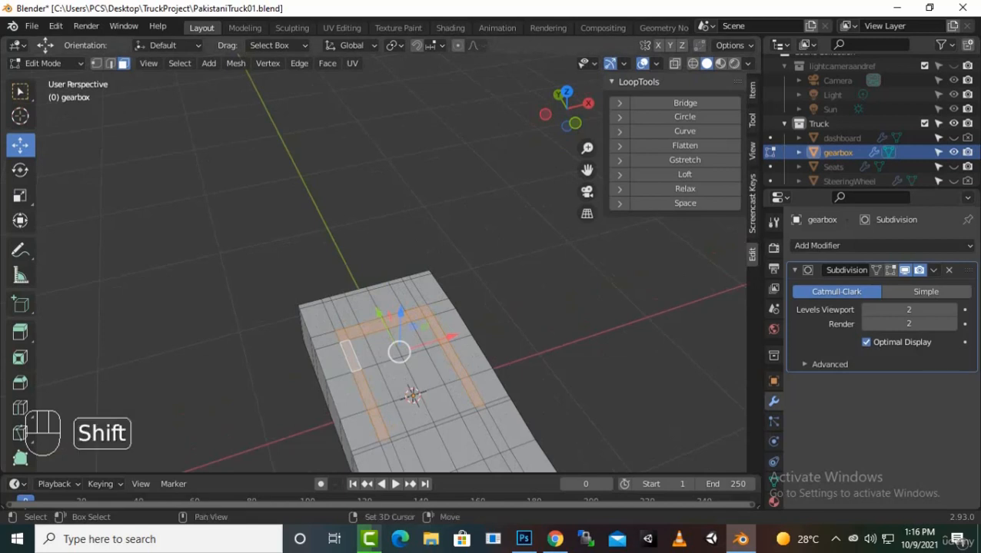
{"action": "middle_click_drag", "start_coordinate": [400, 346], "coordinate": [350, 348]}
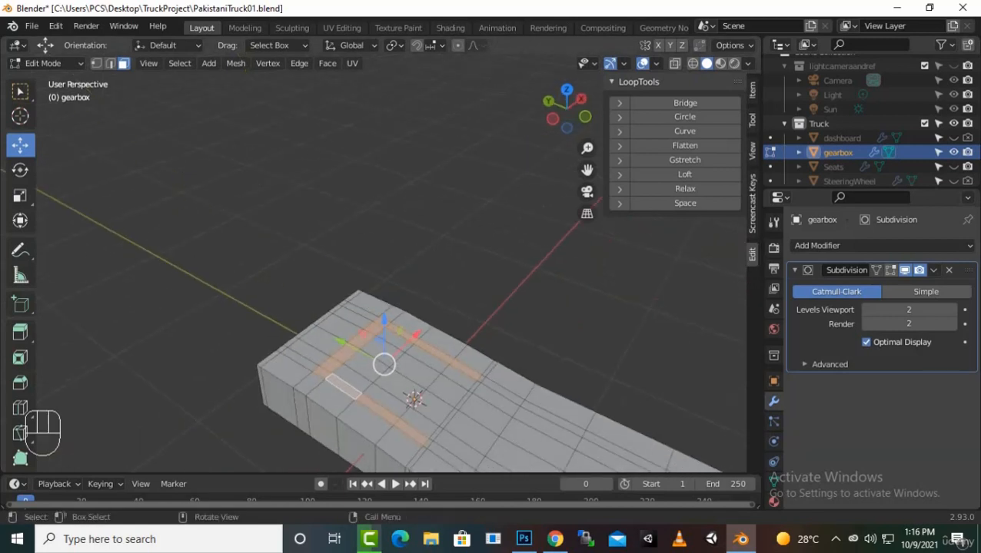
{"action": "key", "text": "e"}
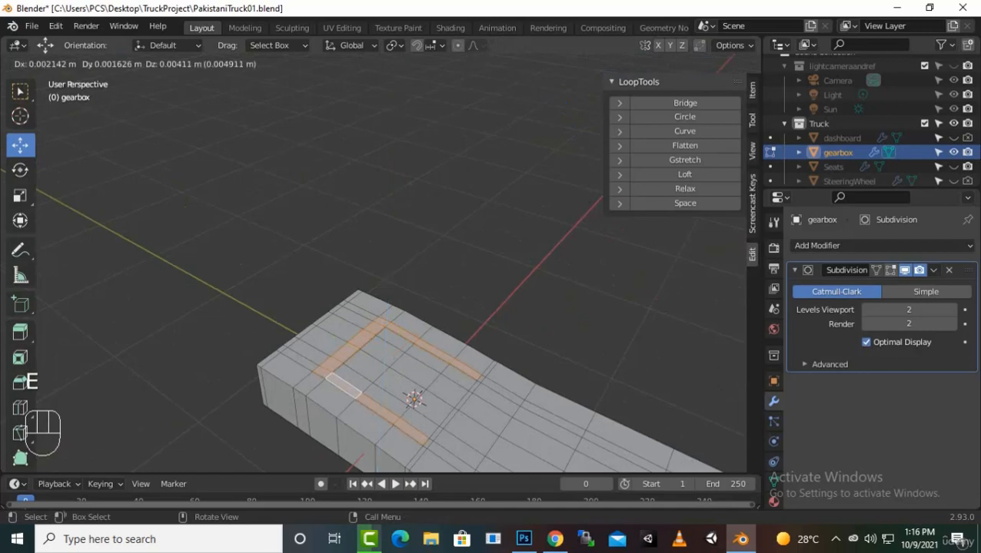
{"action": "key", "text": "Return"}
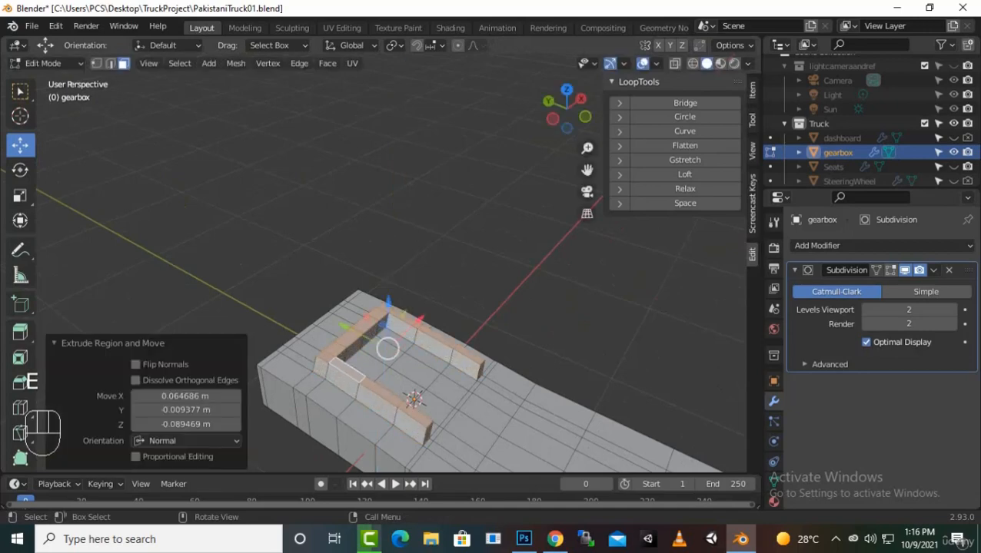
Show the Subdivision effect in Edit Mode again, nudge the raised rim slightly along negative X and check the smoothed gearbox in Object Mode.
{"action": "left_click", "coordinate": [890, 269]}
{"action": "middle_click_drag", "start_coordinate": [492, 308], "coordinate": [371, 276]}
{"action": "middle_click_drag", "start_coordinate": [288, 342], "coordinate": [281, 342]}
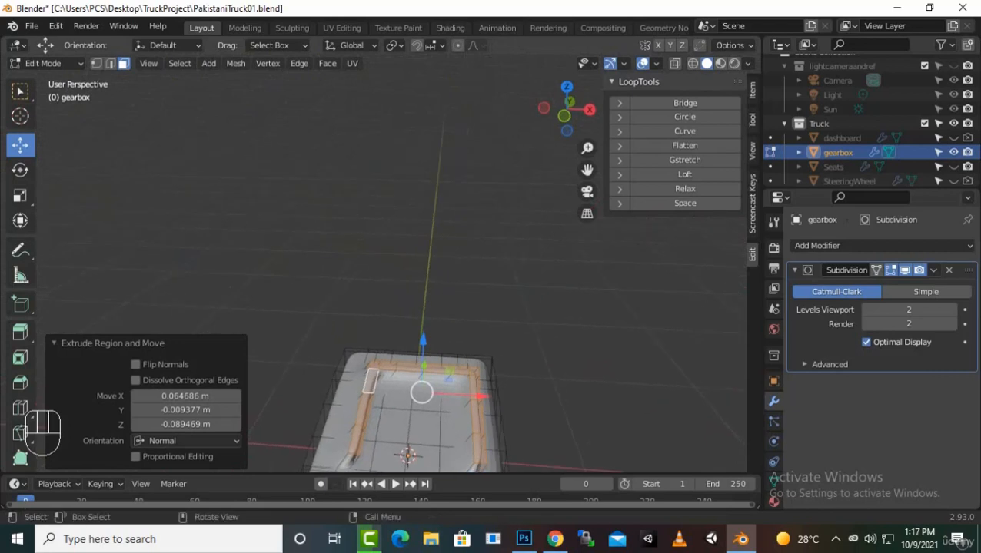
{"action": "left_click_drag", "start_coordinate": [481, 396], "coordinate": [465, 397]}
{"action": "key", "text": "Tab"}
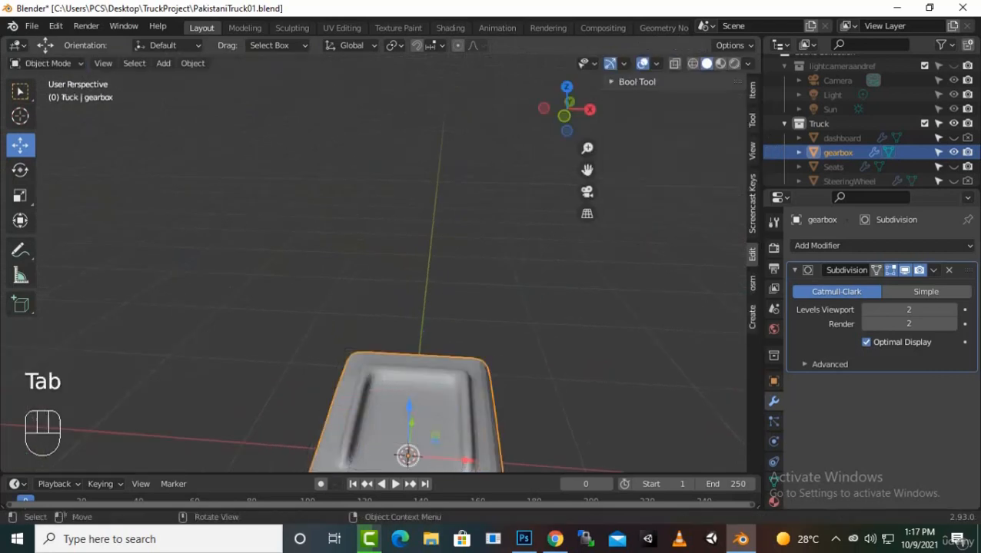
{"action": "scroll", "coordinate": [415, 346], "scroll_direction": "down", "scroll_amount": 3}
{"action": "middle_click_drag", "start_coordinate": [416, 346], "coordinate": [546, 346]}
{"action": "middle_click_drag", "start_coordinate": [369, 326], "coordinate": [350, 361]}
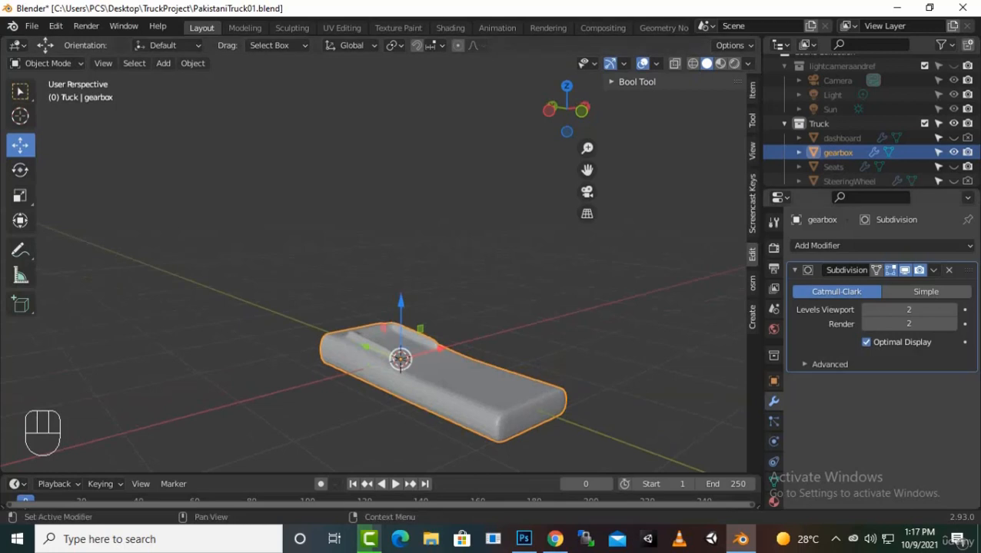
Hide the Subdivision effect in Edit Mode and add two crosswise loop cuts to the gearbox, one near the front end and one just ahead of the rim.
{"action": "left_click", "coordinate": [890, 270]}
{"action": "middle_click_drag", "start_coordinate": [461, 323], "coordinate": [457, 348]}
{"action": "key", "text": "Tab"}
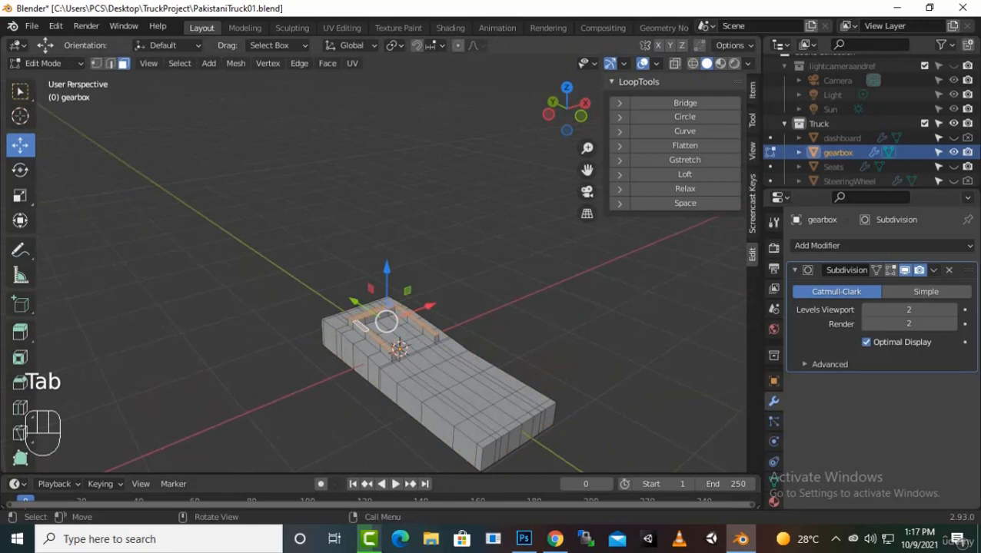
{"action": "left_click_drag", "start_coordinate": [587, 170], "coordinate": [547, 111]}
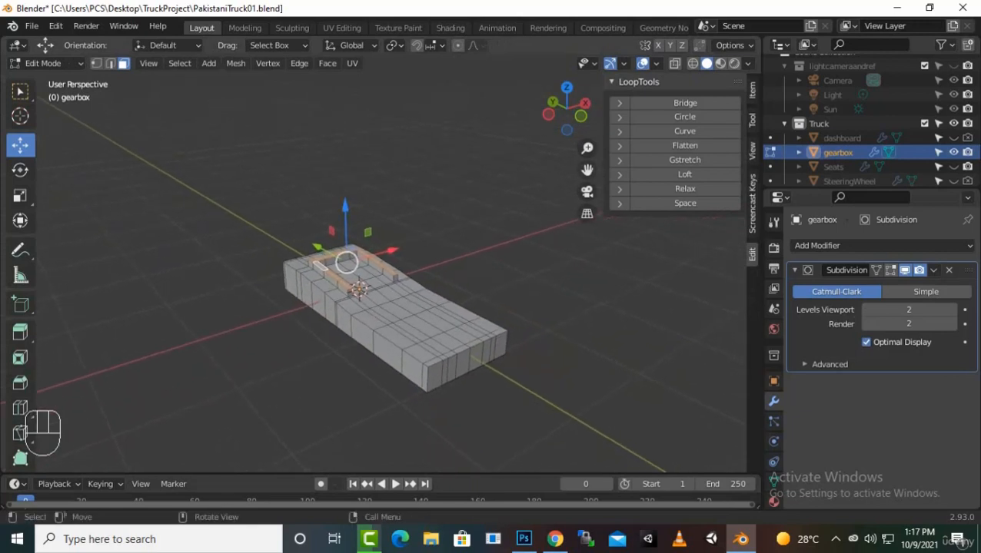
{"action": "scroll", "coordinate": [377, 277], "scroll_direction": "up", "scroll_amount": 2}
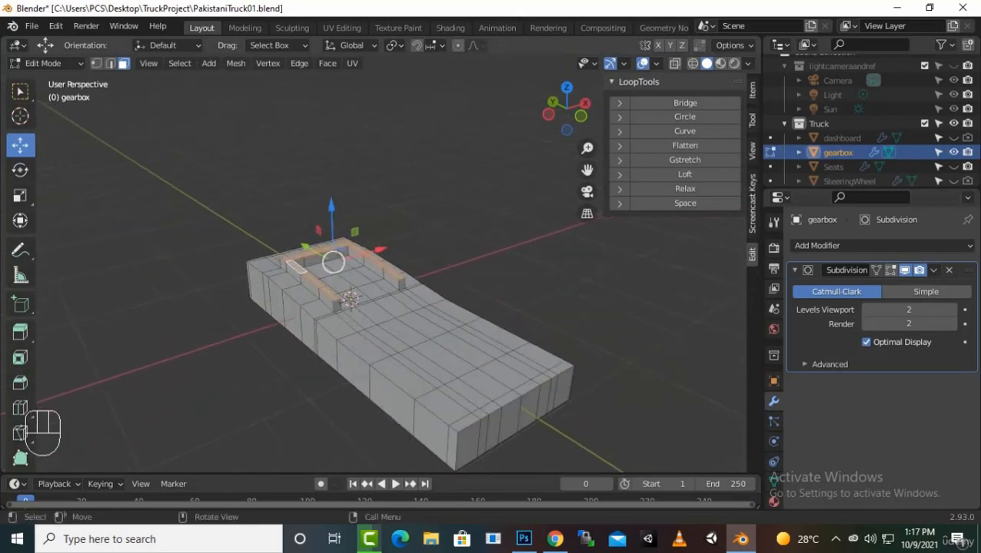
{"action": "middle_click_drag", "start_coordinate": [377, 277], "coordinate": [360, 294]}
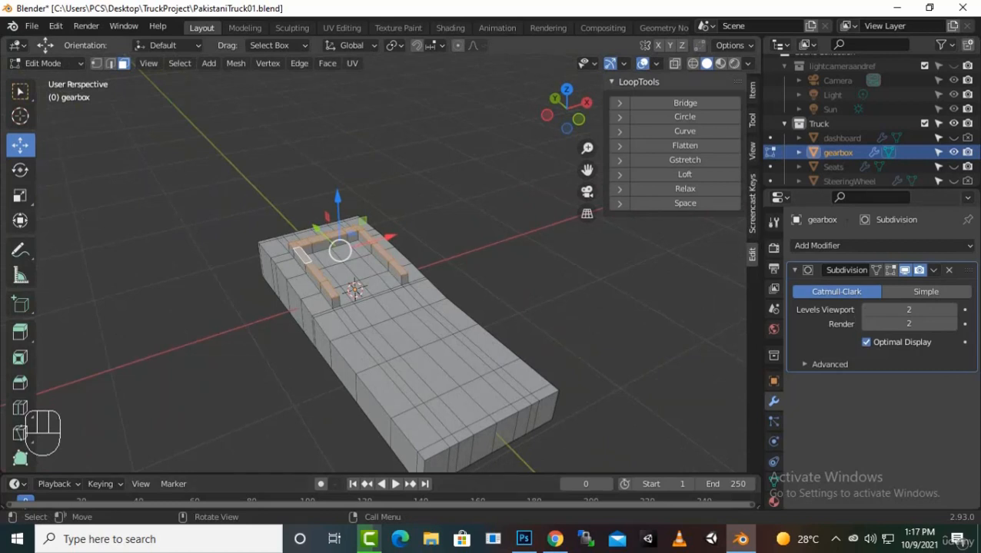
{"action": "key", "text": "ctrl"}
{"action": "key", "text": "ctrl+r"}
{"action": "left_click", "coordinate": [472, 415]}
{"action": "right_click", "coordinate": [472, 415]}
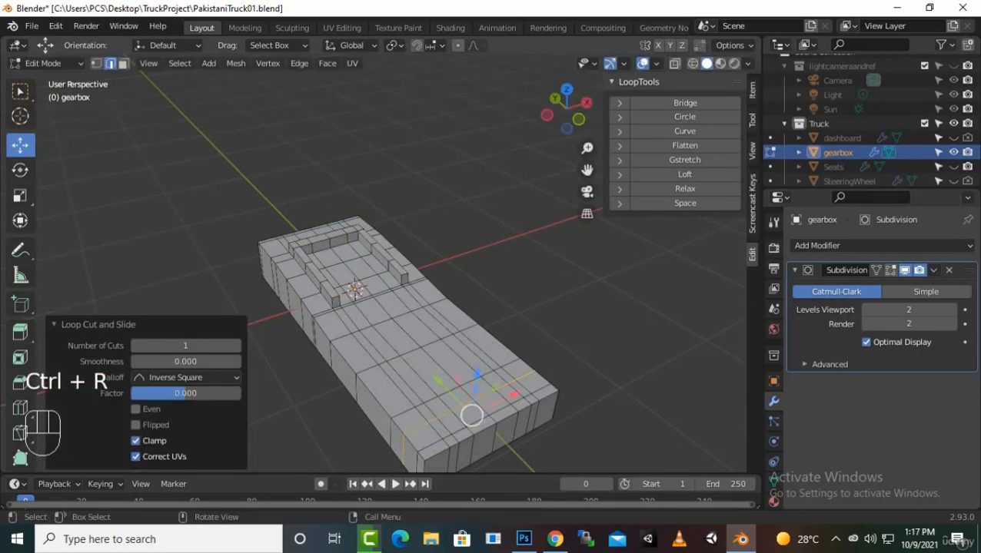
{"action": "key", "text": "ctrl"}
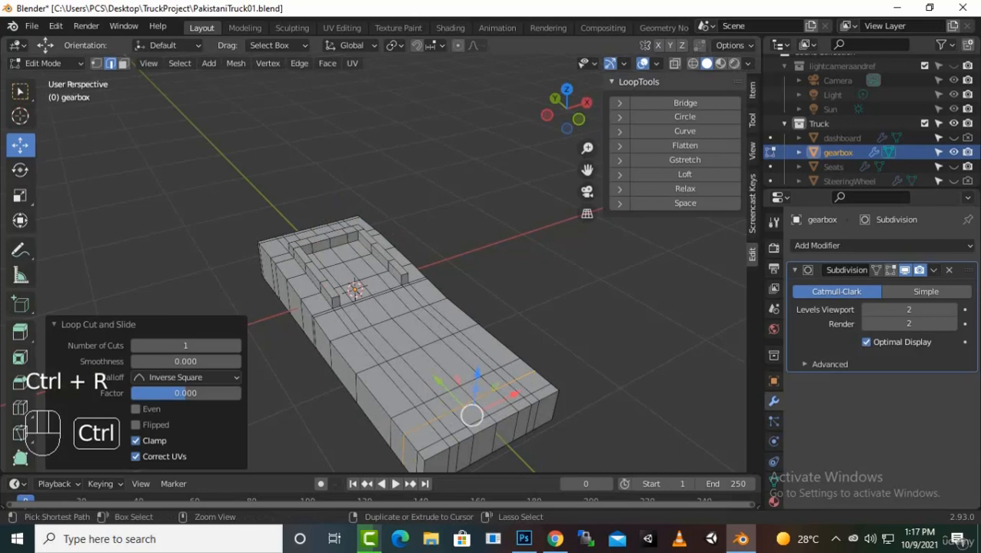
{"action": "left_click", "coordinate": [366, 338]}
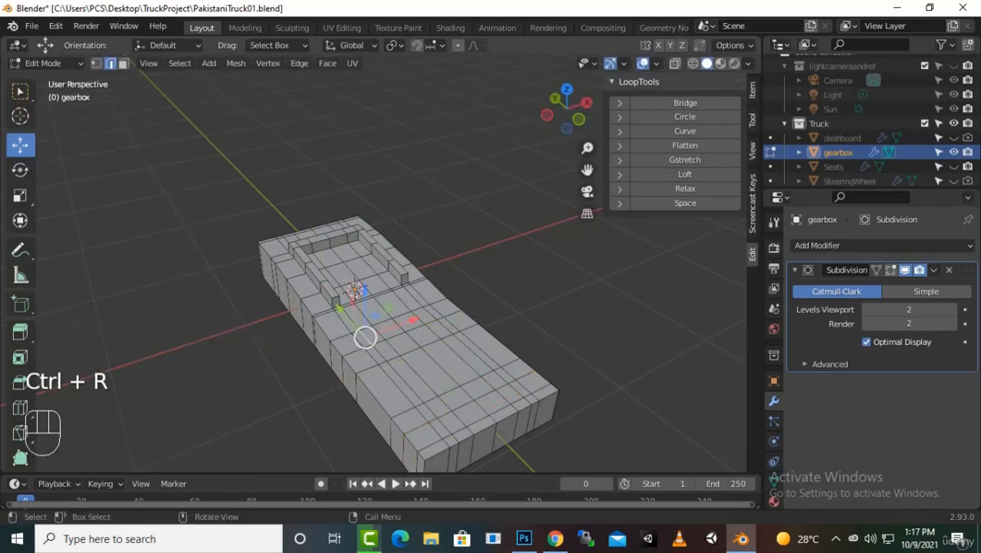
Select the inner vertices on the gearbox's top near the front in vertex mode and delete them to open a rectangular hole.
{"action": "key", "text": "1"}
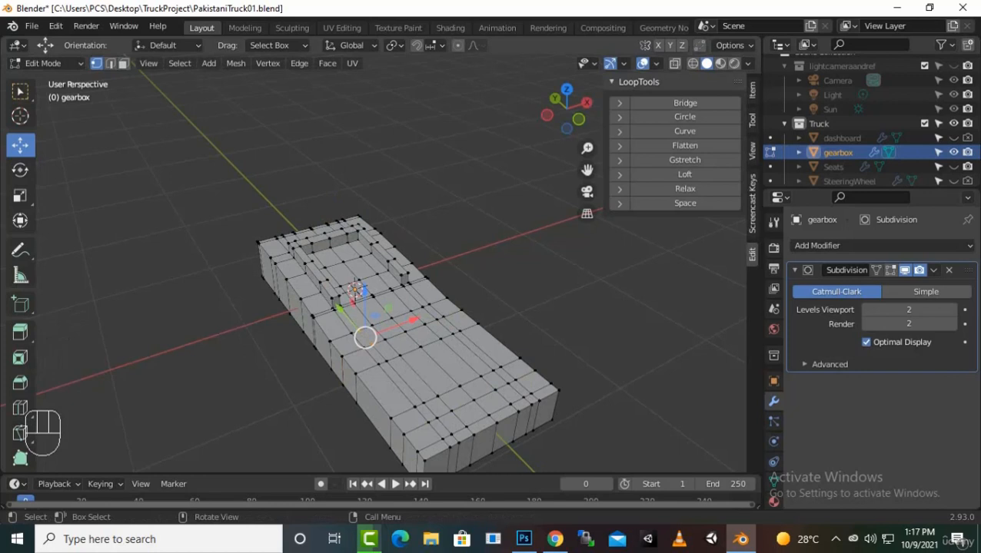
{"action": "left_click", "coordinate": [459, 386]}
{"action": "left_click", "coordinate": [460, 386], "text": "shift"}
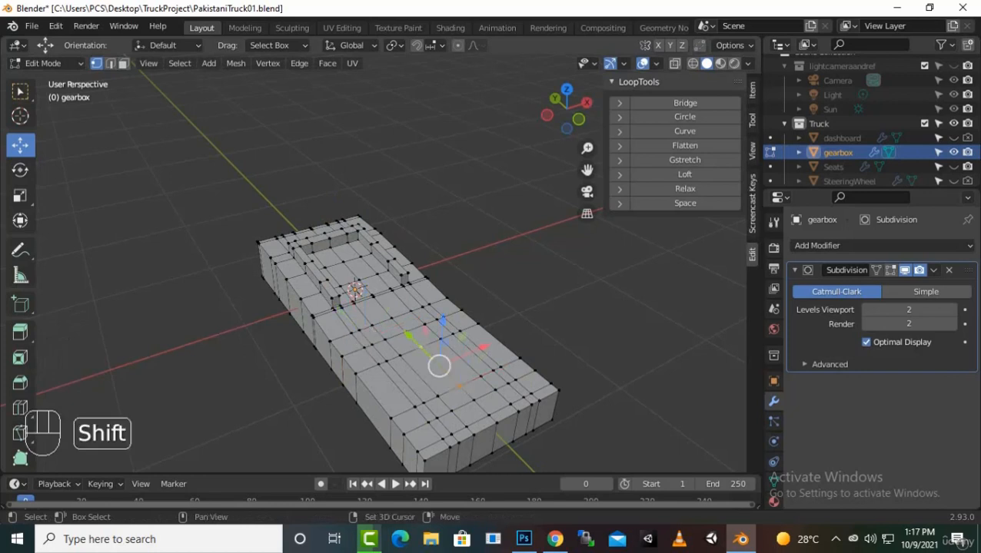
{"action": "left_click", "coordinate": [480, 377], "text": "shift"}
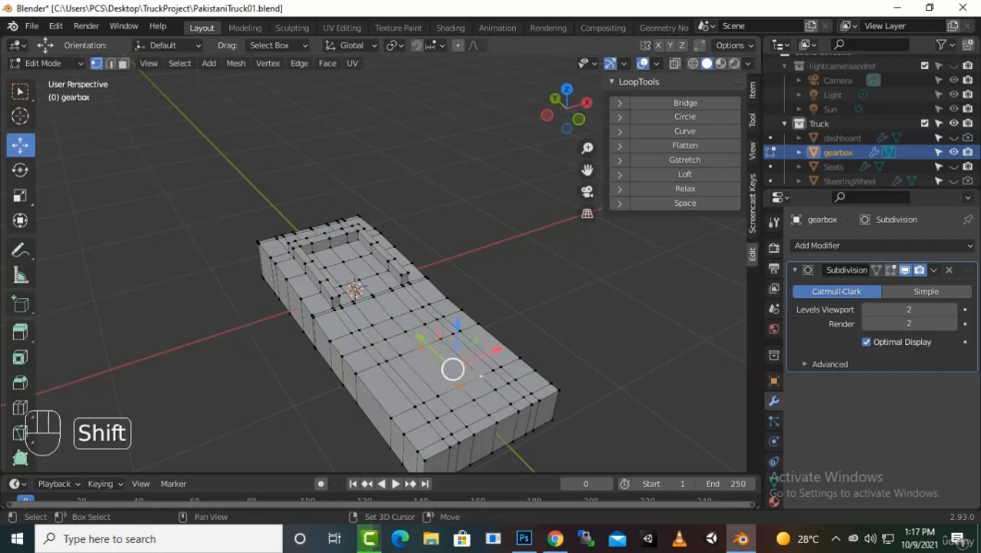
{"action": "left_click", "coordinate": [440, 338], "text": "shift"}
{"action": "left_click", "coordinate": [439, 366], "text": "shift"}
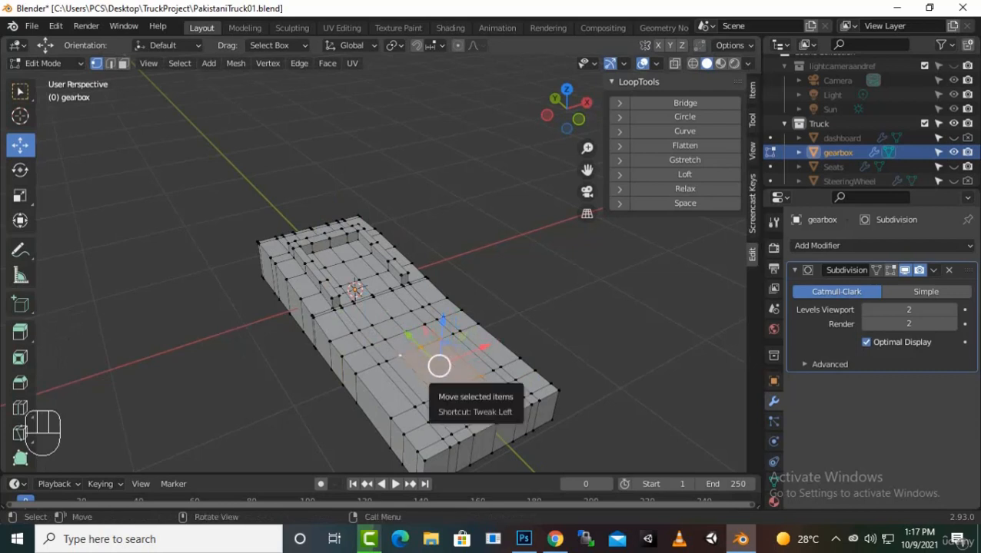
{"action": "key", "text": "x"}
{"action": "left_click", "coordinate": [385, 335]}
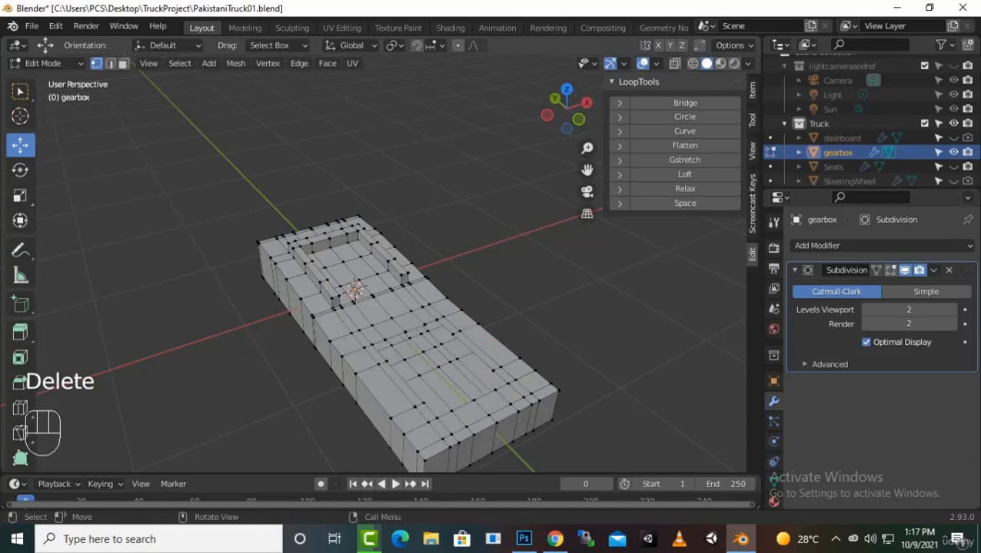
Select the rectangular hole's border, extrude it up along Z about 0.034 m, and extrude it inward at a scale of 0.926.
{"action": "left_click", "coordinate": [490, 367], "text": "alt"}
{"action": "middle_click_drag", "start_coordinate": [490, 367], "coordinate": [545, 363]}
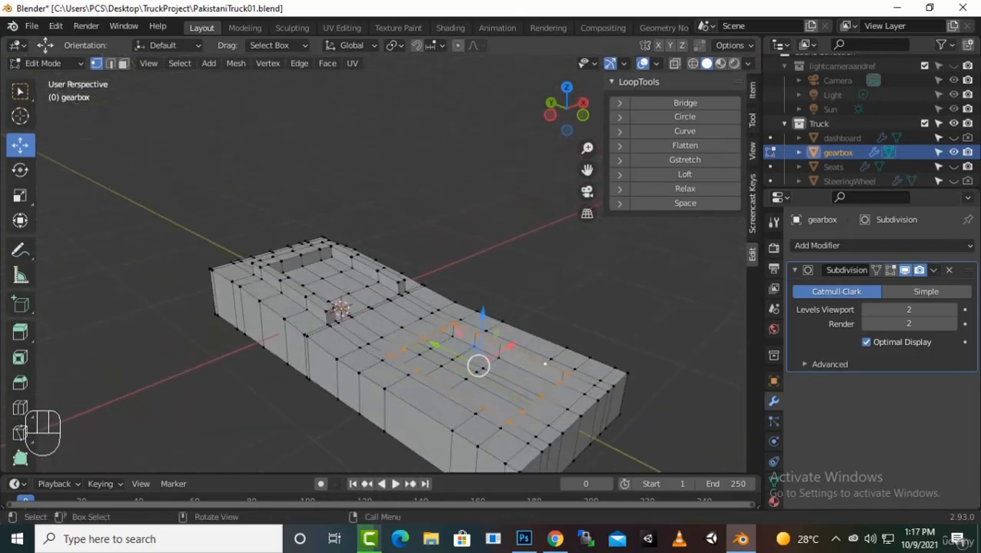
{"action": "key", "text": "e"}
{"action": "key", "text": "z"}
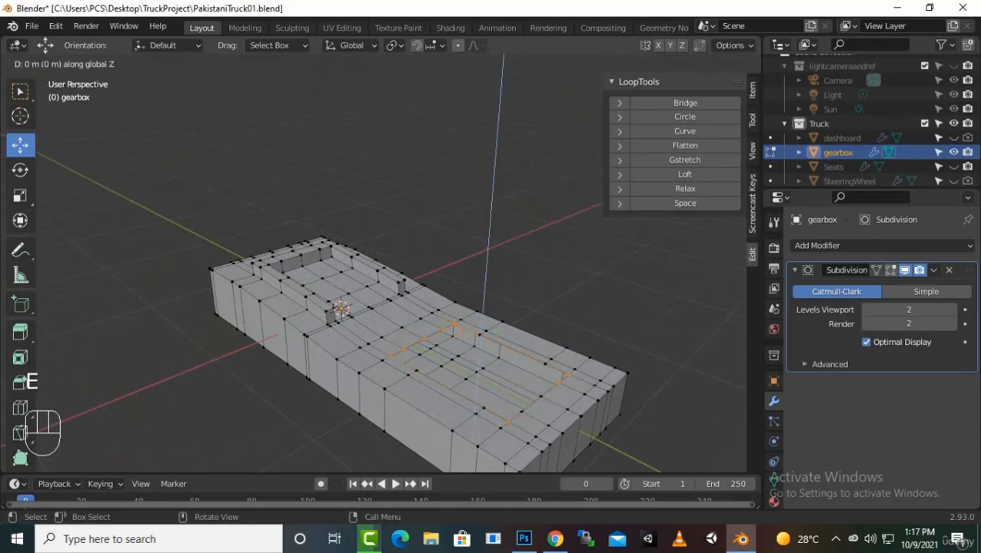
{"action": "left_click", "coordinate": [546, 359]}
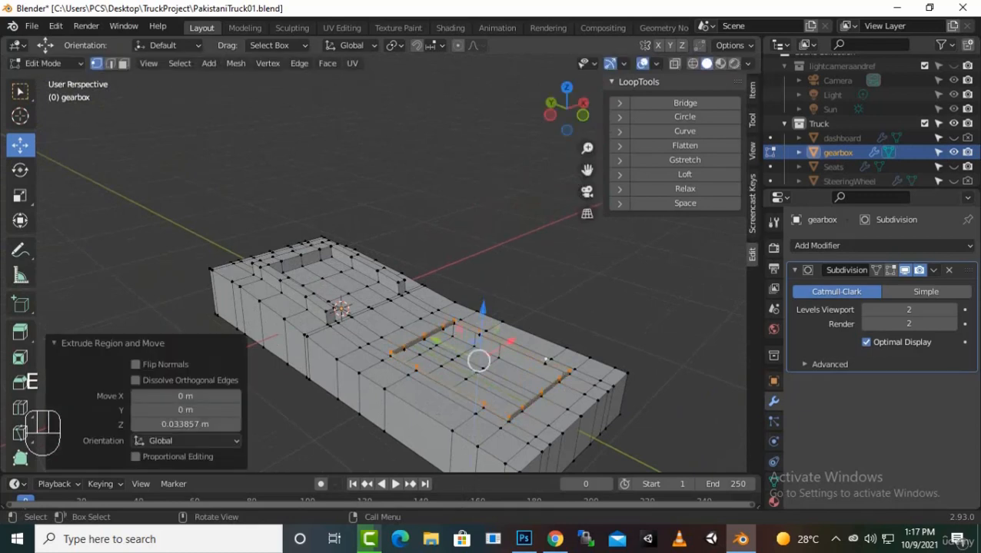
{"action": "key", "text": "s"}
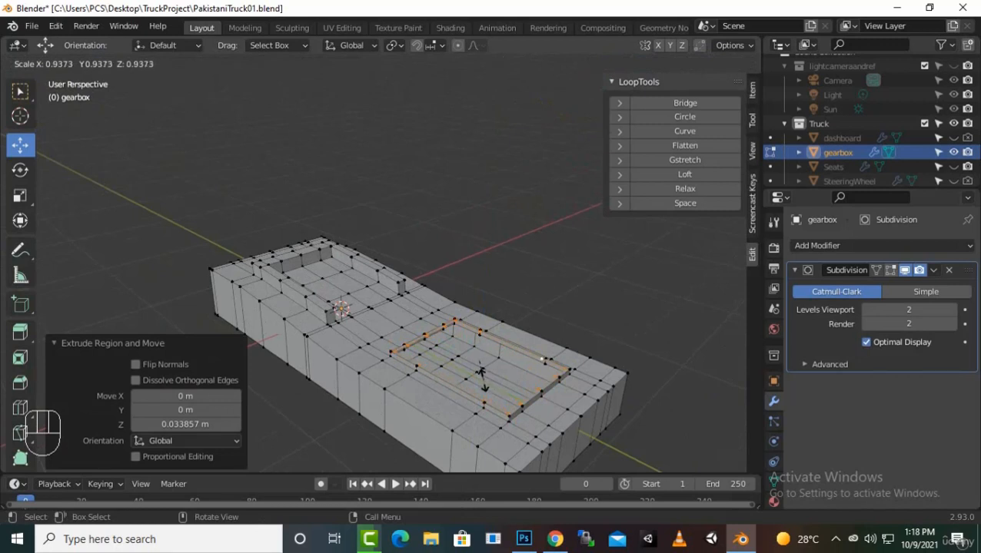
{"action": "left_click", "coordinate": [483, 377]}
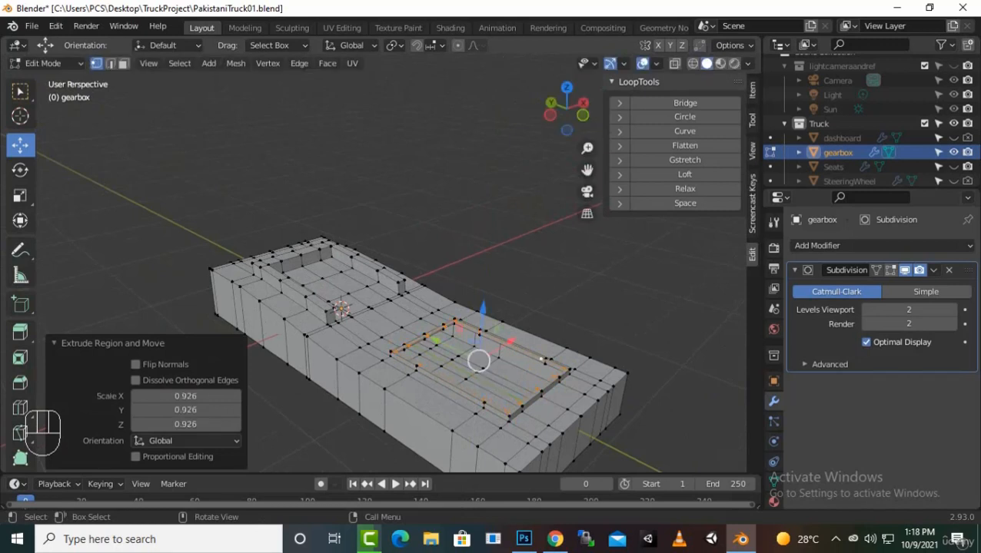
Extrude the inset border upward along Z twice, about 0.030 m and a further 0.053 m, to form the raised block's walls.
{"action": "key", "text": "e"}
{"action": "key", "text": "z"}
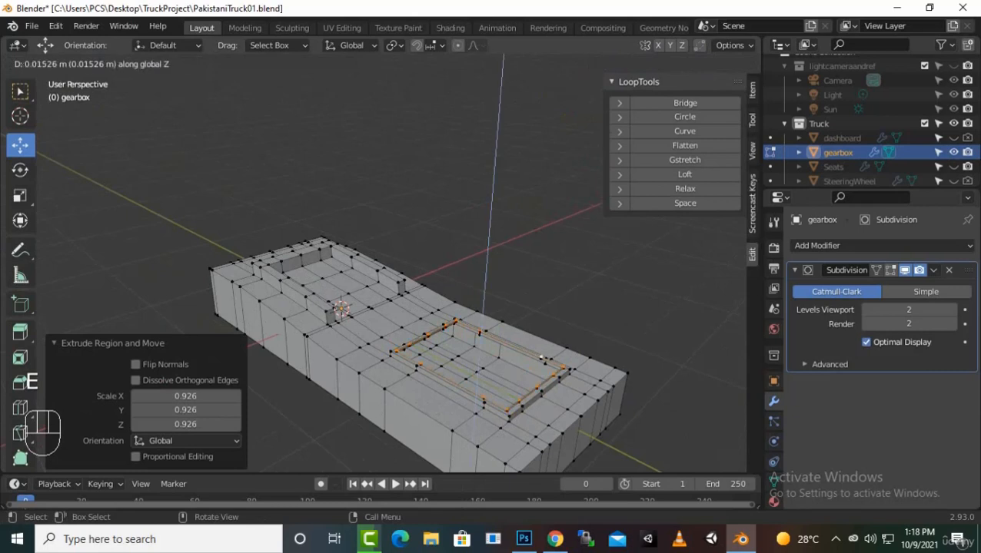
{"action": "left_click", "coordinate": [541, 357]}
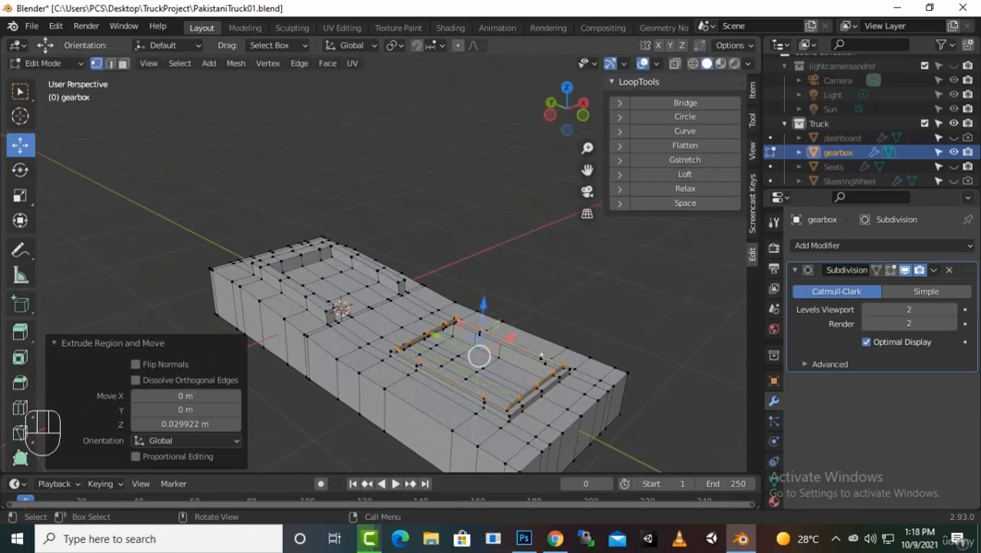
{"action": "key", "text": "e"}
{"action": "key", "text": "z"}
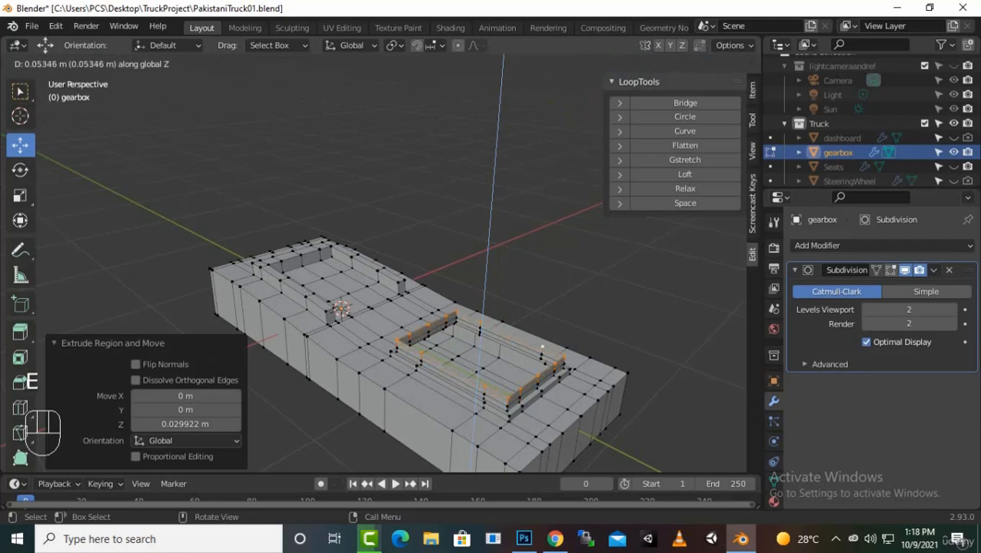
{"action": "left_click", "coordinate": [542, 347]}
Extrude the walls' upper border inward as two successive rings, scaled to 0.886 and 0.775.
{"action": "key", "text": "e"}
{"action": "key", "text": "s"}
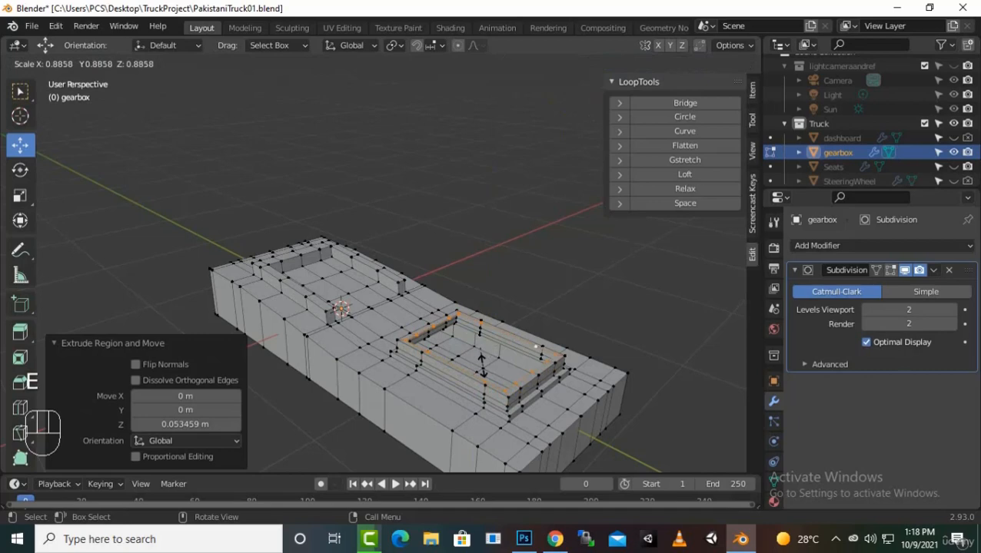
{"action": "left_click", "coordinate": [481, 365]}
{"action": "mouse_move", "coordinate": [482, 365]}
{"action": "middle_mouse_down"}
{"action": "mouse_move", "coordinate": [494, 383]}
{"action": "mouse_move", "coordinate": [561, 366]}
{"action": "mouse_move", "coordinate": [494, 357]}
{"action": "middle_mouse_up"}
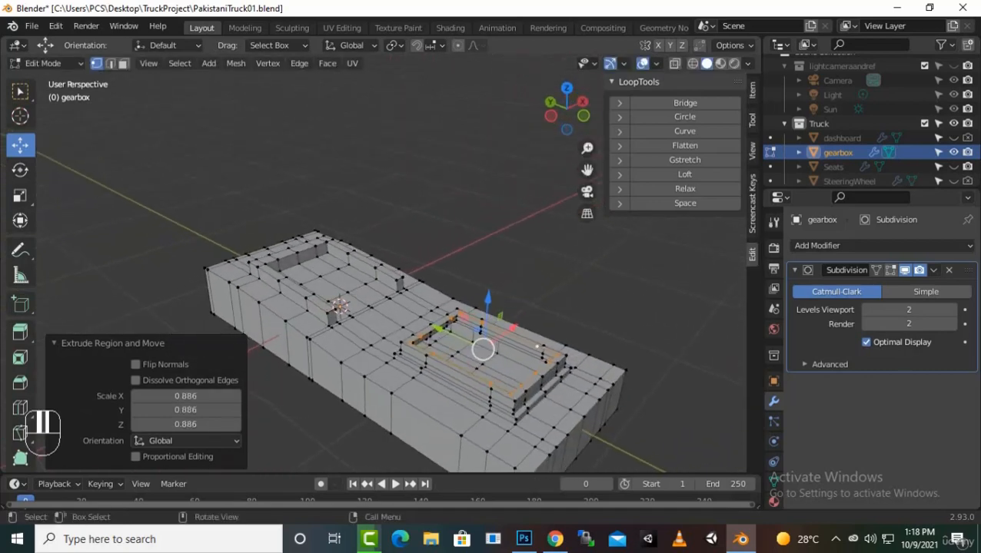
{"action": "scroll", "coordinate": [494, 358], "scroll_direction": "up", "scroll_amount": 1}
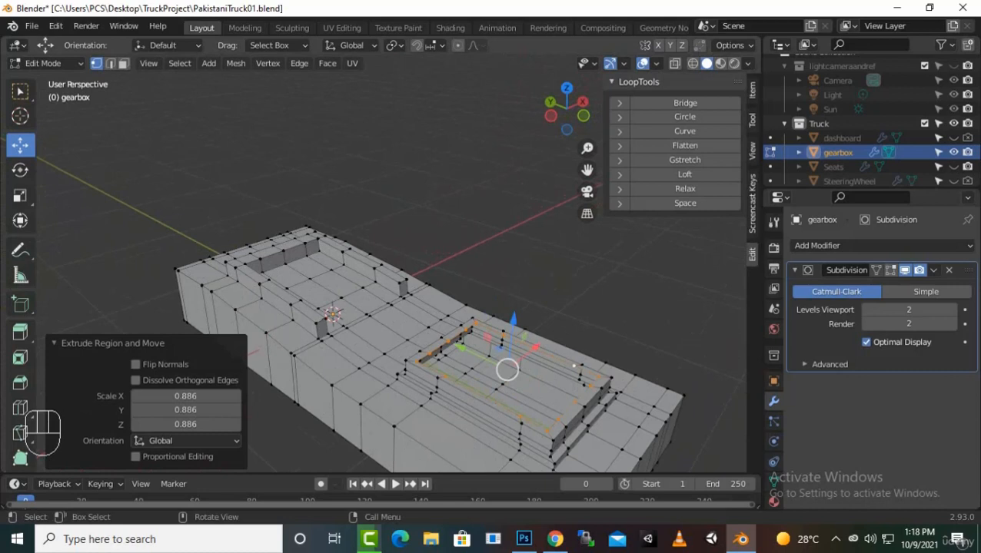
{"action": "key", "text": "e"}
{"action": "key", "text": "s"}
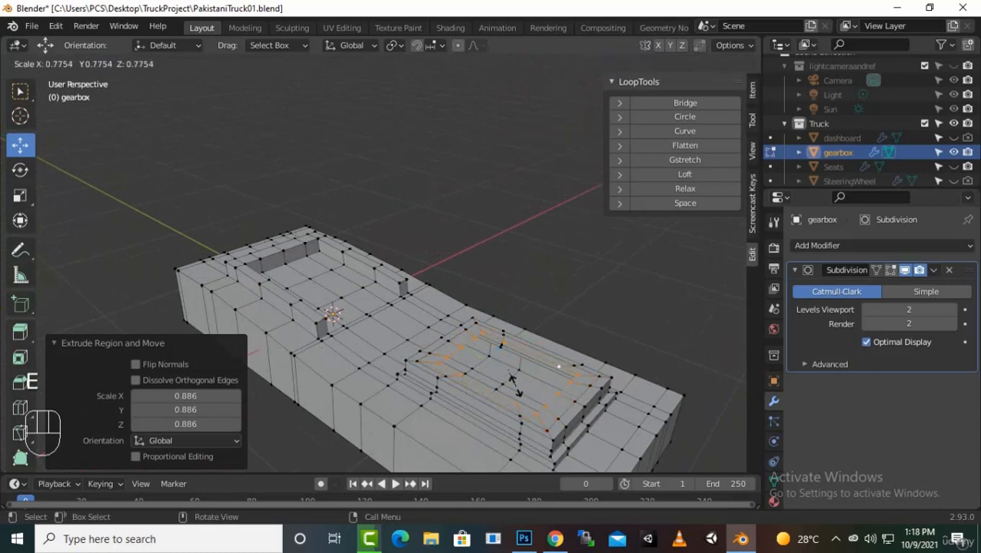
{"action": "left_click", "coordinate": [514, 382]}
Extrude two more inward rings scaled to 0.660 and 0.461, and fill the small opening left in the block's top with a face.
{"action": "key", "text": "e"}
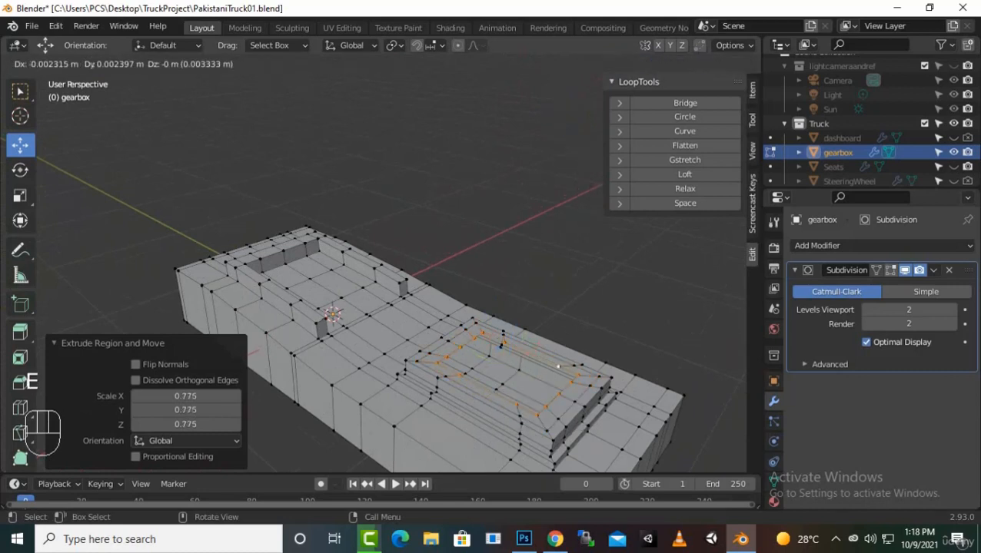
{"action": "key", "text": "s"}
{"action": "left_click", "coordinate": [507, 379]}
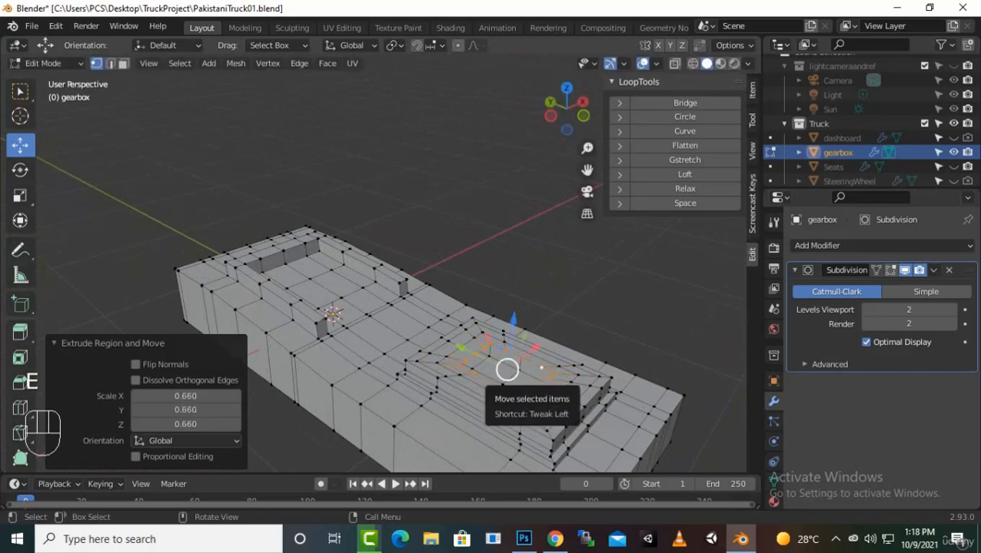
{"action": "key", "text": "e"}
{"action": "key", "text": "s"}
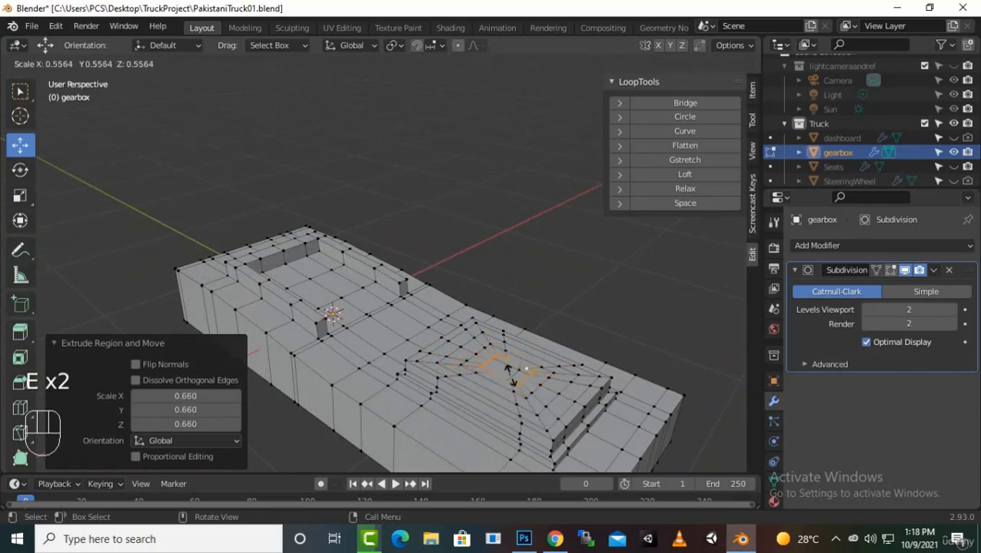
{"action": "left_click", "coordinate": [522, 369]}
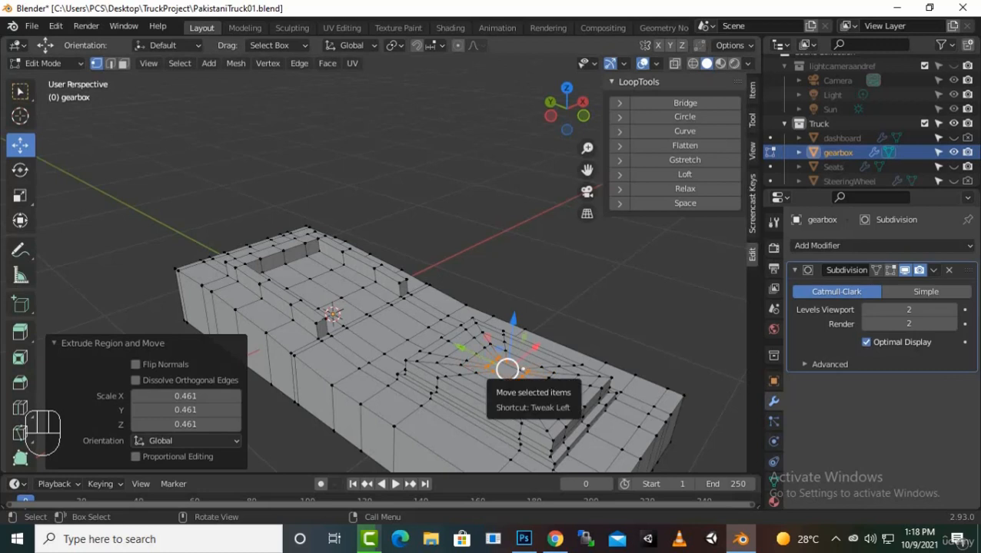
{"action": "key", "text": "f"}
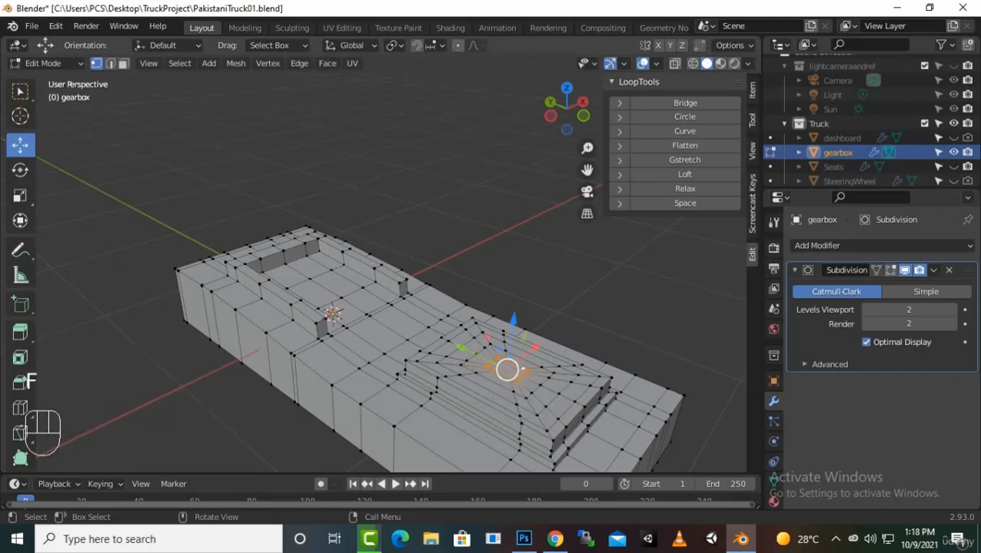
Show the Subdivision effect in Edit Mode and check the smoothed raised block in Object Mode.
{"action": "left_click", "coordinate": [890, 270]}
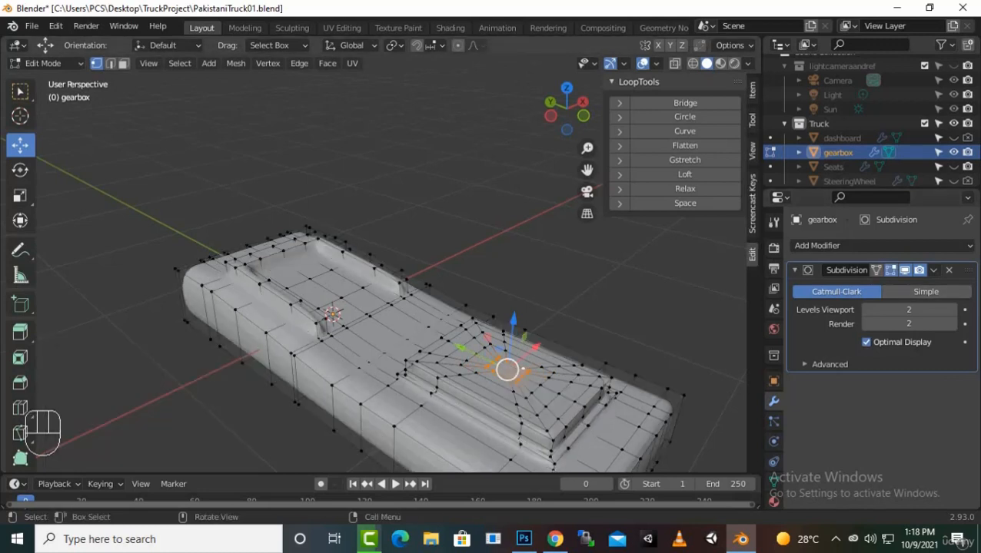
{"action": "key", "text": "Tab"}
{"action": "middle_click_drag", "start_coordinate": [430, 323], "coordinate": [460, 316]}
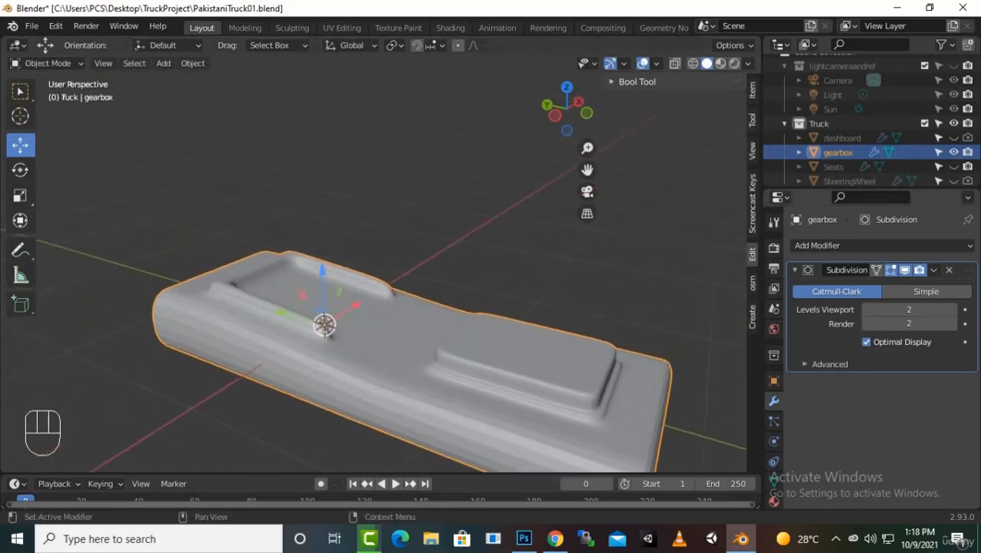
Hide the Subdivision effect in Edit Mode and delete the vertices inside the front triangular part of the raised block's top.
{"action": "key", "text": "Tab"}
{"action": "scroll", "coordinate": [532, 348], "scroll_direction": "up", "scroll_amount": 1}
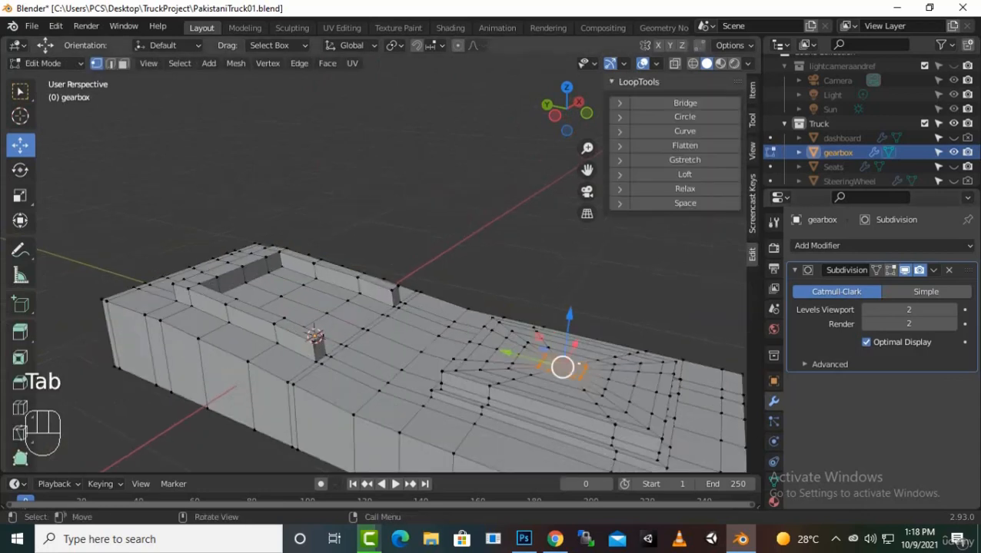
{"action": "left_click", "coordinate": [608, 379]}
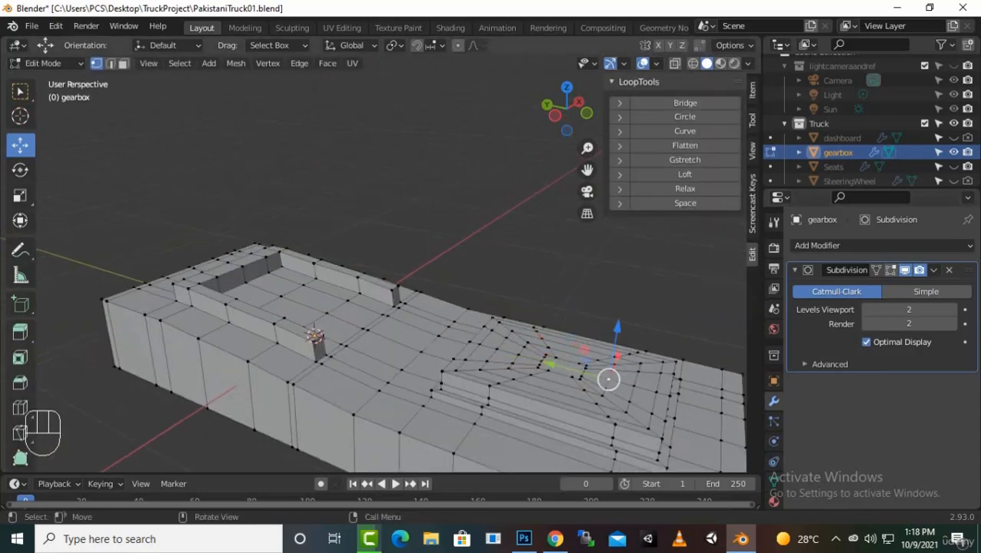
{"action": "key", "text": "Delete"}
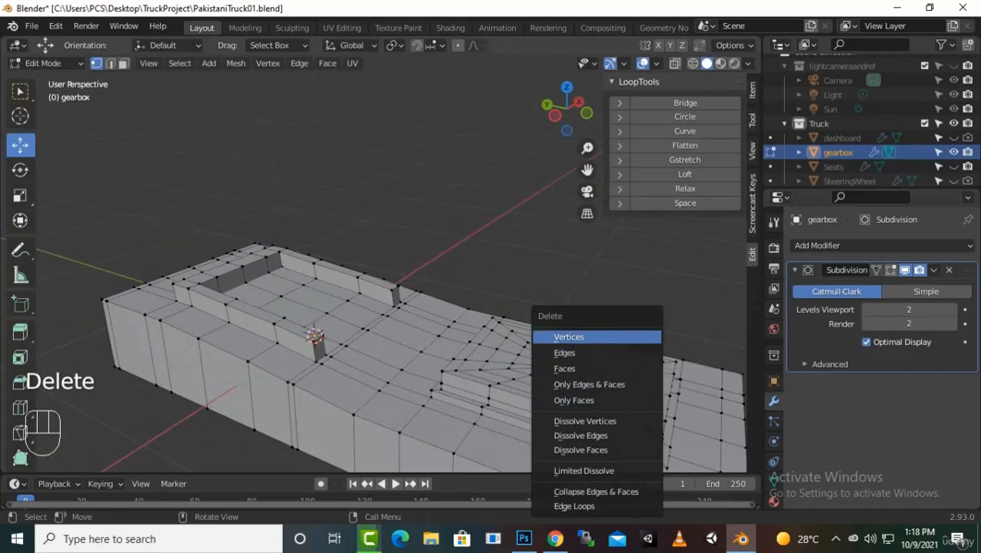
{"action": "left_click", "coordinate": [588, 337]}
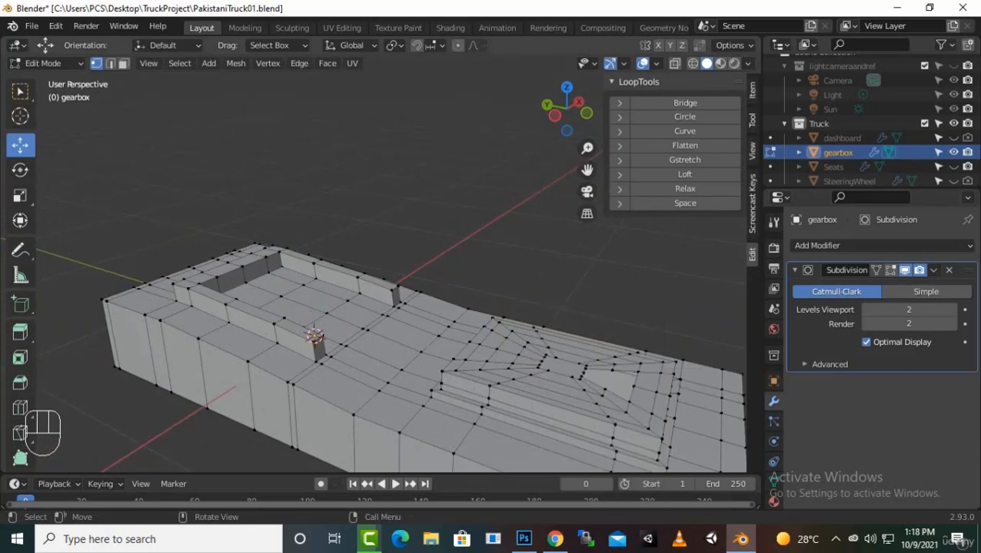
{"action": "left_click", "coordinate": [634, 386]}
{"action": "key", "text": "Delete"}
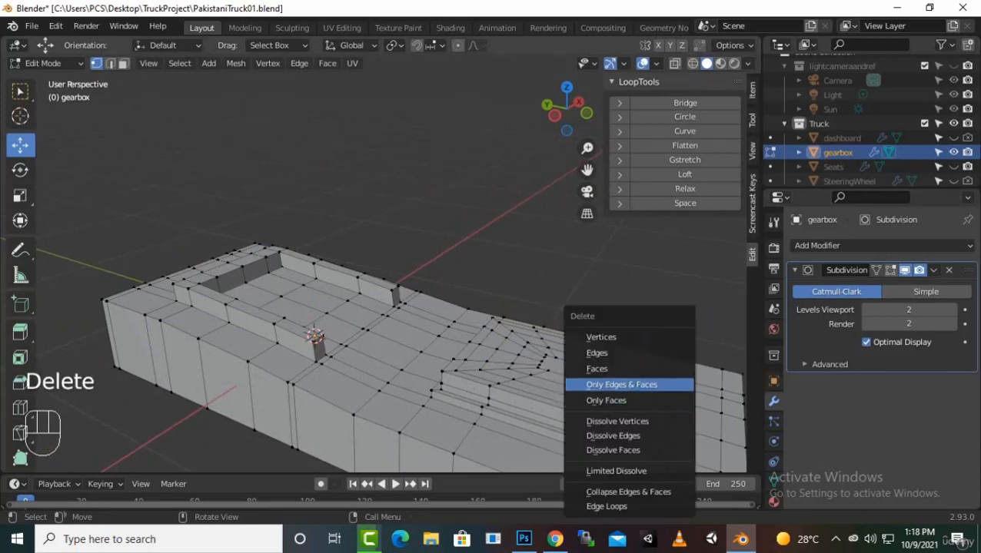
{"action": "left_click", "coordinate": [631, 337]}
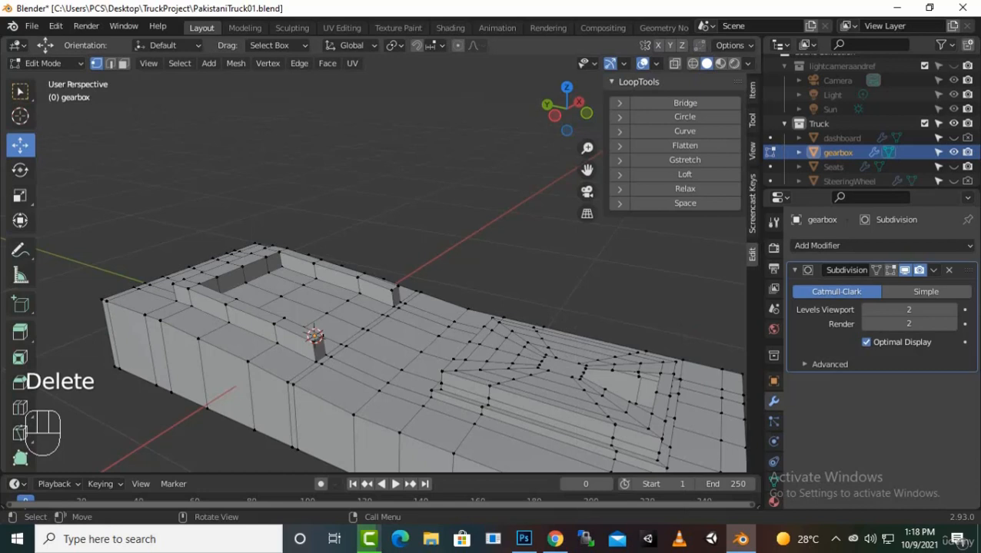
Extrude the border of the front triangular opening upward three times, by about 0.015 m, 0.020 m and 0.022 m.
{"action": "left_click", "coordinate": [623, 382], "text": "alt"}
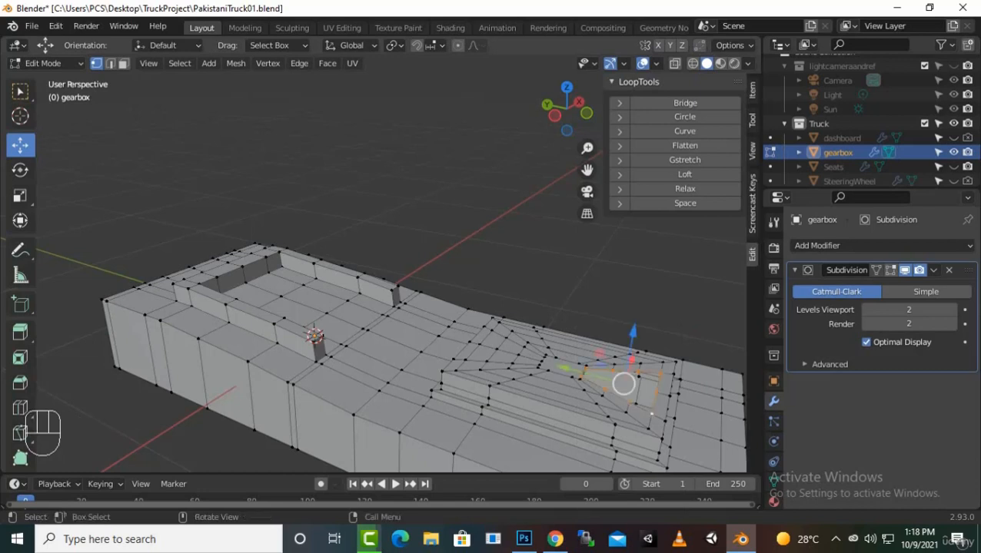
{"action": "key", "text": "e"}
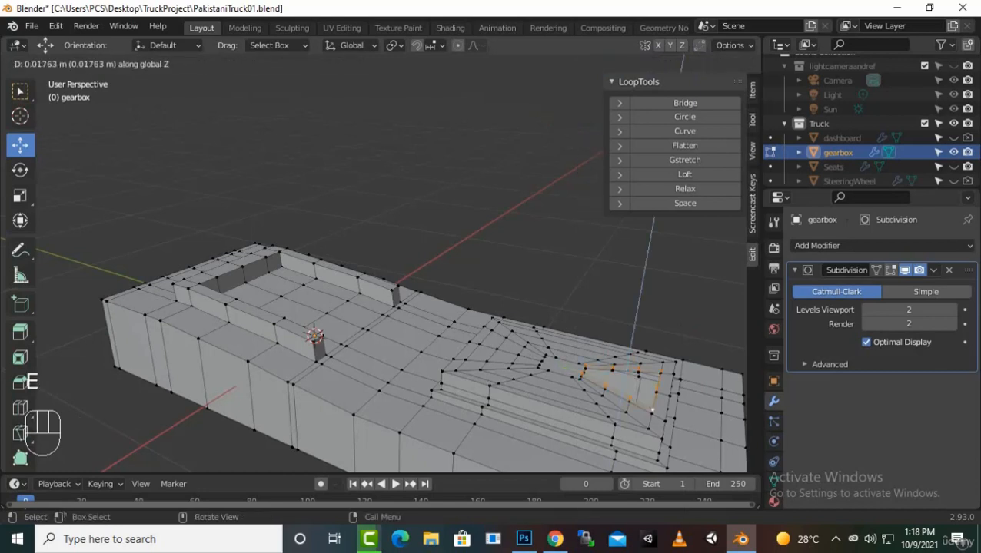
{"action": "left_click", "coordinate": [624, 377]}
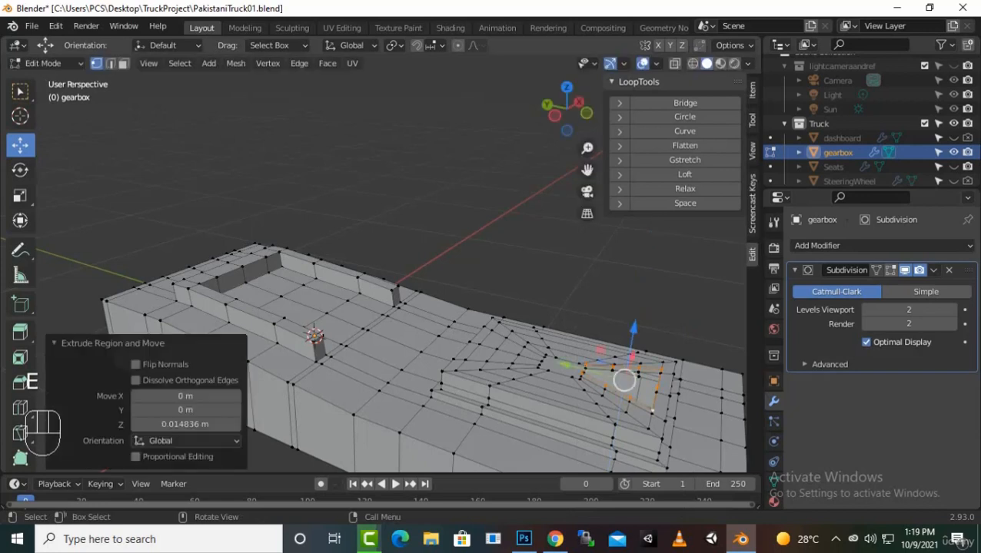
{"action": "key", "text": "e"}
{"action": "key", "text": "z"}
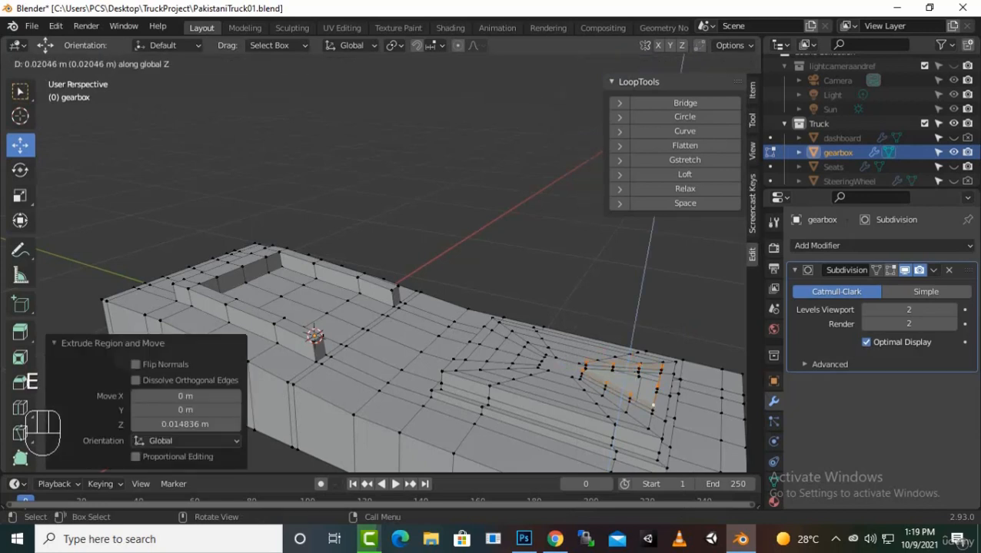
{"action": "left_click", "coordinate": [625, 375]}
{"action": "key", "text": "e"}
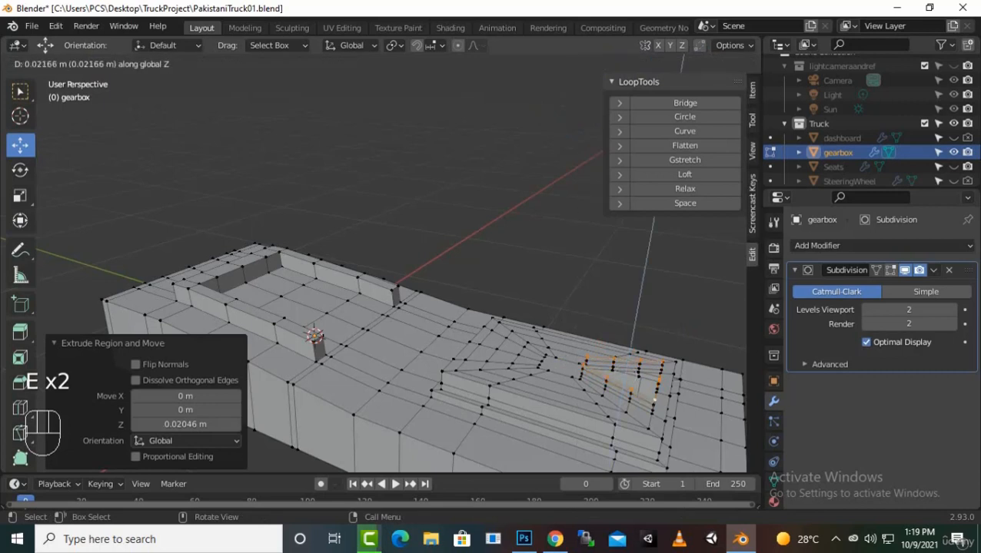
{"action": "left_click", "coordinate": [625, 375]}
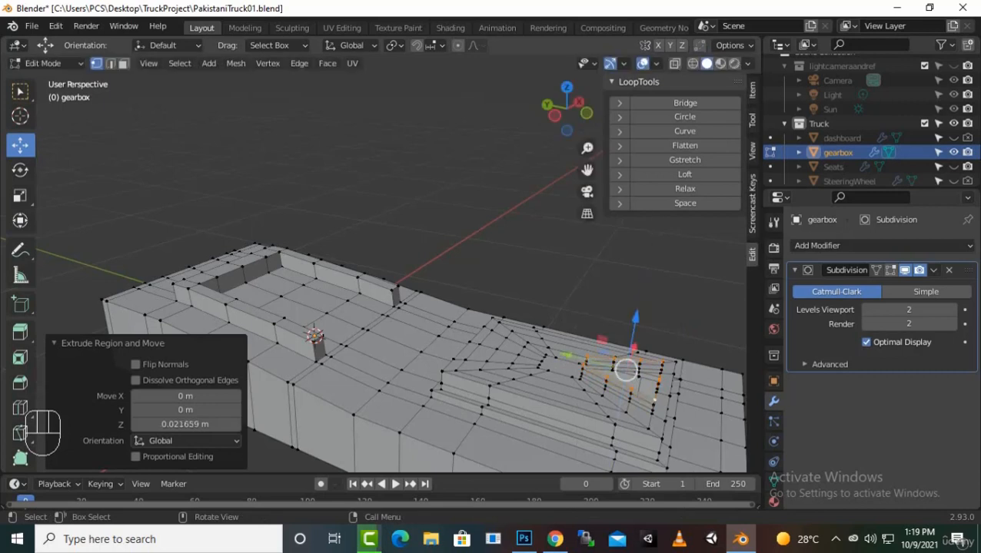
Extrude the raised triangular border inward as two successive rings, scaled to 0.717 and 0.702.
{"action": "key", "text": "s"}
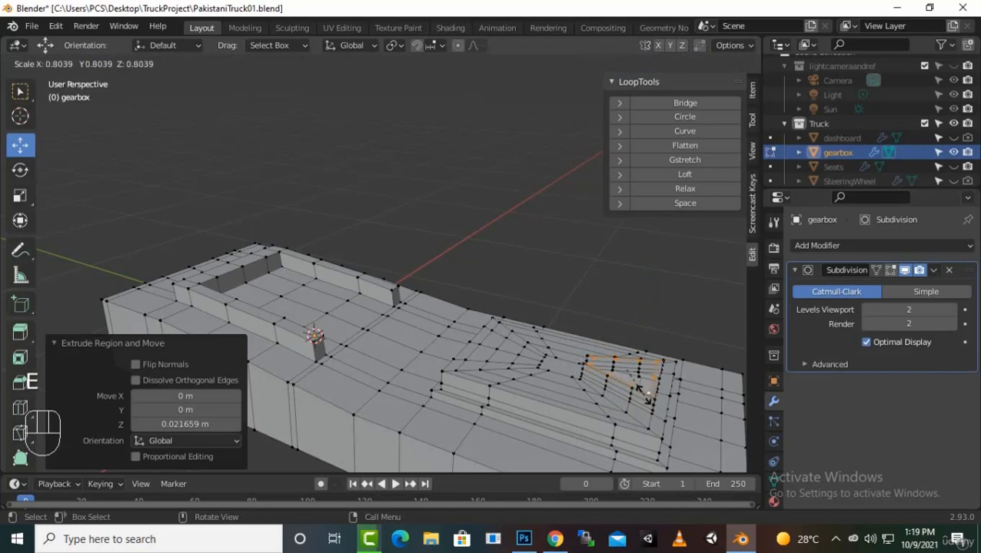
{"action": "left_click", "coordinate": [641, 387]}
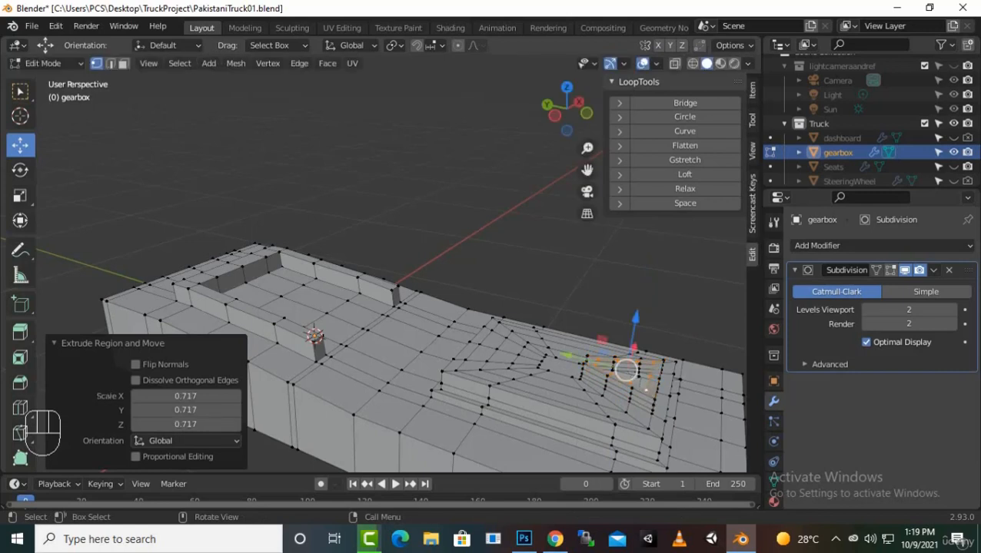
{"action": "key", "text": "g"}
{"action": "key", "text": "s"}
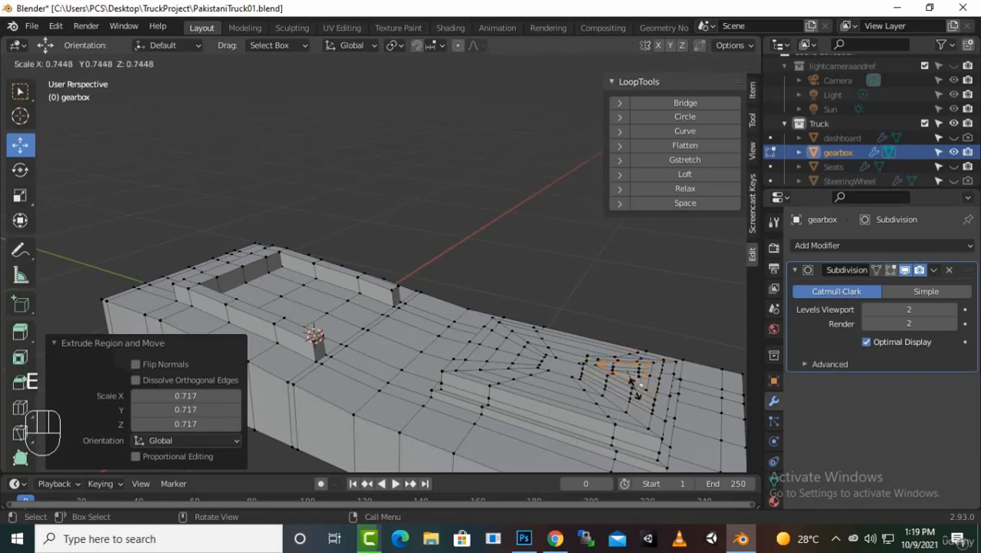
{"action": "left_click", "coordinate": [639, 382]}
Extrude the innermost triangular ring upward by about 0.034 m and lower it by about 0.014 m.
{"action": "key", "text": "g"}
{"action": "key", "text": "z"}
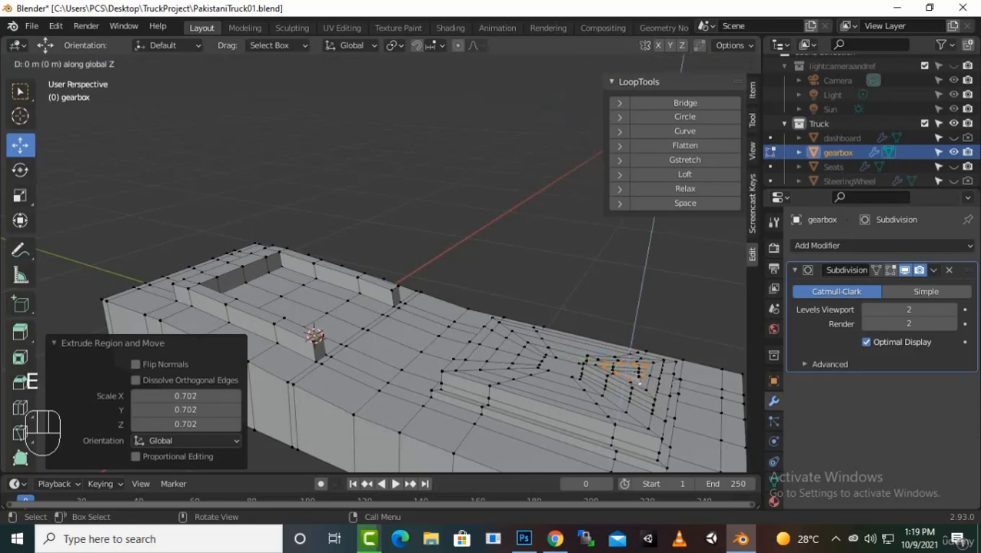
{"action": "left_click", "coordinate": [641, 375]}
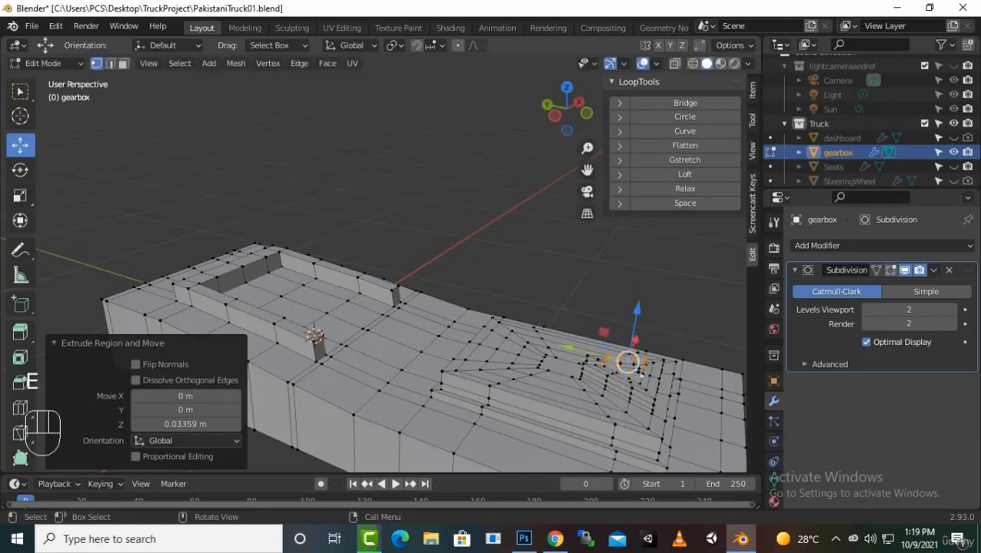
{"action": "key", "text": "g"}
{"action": "key", "text": "z"}
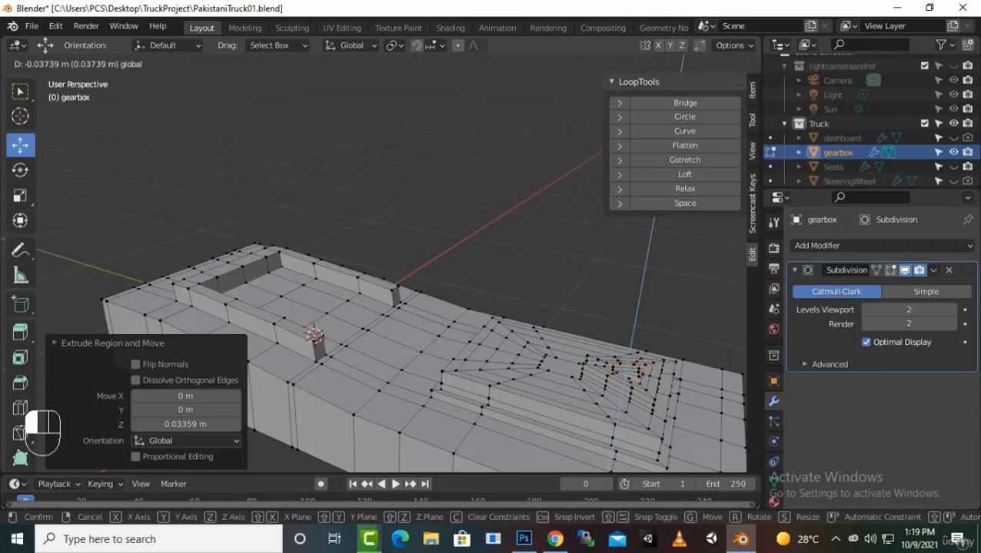
{"action": "left_click", "coordinate": [624, 364]}
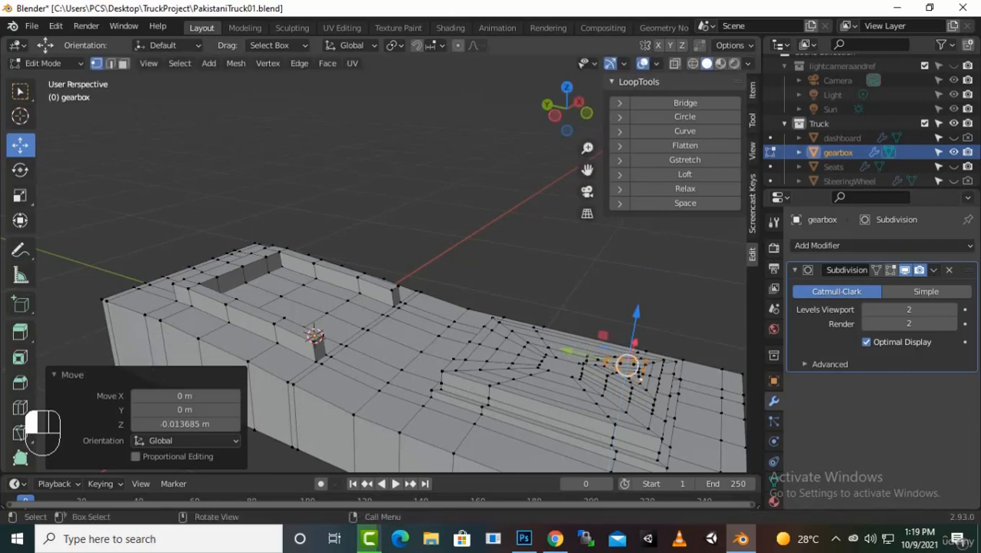
Extrude the inner triangular ring upward in three segments of about 0.061 m, 0.078 m and 0.130 m to form a lever shaft.
{"action": "key", "text": "e"}
{"action": "key", "text": "z"}
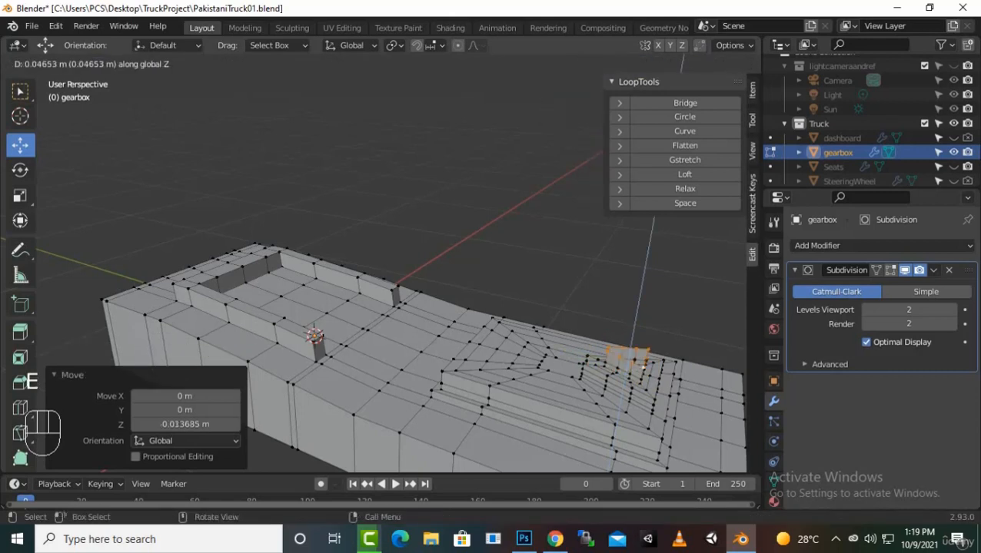
{"action": "left_click", "coordinate": [627, 352]}
{"action": "key", "text": "e"}
{"action": "key", "text": "z"}
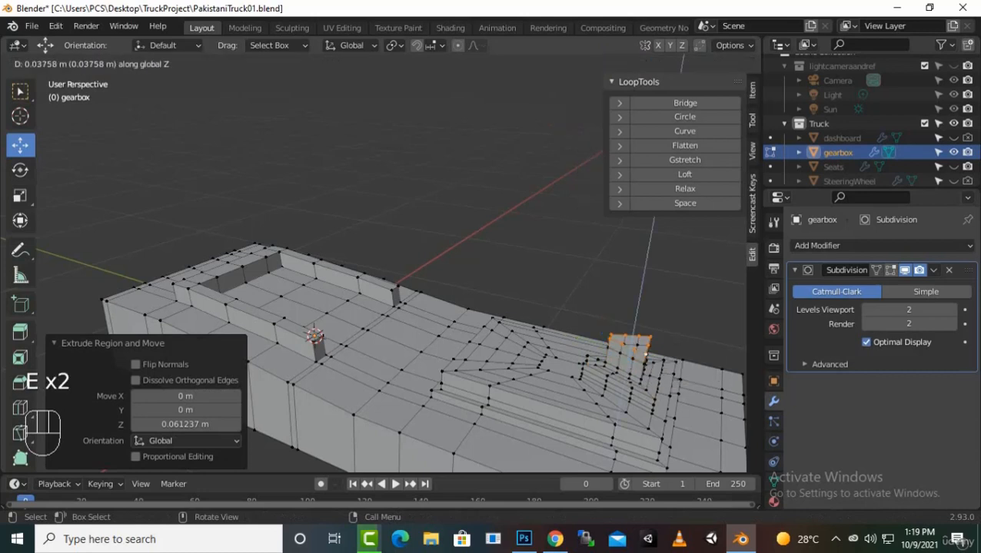
{"action": "left_click", "coordinate": [630, 332]}
{"action": "key", "text": "e"}
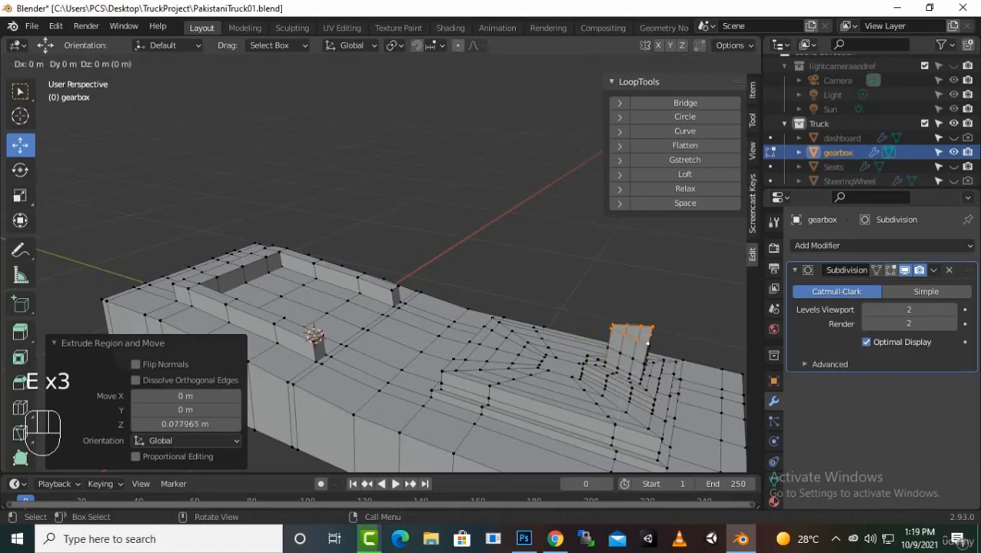
{"action": "key", "text": "z"}
{"action": "left_click", "coordinate": [640, 298]}
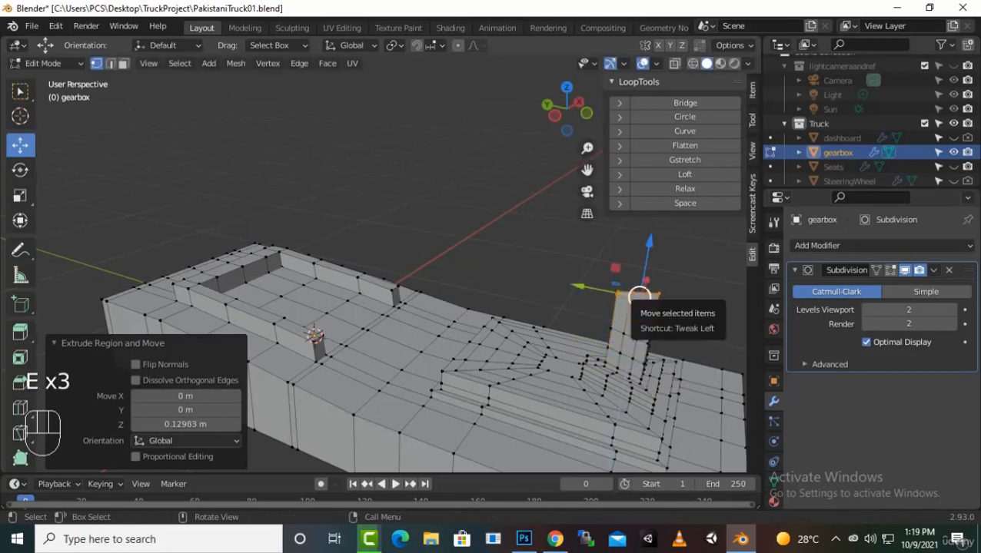
Extend the lever shaft upward with two more extrusions of about 0.106 m and 0.011 m.
{"action": "key", "text": "e"}
{"action": "key", "text": "z"}
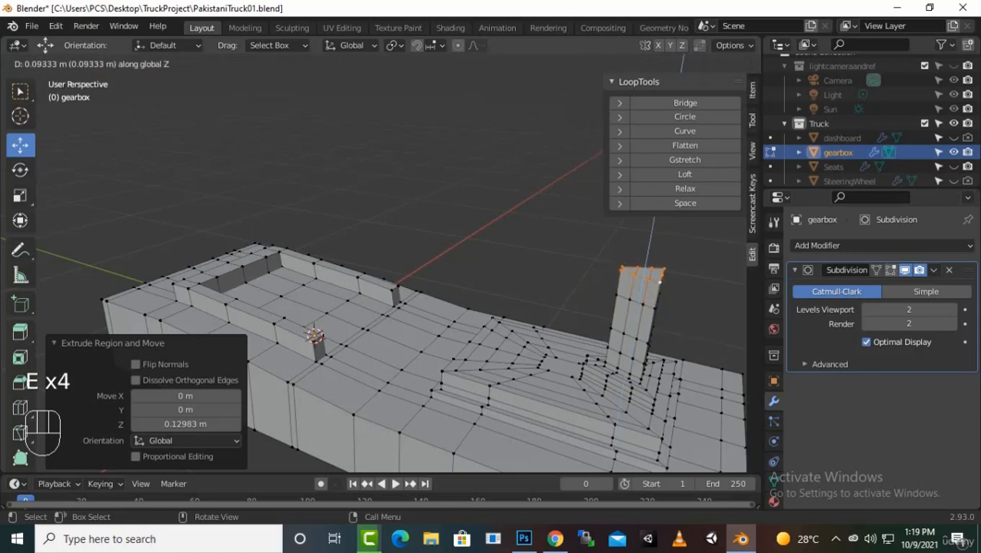
{"action": "left_click", "coordinate": [645, 268]}
{"action": "key", "text": "e"}
{"action": "key", "text": "z"}
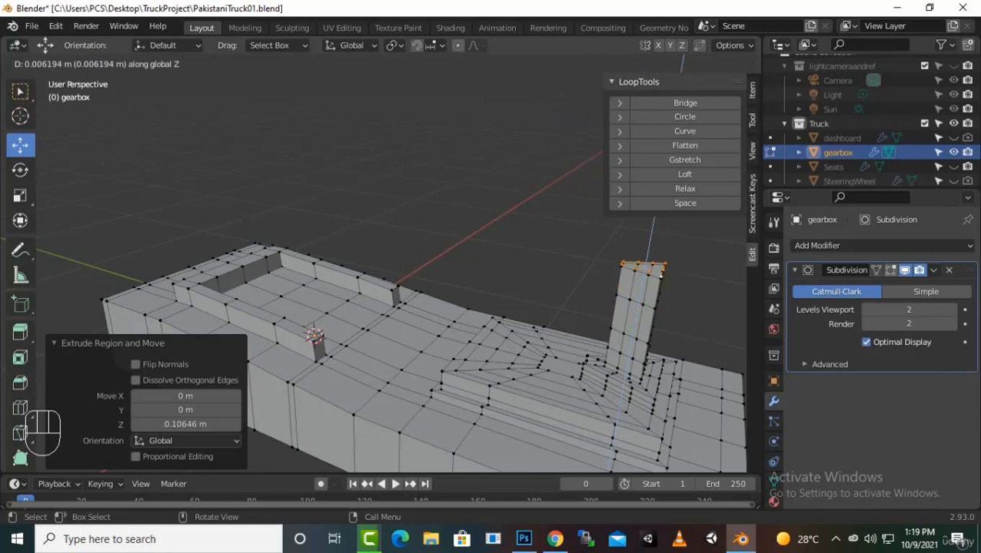
{"action": "left_click", "coordinate": [661, 273]}
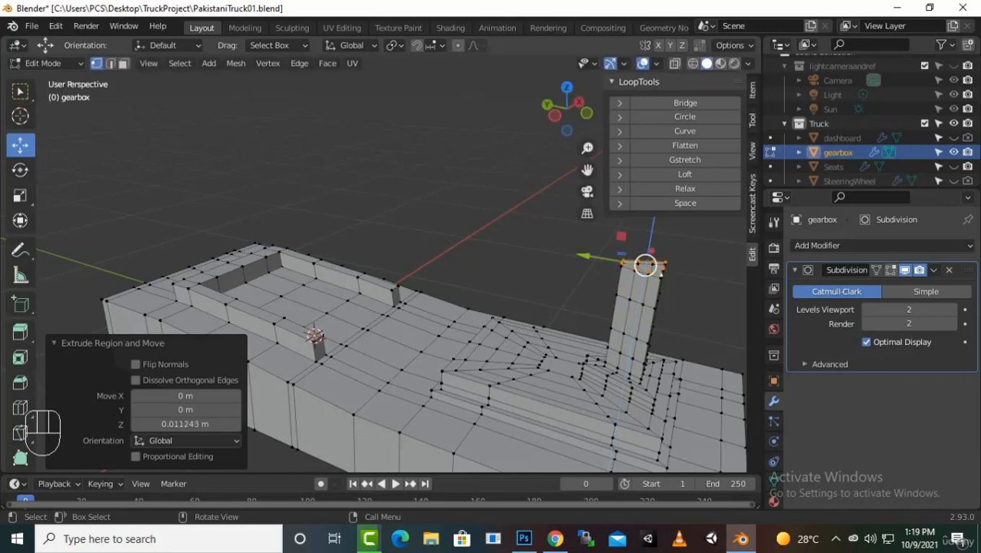
Flare the shaft's top border by scaling it to 1.462, extruding it up about 0.023 m and scaling the new border to 1.365.
{"action": "key", "text": "s"}
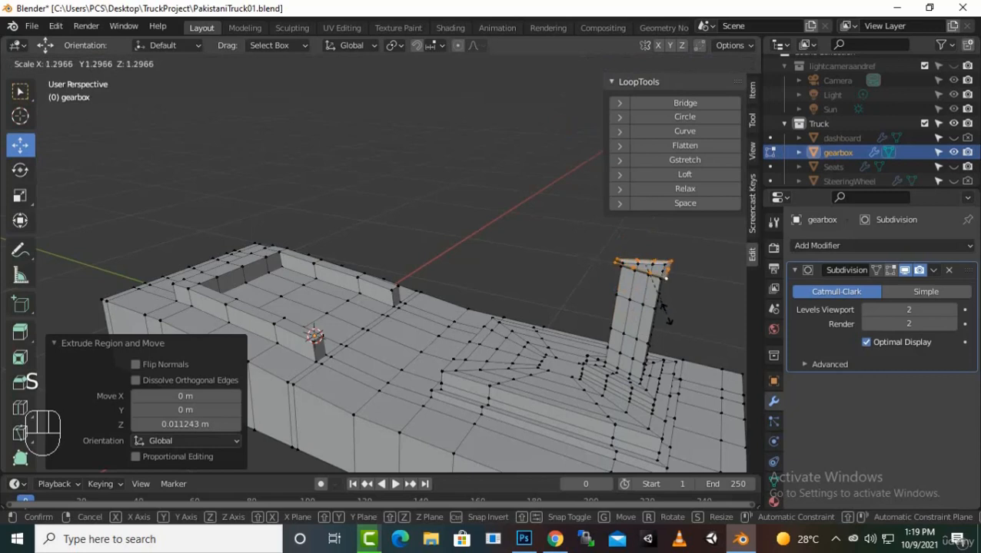
{"action": "left_click", "coordinate": [668, 280]}
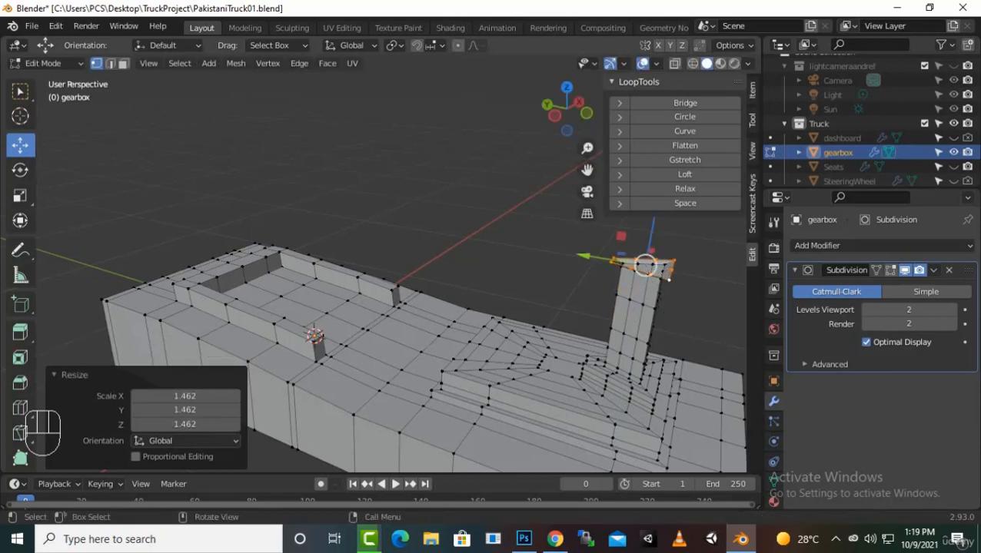
{"action": "key", "text": "e"}
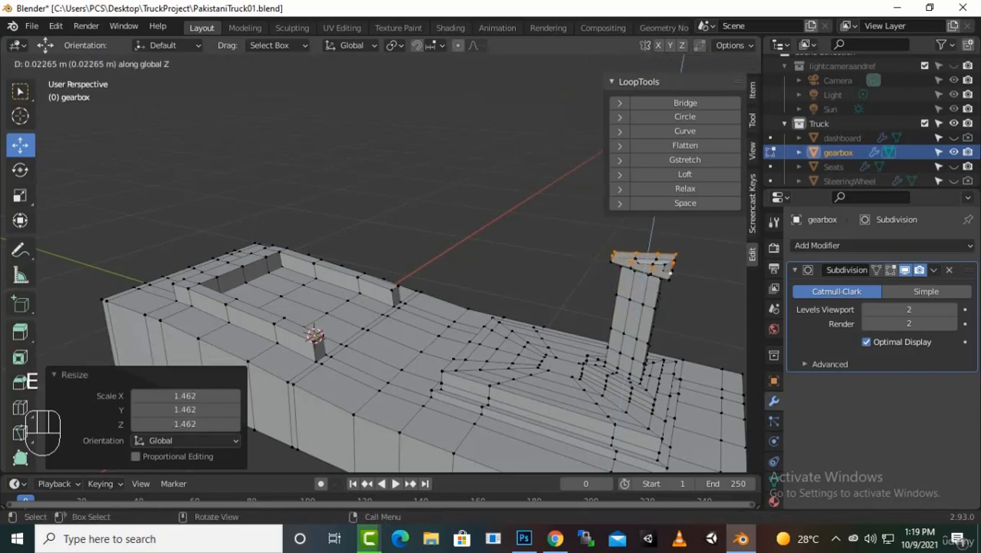
{"action": "left_click", "coordinate": [646, 260]}
{"action": "key", "text": "s"}
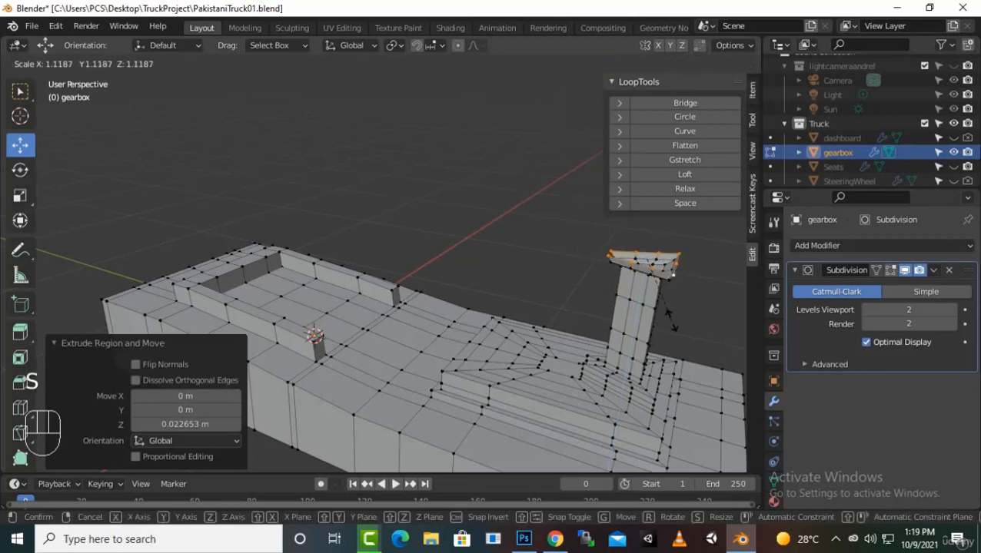
{"action": "left_click", "coordinate": [678, 336]}
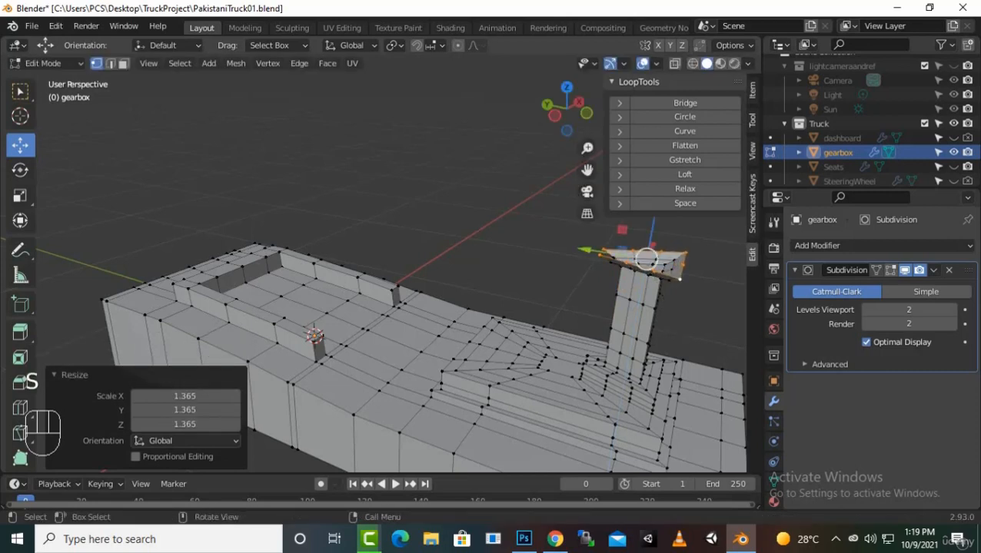
Extrude the flared border upward by about 0.018 m and 0.109 m to form the lever's head, and raise its top by about 0.013 m.
{"action": "key", "text": "e"}
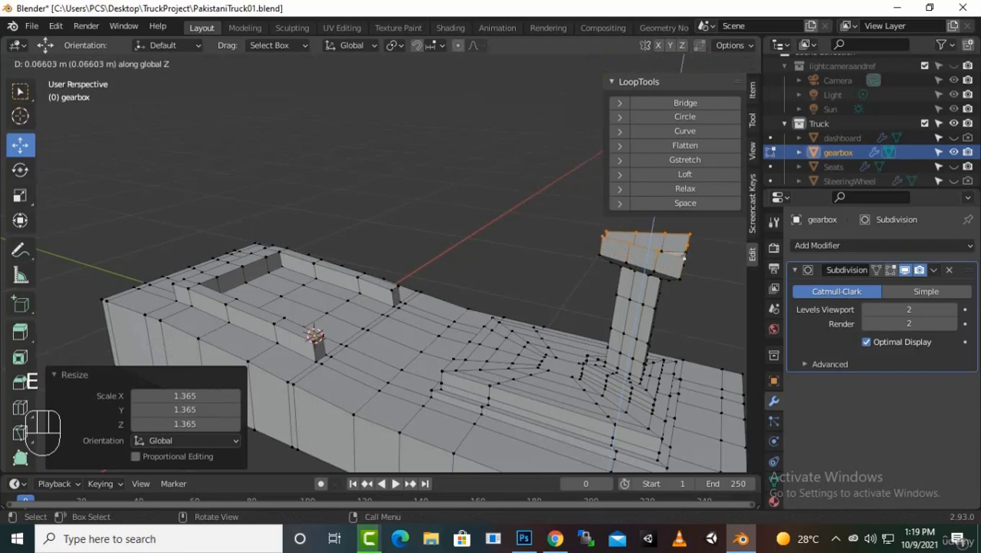
{"action": "left_click", "coordinate": [680, 273]}
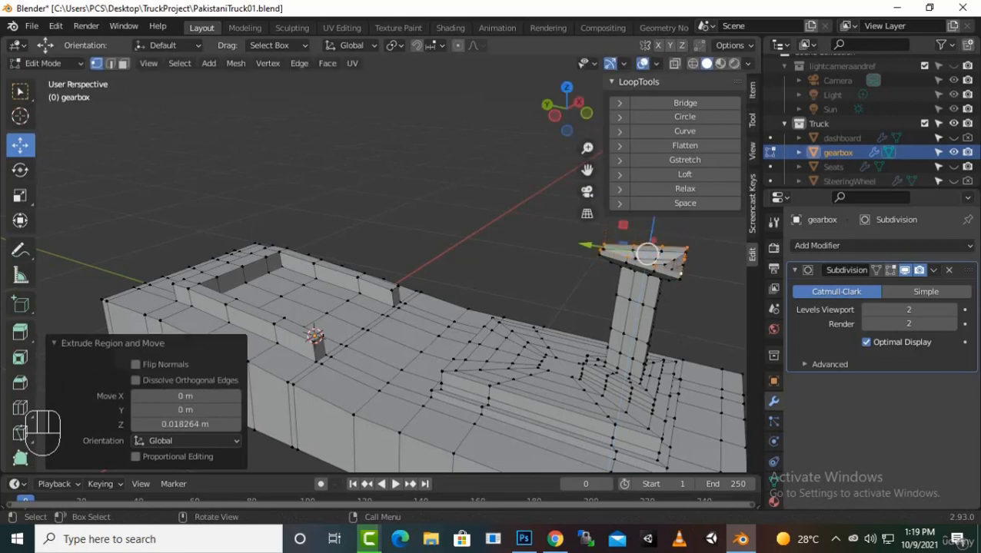
{"action": "key", "text": "e"}
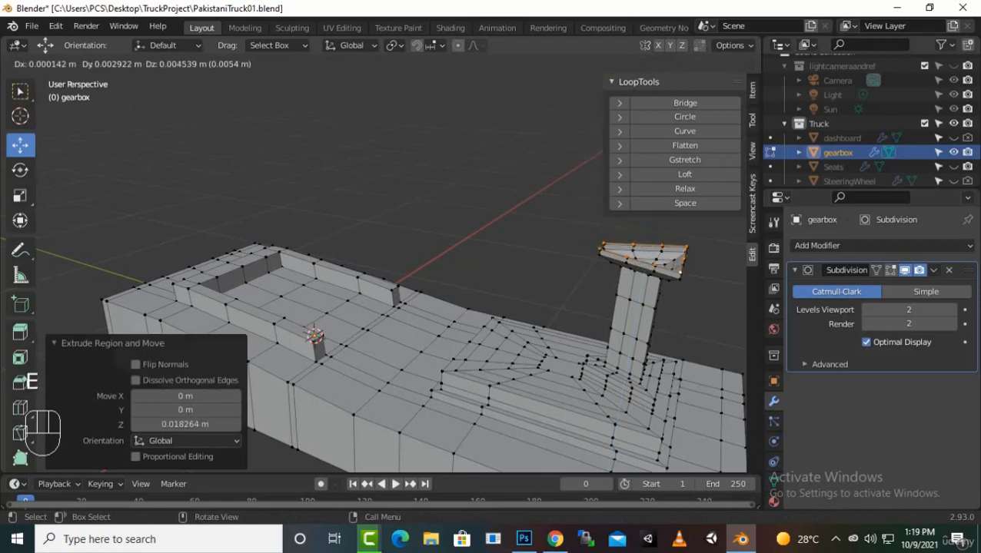
{"action": "key", "text": "z"}
{"action": "left_click", "coordinate": [653, 224]}
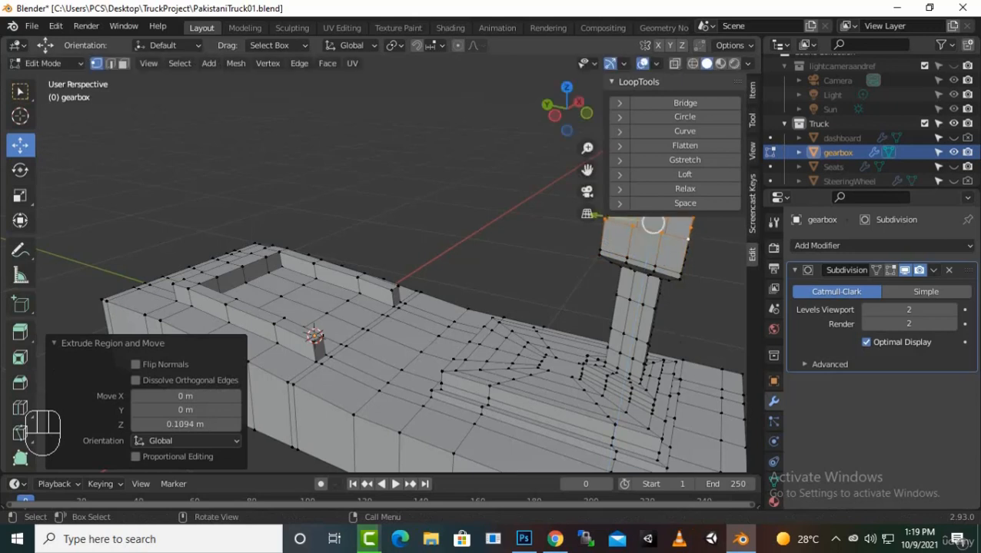
{"action": "middle_click_drag", "start_coordinate": [654, 223], "coordinate": [594, 230]}
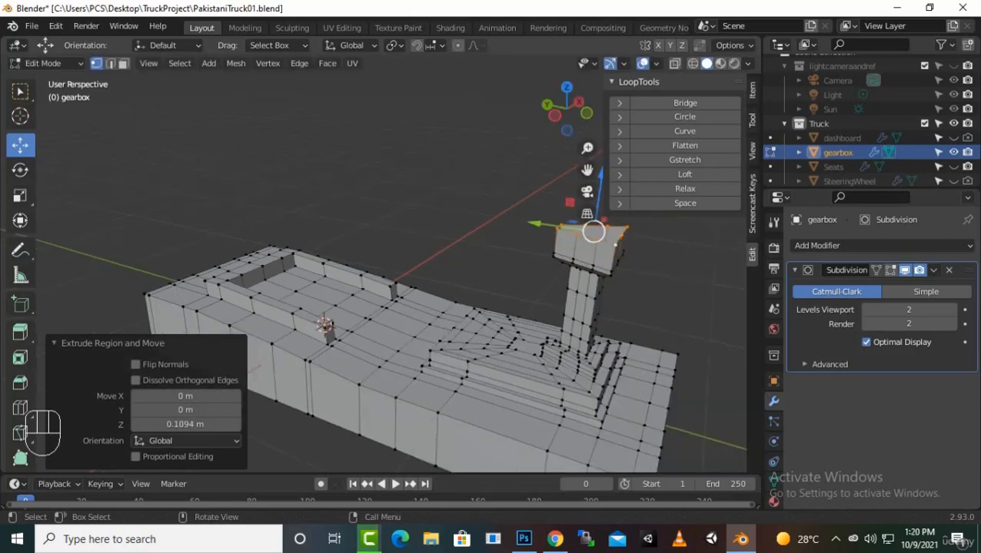
{"action": "left_click_drag", "start_coordinate": [594, 231], "coordinate": [594, 228]}
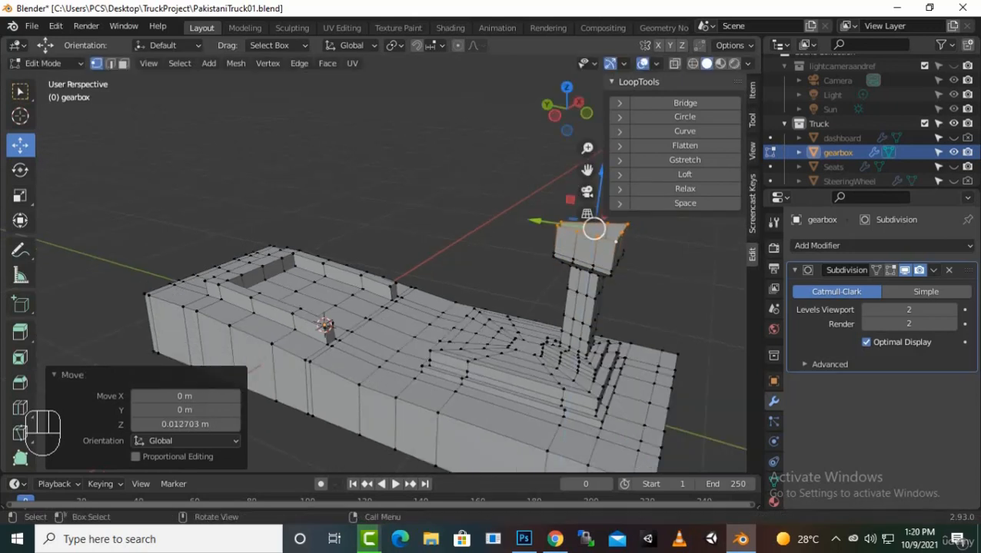
Extrude the lever head's top border up about 0.009 m, and extrude it inward at a scale of 0.737.
{"action": "key", "text": "e"}
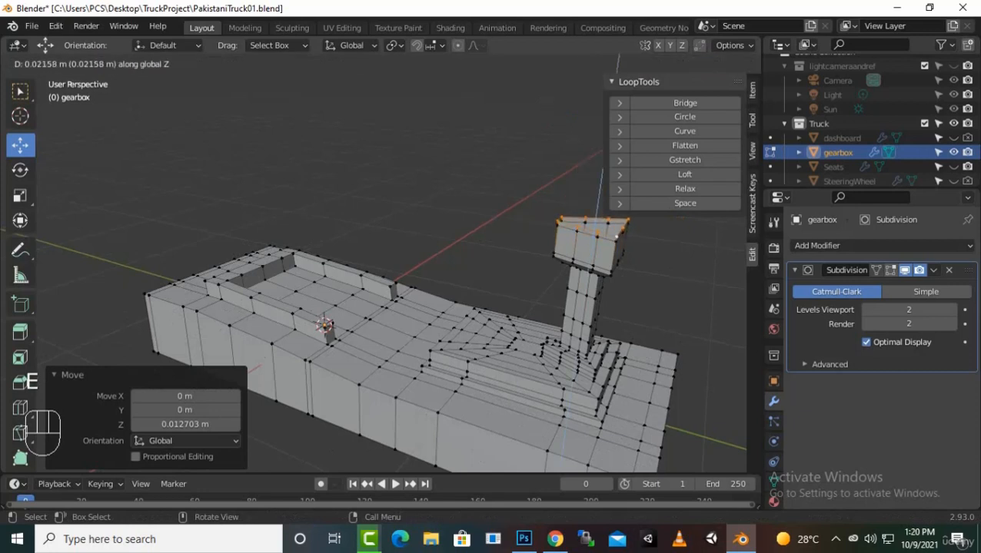
{"action": "left_click", "coordinate": [594, 231]}
{"action": "key", "text": "e"}
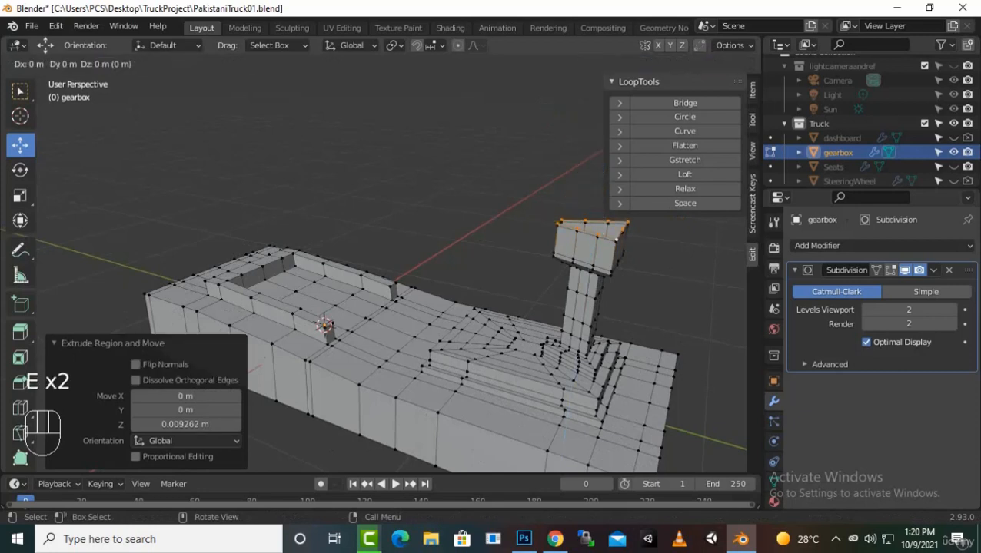
{"action": "key", "text": "s"}
{"action": "left_click", "coordinate": [591, 221]}
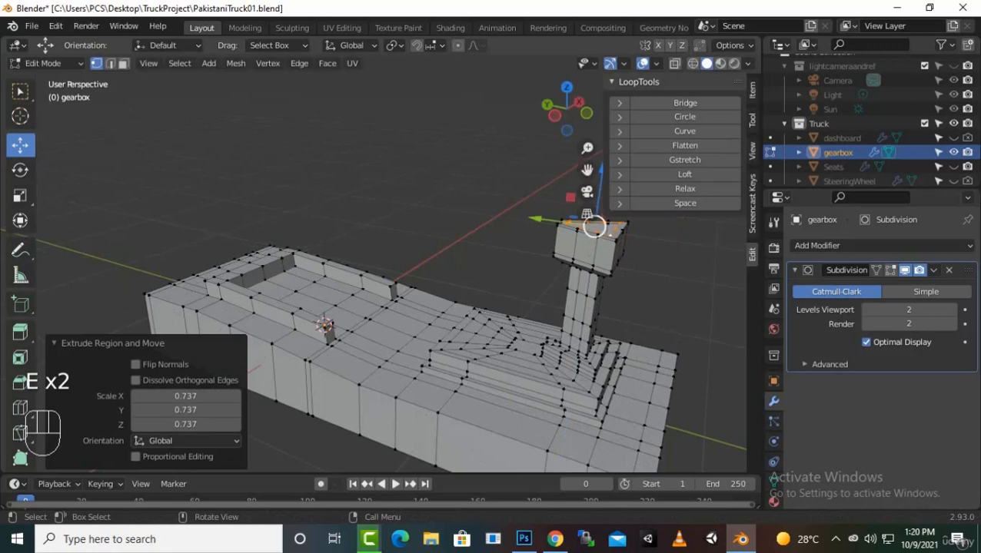
Extrude the head's top border inward again at a scale of 0.845 and fill the remaining opening with a face.
{"action": "key", "text": "e"}
{"action": "key", "text": "s"}
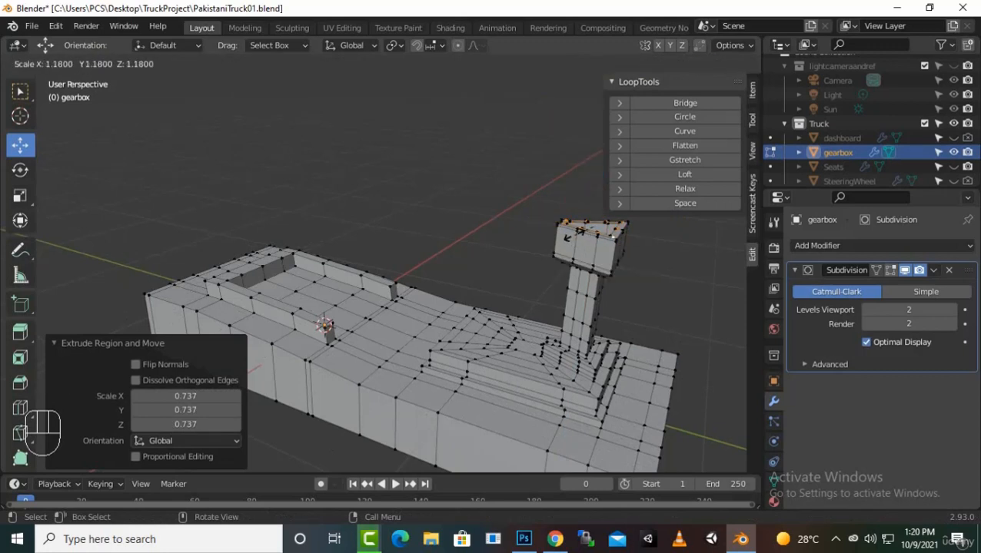
{"action": "left_click", "coordinate": [585, 247]}
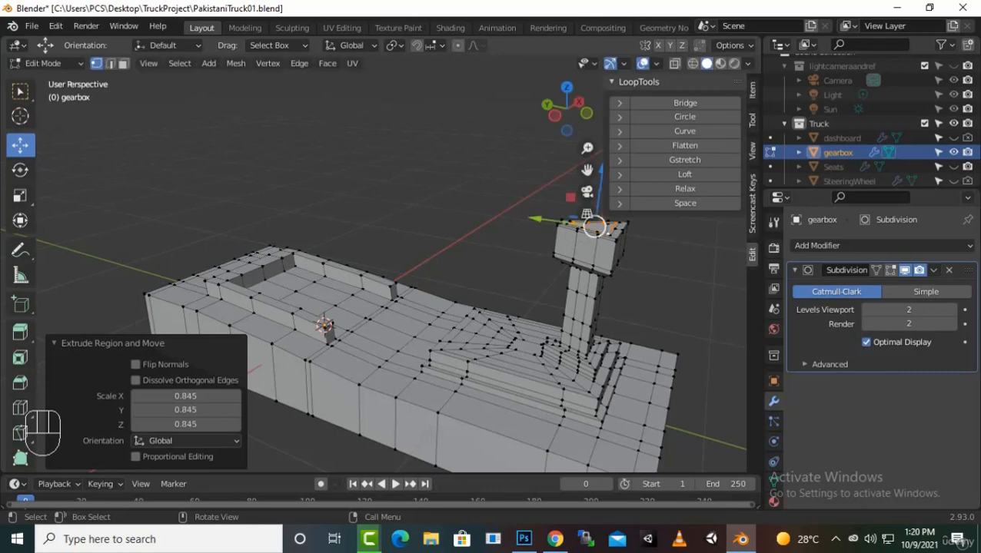
{"action": "key", "text": "f"}
Preview the gearbox with subdivision smoothing and examine the lever's head and shaft from several sides.
{"action": "left_click", "coordinate": [890, 270]}
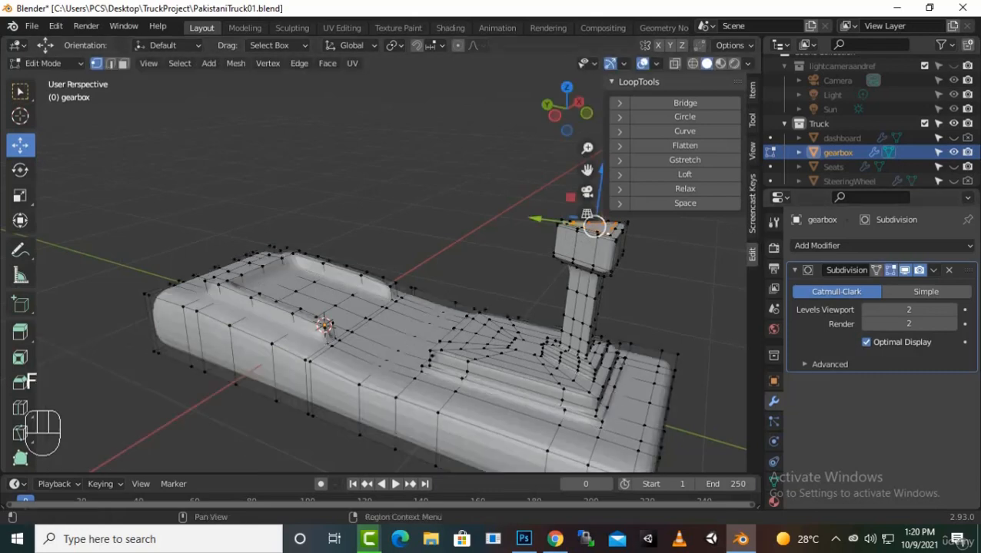
{"action": "scroll", "coordinate": [442, 318], "scroll_direction": "down", "scroll_amount": 1}
{"action": "key", "text": "Tab"}
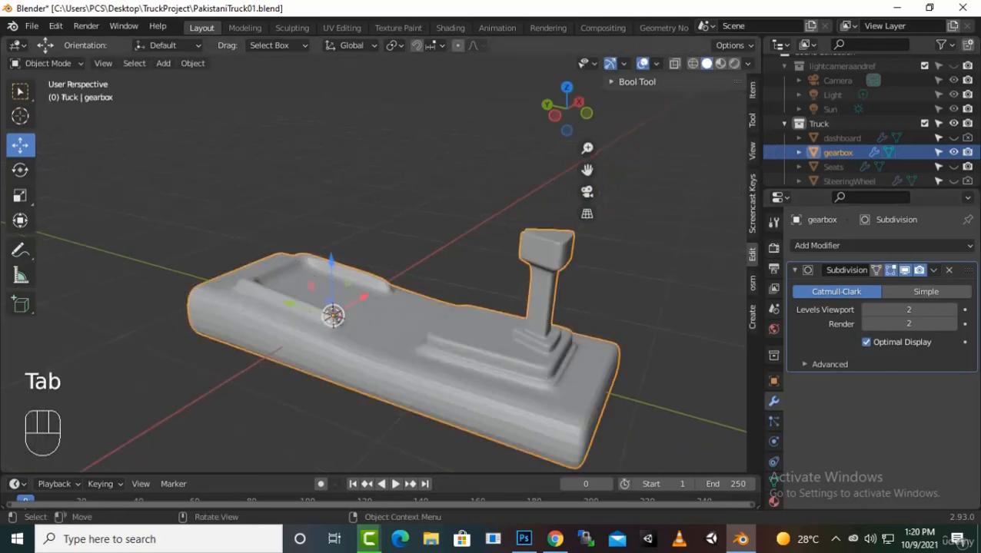
{"action": "middle_click_drag", "start_coordinate": [431, 296], "coordinate": [265, 279]}
{"action": "scroll", "coordinate": [373, 319], "scroll_direction": "up", "scroll_amount": 2}
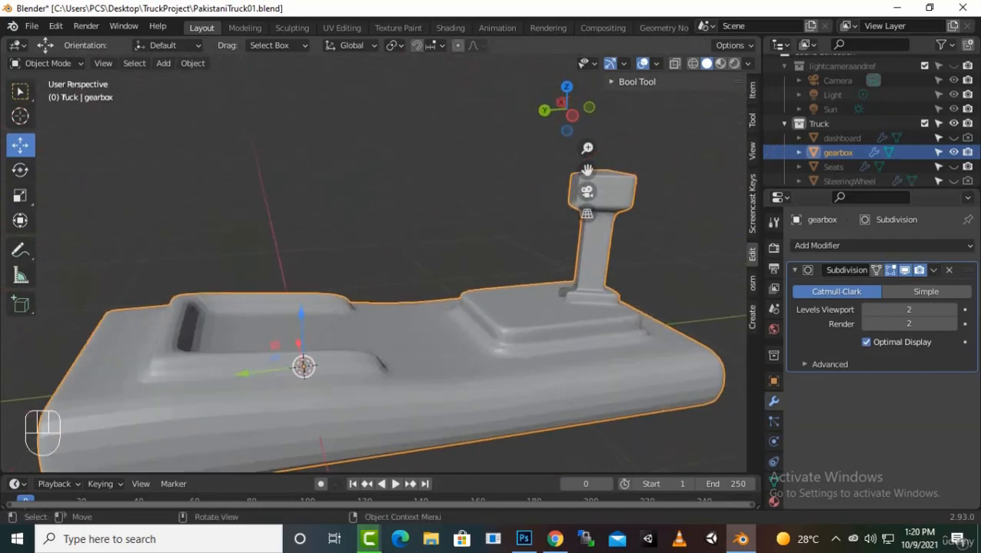
{"action": "left_click_drag", "start_coordinate": [586, 169], "coordinate": [365, 262]}
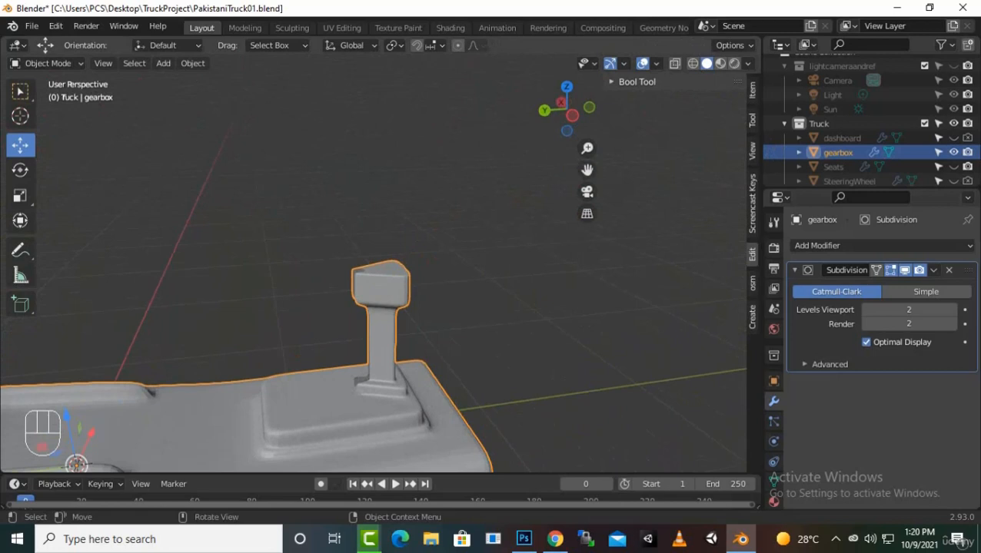
{"action": "middle_click_drag", "start_coordinate": [365, 261], "coordinate": [513, 261]}
{"action": "scroll", "coordinate": [372, 266], "scroll_direction": "up", "scroll_amount": 3}
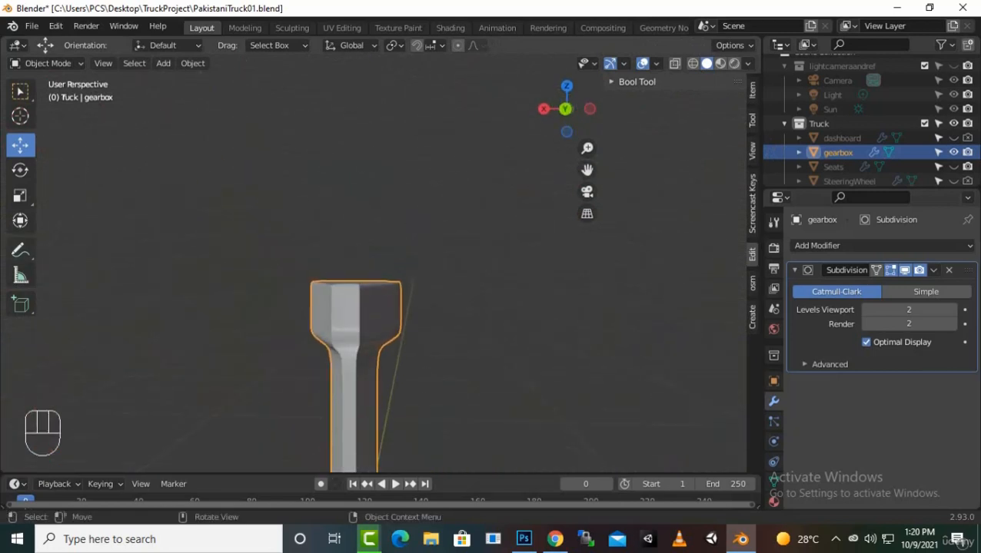
{"action": "middle_click_drag", "start_coordinate": [373, 265], "coordinate": [425, 247]}
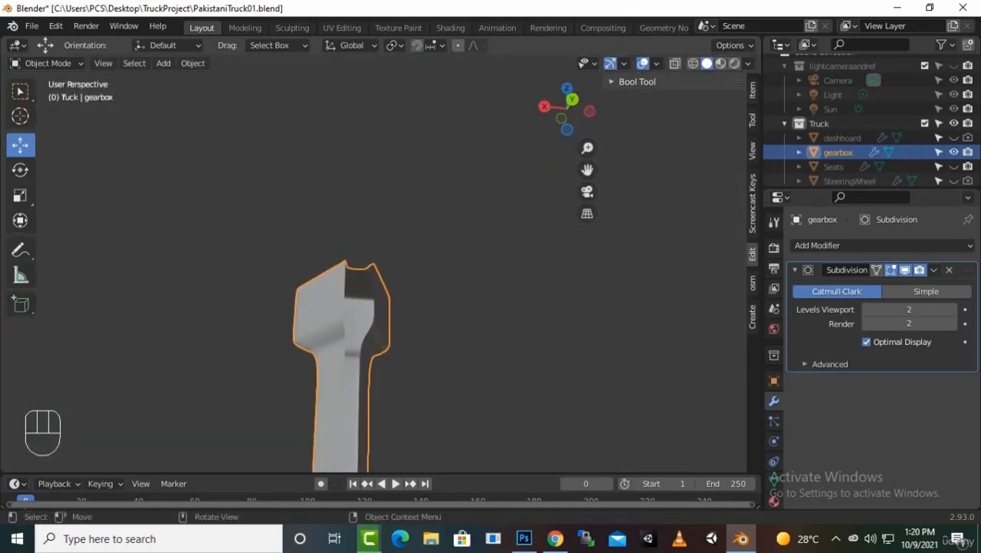
{"action": "scroll", "coordinate": [373, 265], "scroll_direction": "down", "scroll_amount": 3}
{"action": "middle_click_drag", "start_coordinate": [373, 265], "coordinate": [392, 346]}
{"action": "scroll", "coordinate": [372, 265], "scroll_direction": "up", "scroll_amount": 2}
{"action": "middle_click_drag", "start_coordinate": [388, 242], "coordinate": [371, 261]}
{"action": "scroll", "coordinate": [373, 265], "scroll_direction": "down", "scroll_amount": 2}
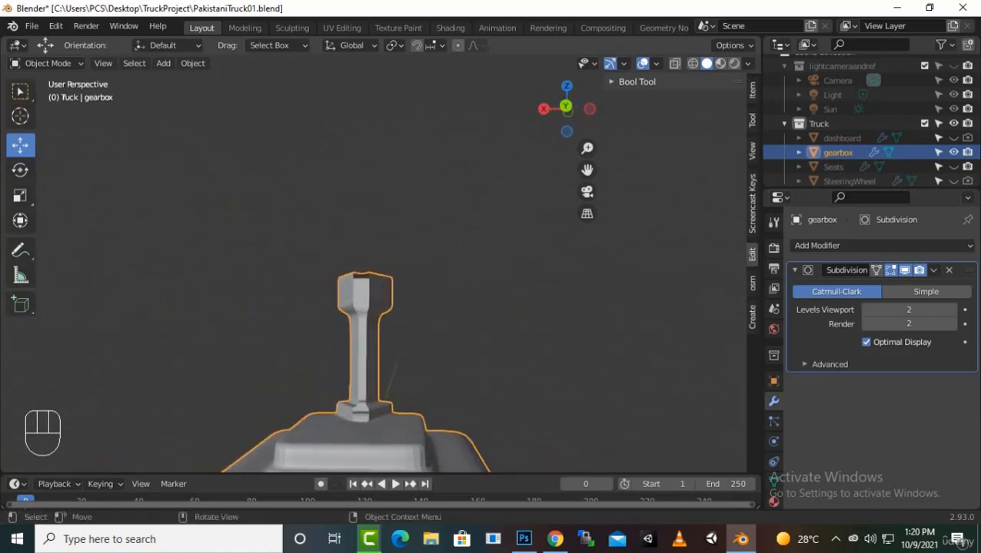
Try to close the vertical gap along the lever's corner by filling its border edge loop with a face, and preview it smoothed.
{"action": "key", "text": "Tab"}
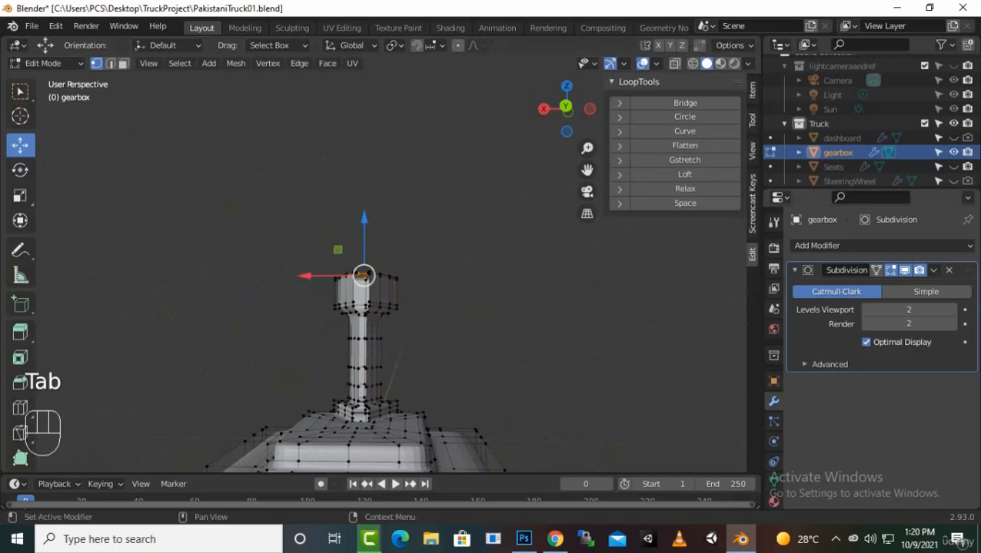
{"action": "scroll", "coordinate": [361, 307], "scroll_direction": "up", "scroll_amount": 3}
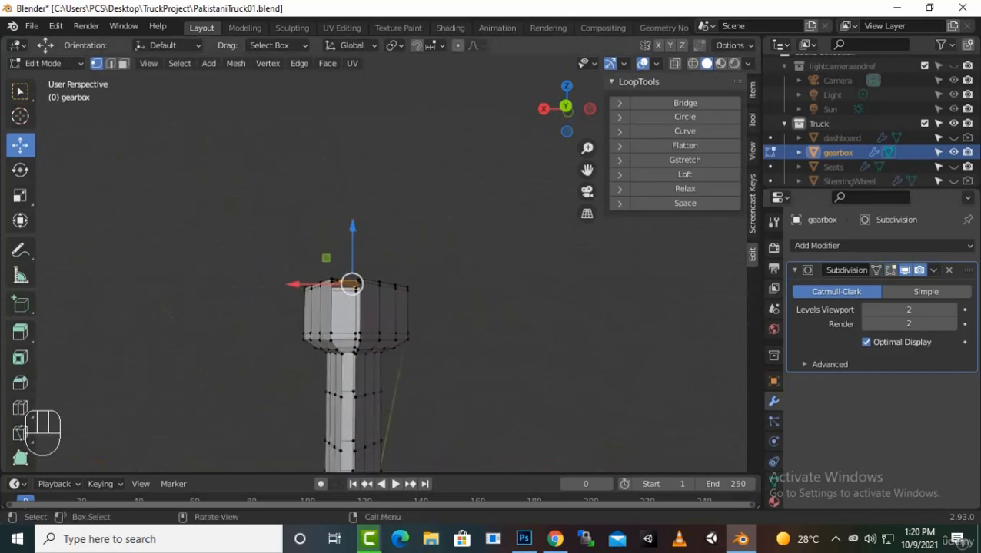
{"action": "left_click_drag", "start_coordinate": [588, 170], "coordinate": [587, 4]}
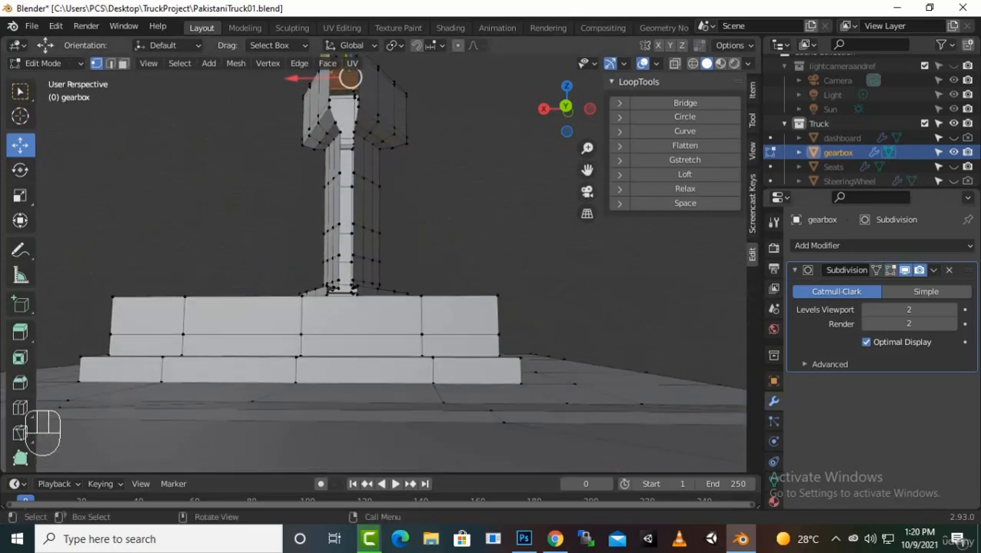
{"action": "scroll", "coordinate": [391, 263], "scroll_direction": "up", "scroll_amount": 4}
{"action": "middle_click_drag", "start_coordinate": [390, 263], "coordinate": [421, 288]}
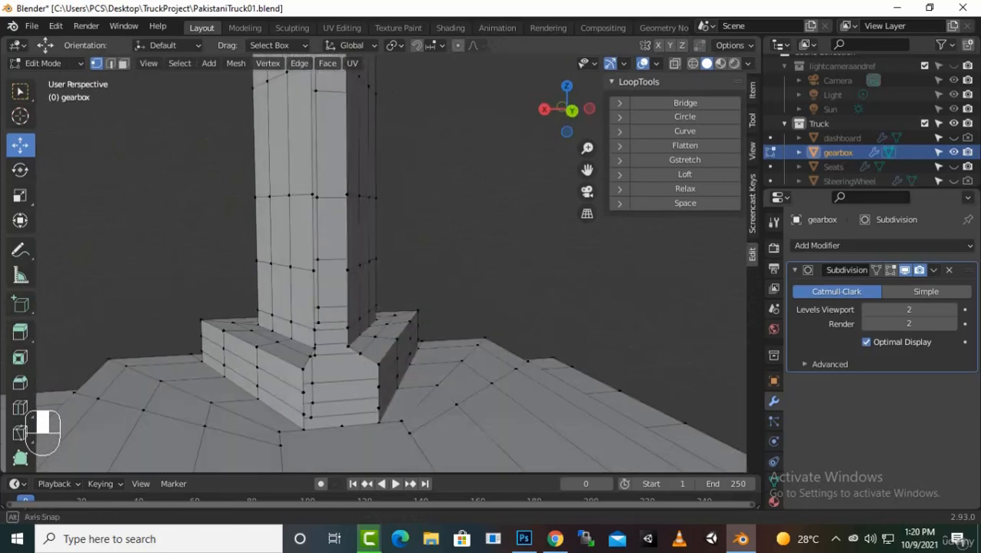
{"action": "left_click_drag", "start_coordinate": [578, 109], "coordinate": [581, 109]}
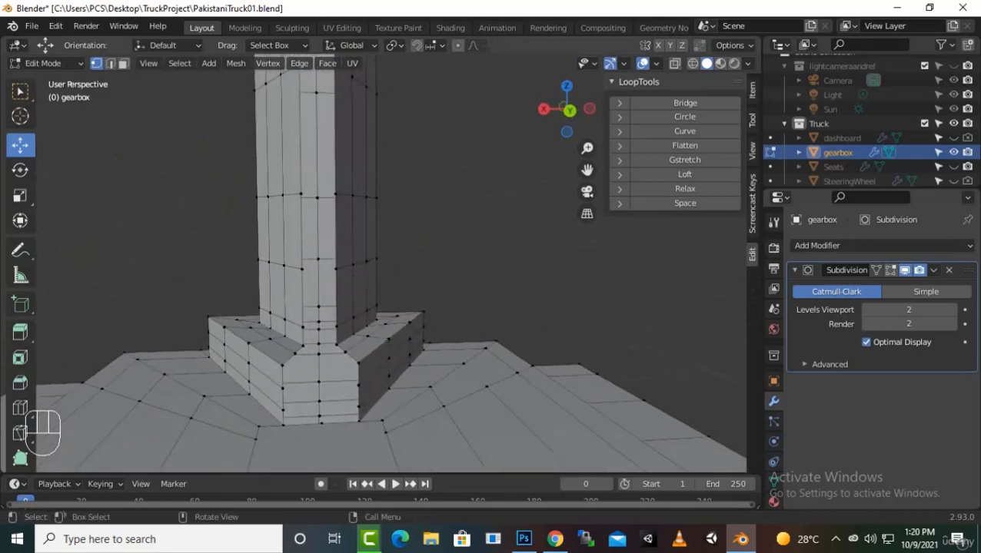
{"action": "left_click", "coordinate": [110, 63]}
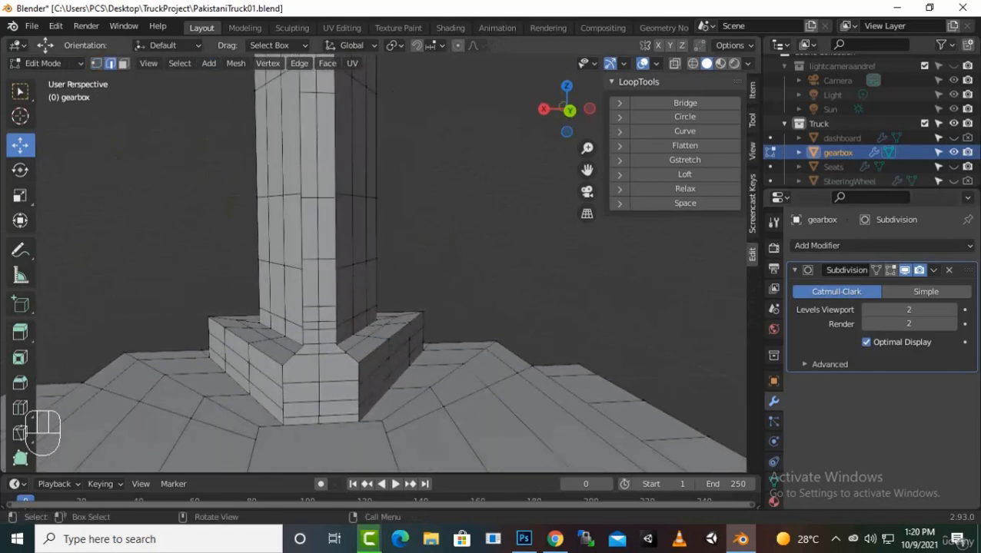
{"action": "left_click", "coordinate": [336, 298]}
{"action": "left_click", "coordinate": [336, 284], "text": "alt"}
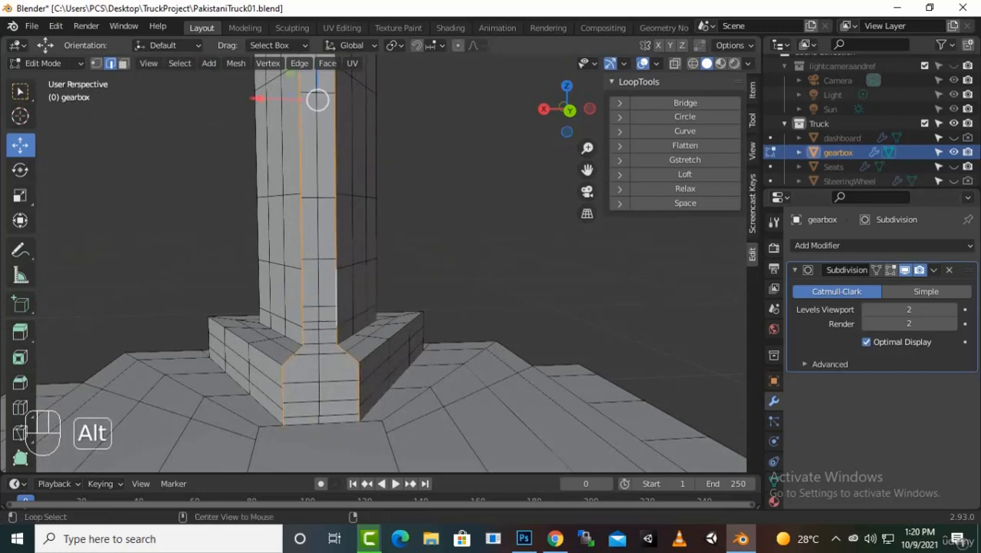
{"action": "scroll", "coordinate": [390, 261], "scroll_direction": "down", "scroll_amount": 4}
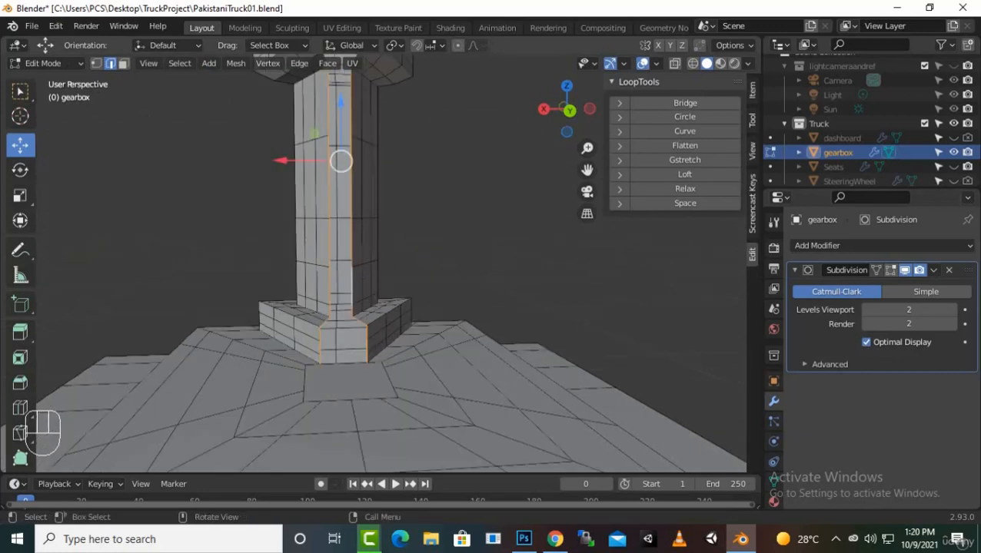
{"action": "key", "text": "f"}
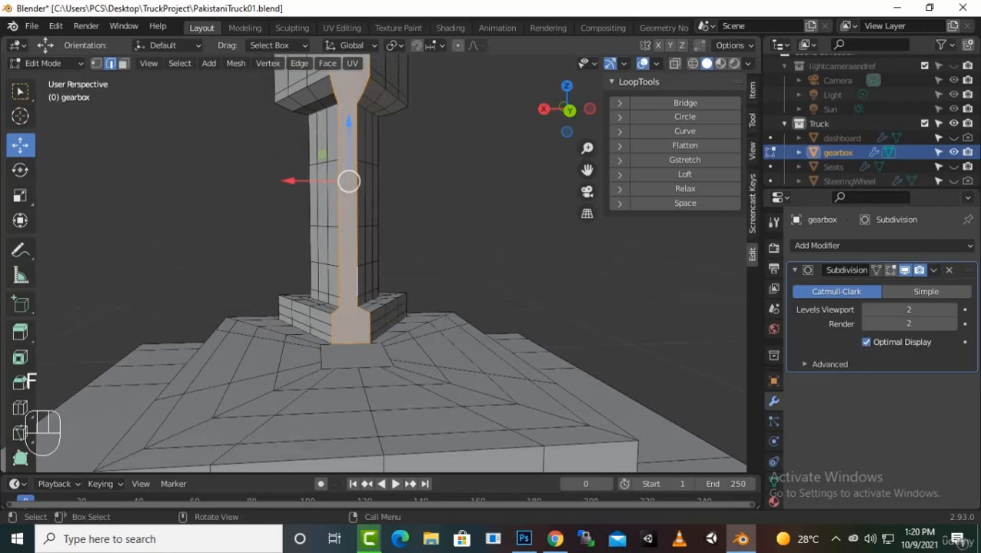
{"action": "key", "text": "Tab"}
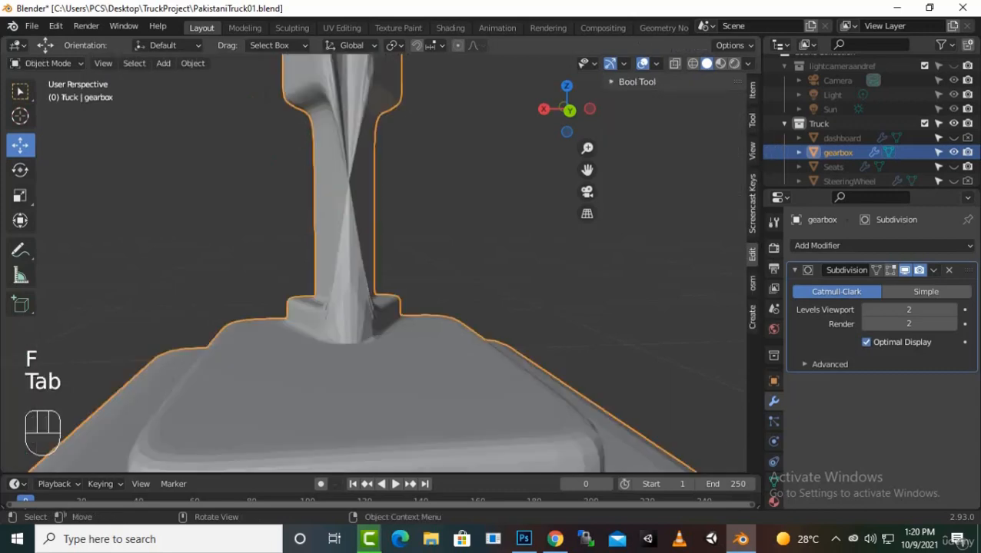
{"action": "middle_click_drag", "start_coordinate": [368, 269], "coordinate": [399, 254]}
Undo the gap fill and the lever's head, shaft and base extrusions, back to the open triangular hole in the raised block.
{"action": "key", "text": "ctrl"}
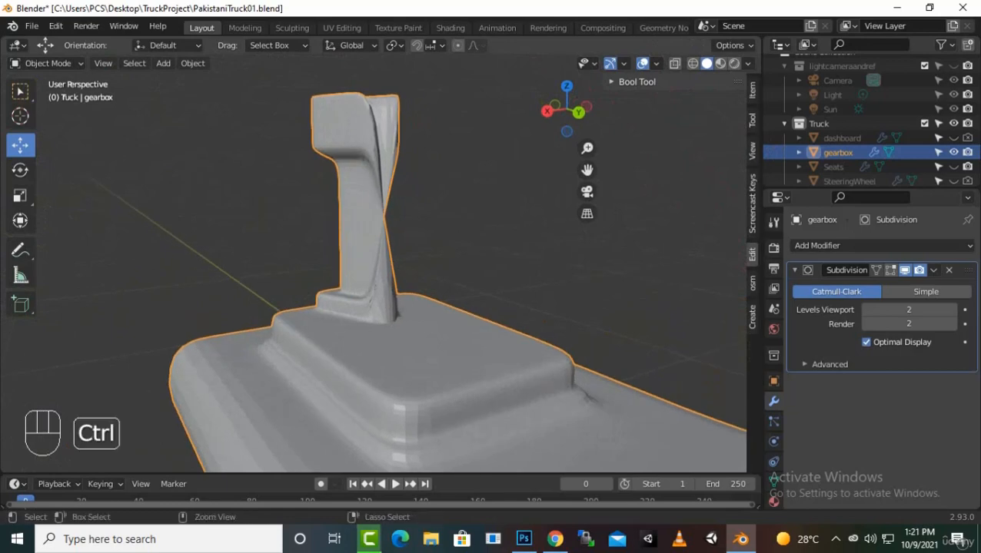
{"action": "key", "text": "ctrl+z"}
{"action": "key", "text": "ctrl+z"}
{"action": "key", "text": "ctrl+z"}
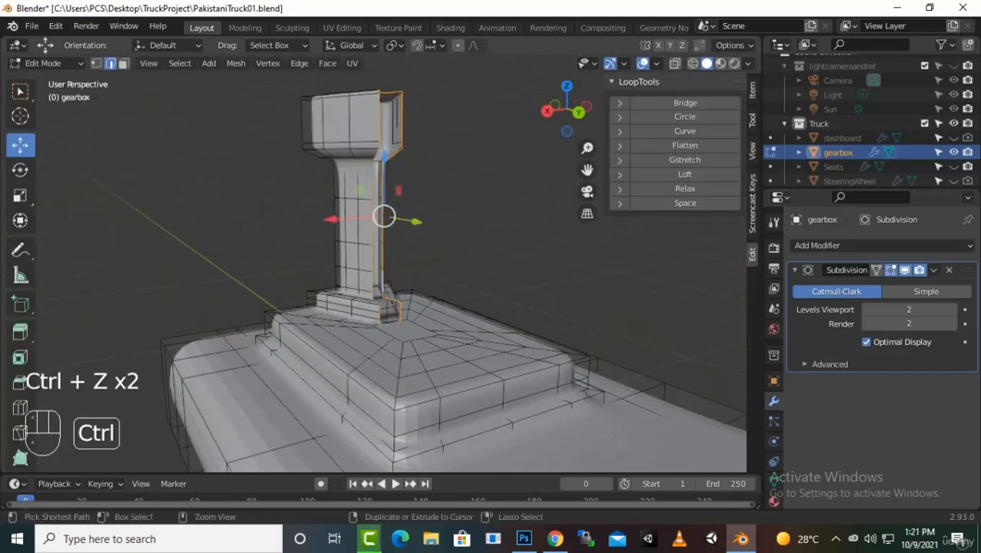
{"action": "key", "text": "ctrl+z"}
{"action": "key", "text": "ctrl+z"}
{"action": "key", "text": "ctrl+z"}
{"action": "key", "text": "ctrl+z"}
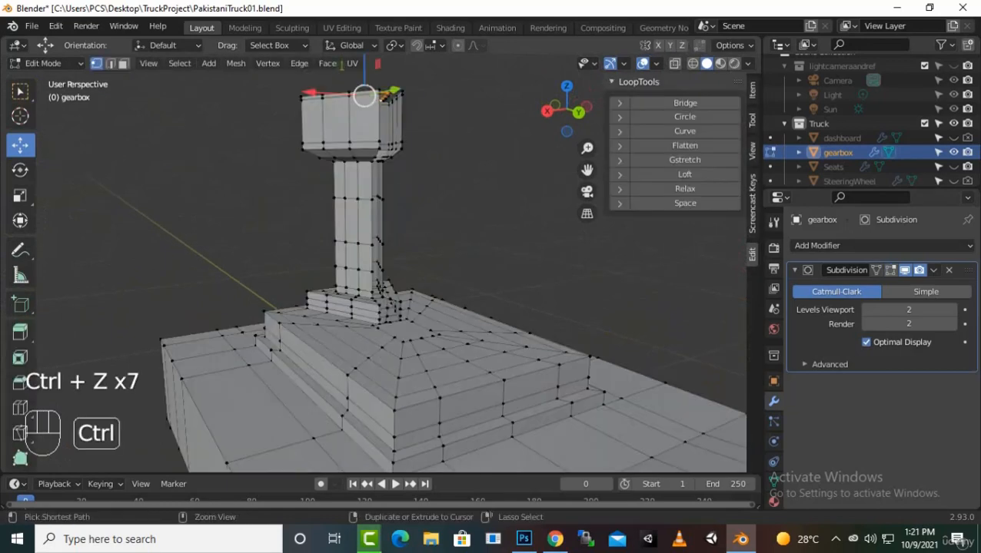
{"action": "key", "text": "ctrl+z"}
{"action": "key", "text": "ctrl+z"}
{"action": "key", "text": "ctrl+z"}
{"action": "key", "text": "ctrl+z"}
{"action": "key", "text": "ctrl+z"}
{"action": "key", "text": "ctrl+z"}
{"action": "key", "text": "ctrl+z"}
{"action": "key", "text": "ctrl+z"}
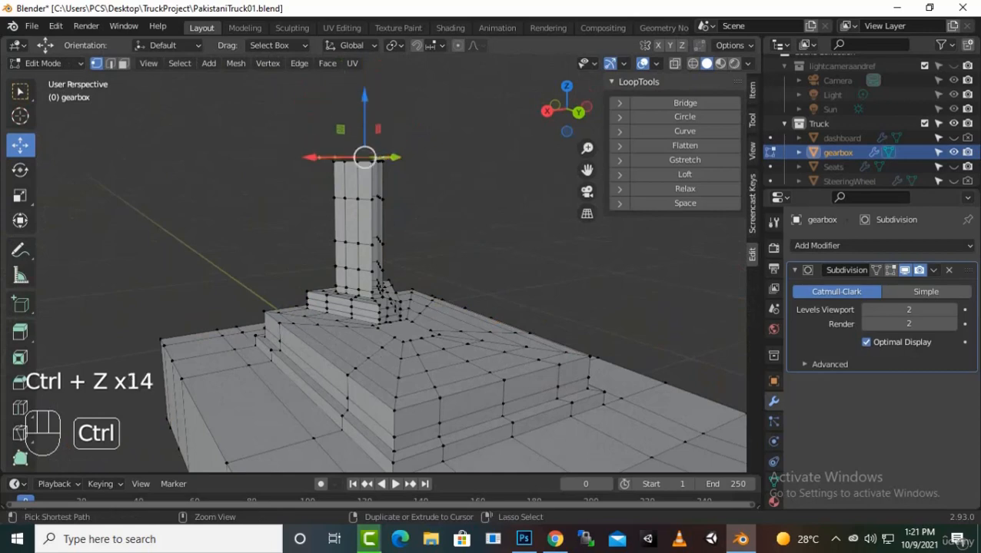
{"action": "key", "text": "ctrl+z"}
Select the whole border of the triangular hole and extrude it upward in three segments of about 0.004 m, 0.007 m and 0.010 m.
{"action": "middle_click_drag", "start_coordinate": [397, 230], "coordinate": [397, 264]}
{"action": "scroll", "coordinate": [397, 264], "scroll_direction": "up", "scroll_amount": 4}
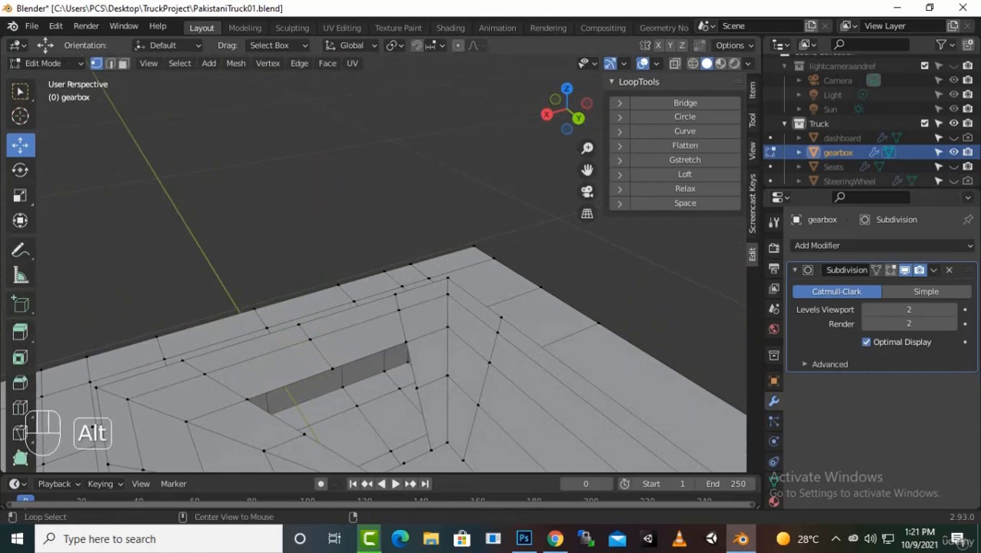
{"action": "left_click", "coordinate": [396, 346], "text": "alt"}
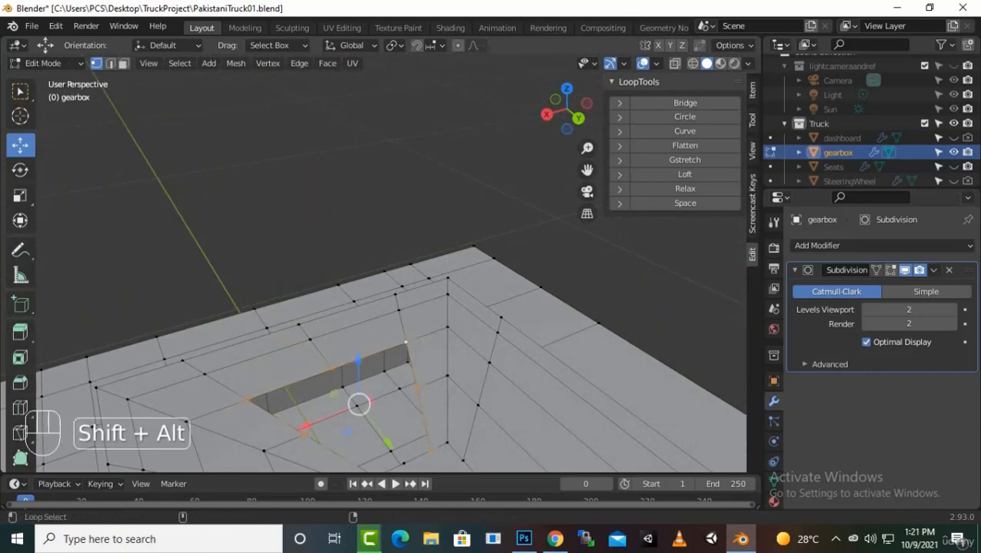
{"action": "left_click", "coordinate": [424, 450], "text": "alt+shift"}
{"action": "middle_click_drag", "start_coordinate": [424, 446], "coordinate": [451, 389]}
{"action": "key", "text": "e"}
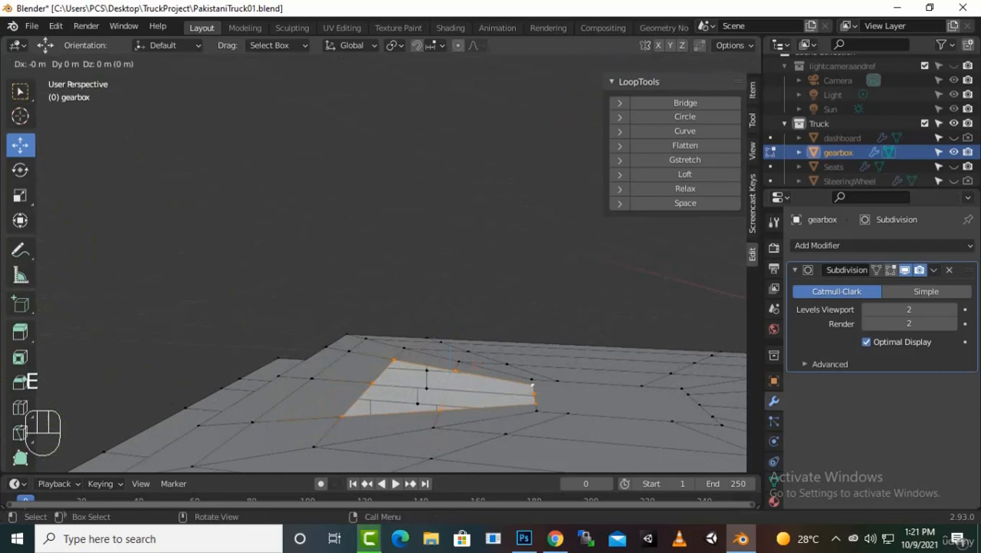
{"action": "left_click", "coordinate": [489, 378]}
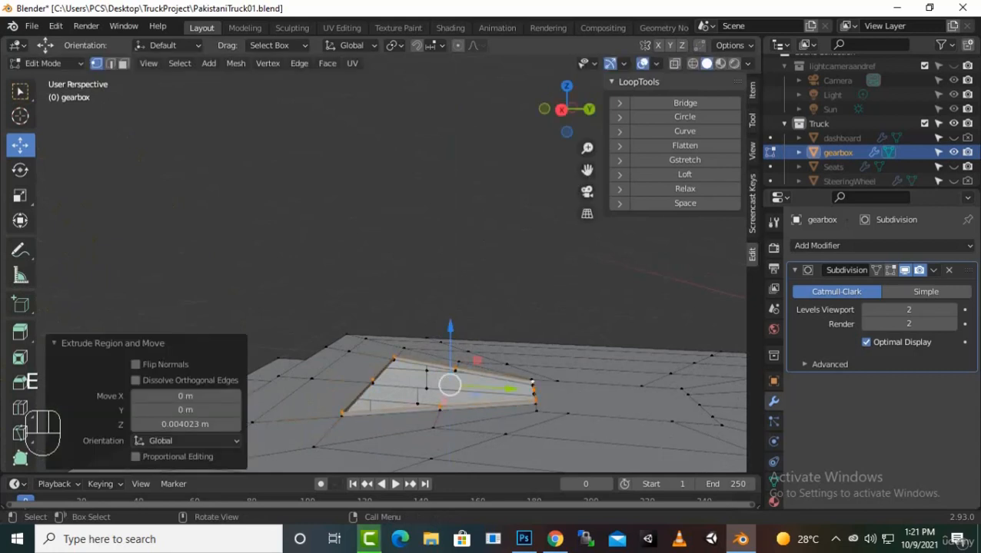
{"action": "key", "text": "e"}
{"action": "key", "text": "z"}
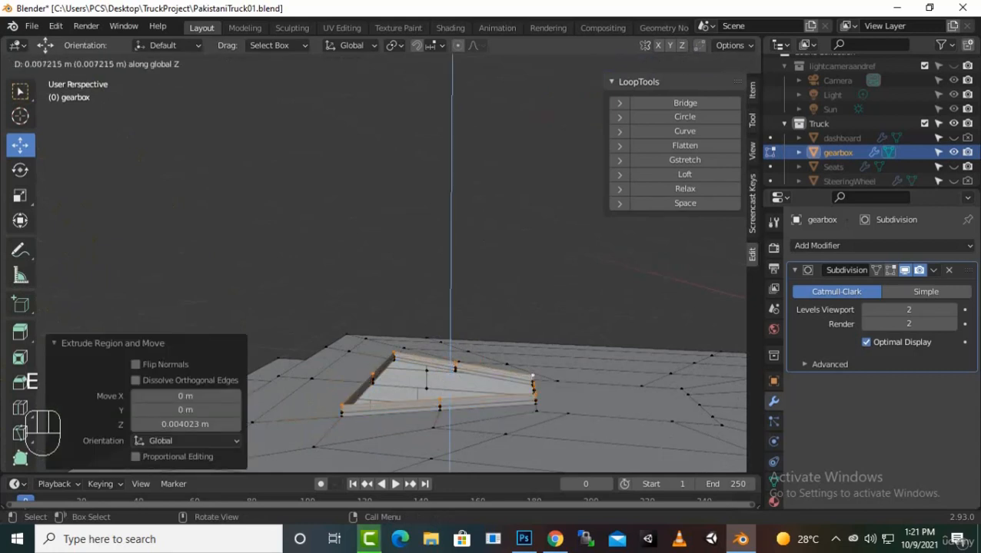
{"action": "left_click", "coordinate": [489, 371]}
{"action": "key", "text": "e"}
{"action": "key", "text": "z"}
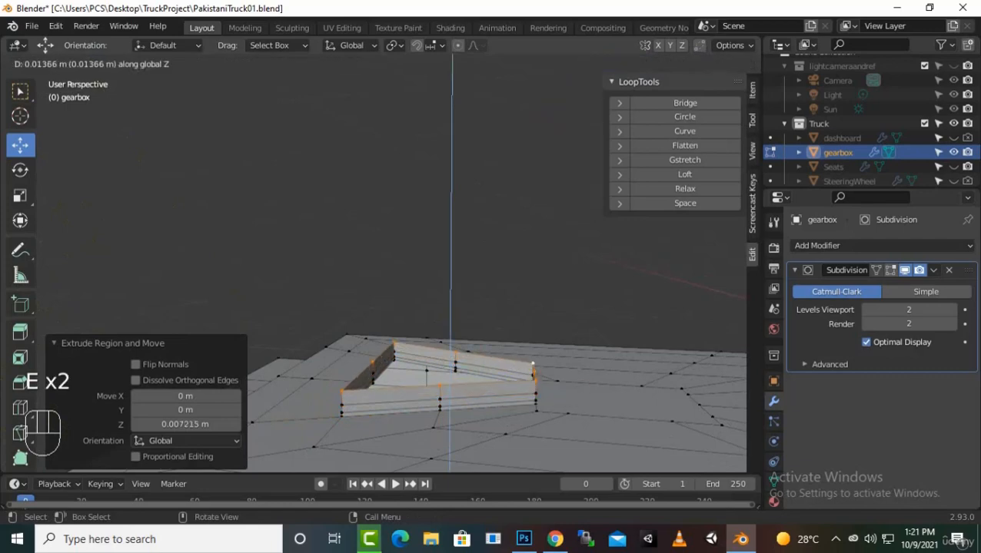
{"action": "left_click", "coordinate": [489, 360]}
Extrude the raised triangular border inward twice, scaling the new edge loops to about 0.736 and 0.741.
{"action": "scroll", "coordinate": [489, 361], "scroll_direction": "down", "scroll_amount": 4}
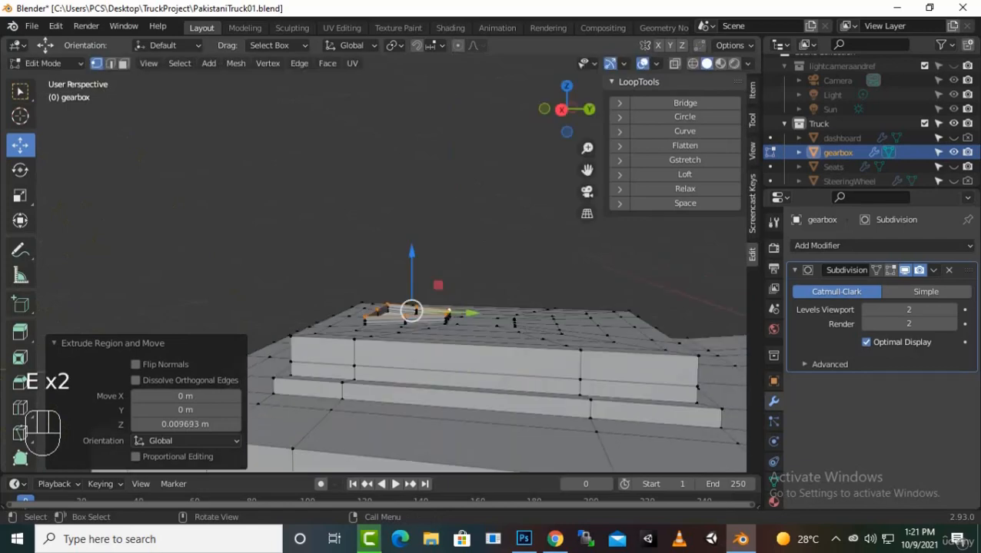
{"action": "middle_click_drag", "start_coordinate": [489, 360], "coordinate": [343, 405]}
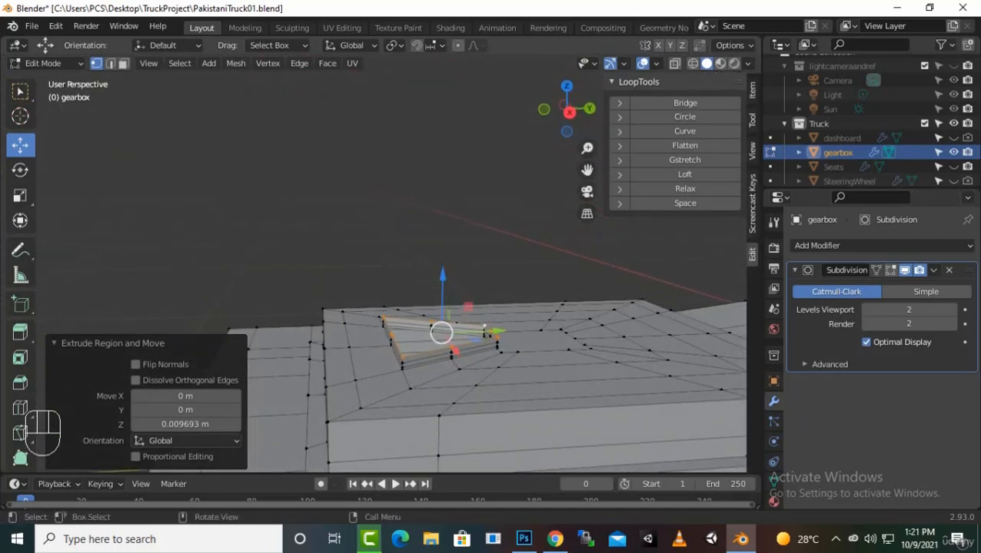
{"action": "key", "text": "e"}
{"action": "key", "text": "s"}
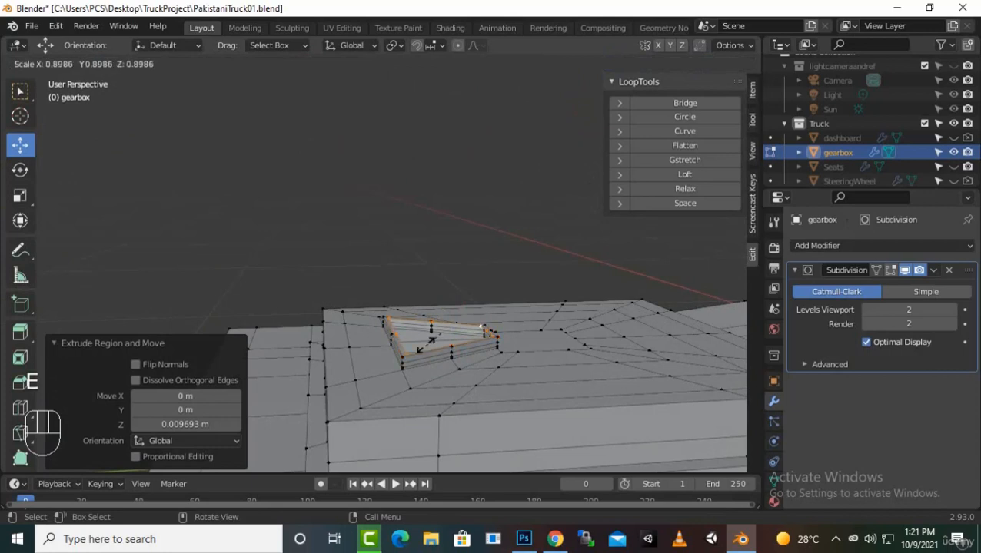
{"action": "key", "text": "Return"}
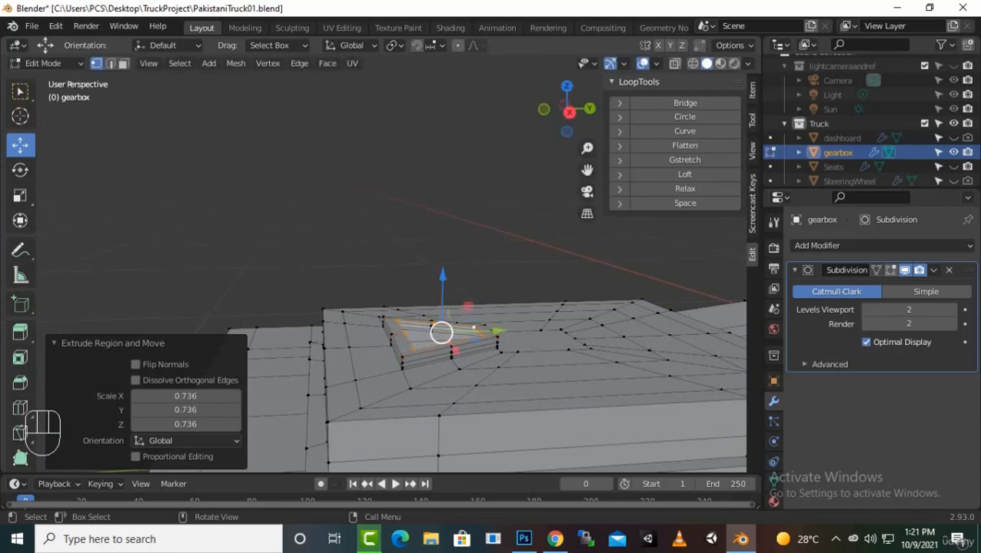
{"action": "key", "text": "e"}
{"action": "key", "text": "s"}
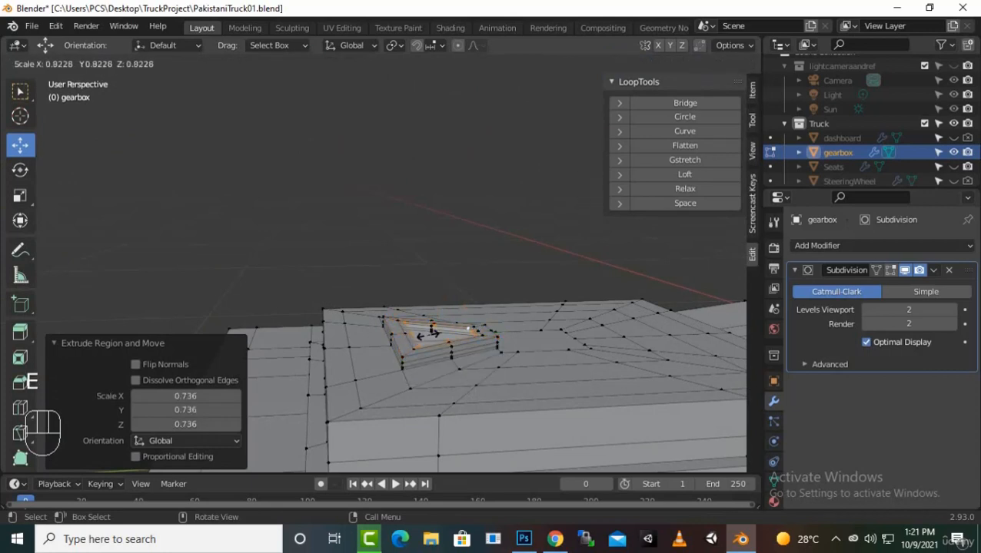
{"action": "key", "text": "Return"}
Extrude the inner triangular loop upward in three segments of about 0.008 m, 0.021 m and 0.053 m to start the lever shaft.
{"action": "key", "text": "e"}
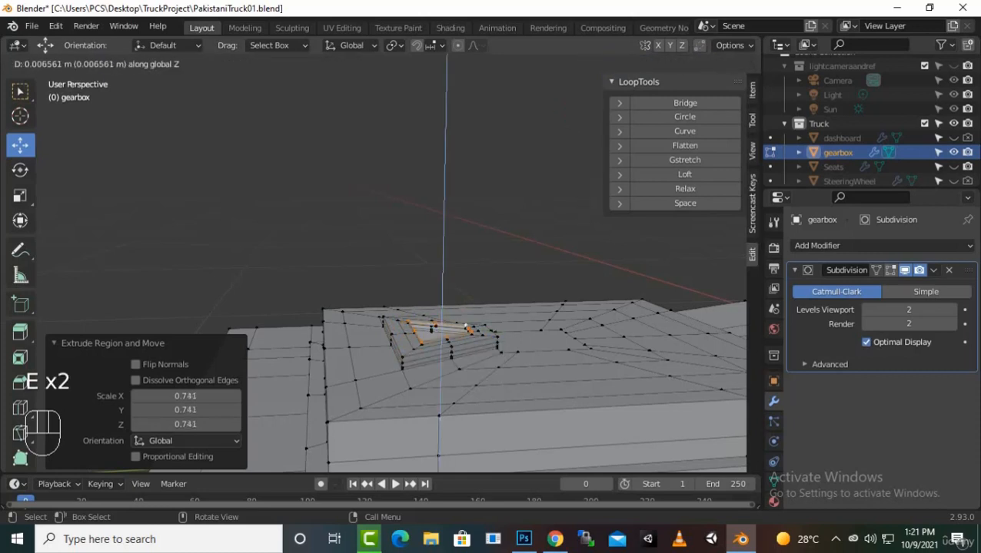
{"action": "left_click", "coordinate": [465, 325]}
{"action": "key", "text": "e"}
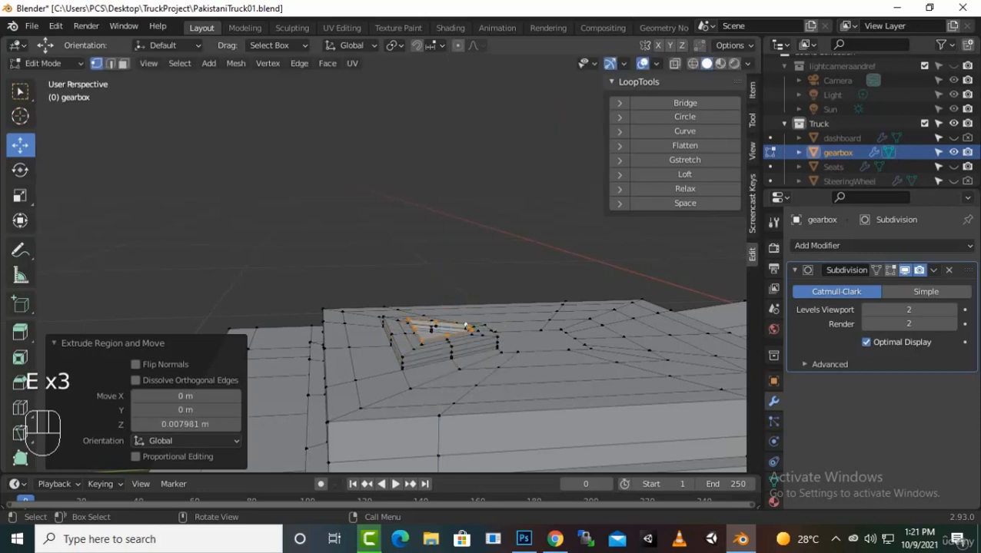
{"action": "left_click", "coordinate": [465, 315]}
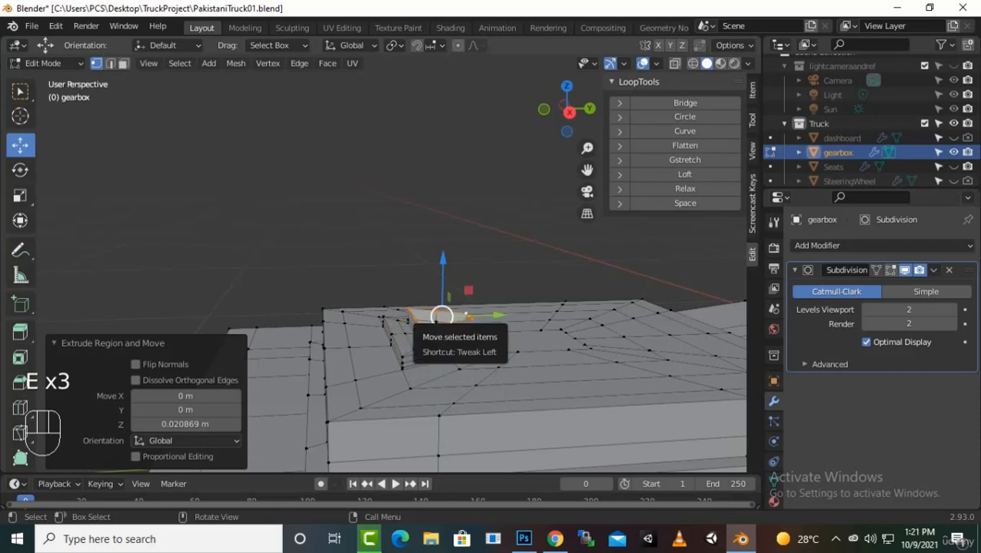
{"action": "key", "text": "e"}
{"action": "left_click", "coordinate": [465, 287]}
Extend the lever shaft upward by four more segments of about 0.062 m, 0.076 m, 0.027 m and 0.008 m.
{"action": "key", "text": "e"}
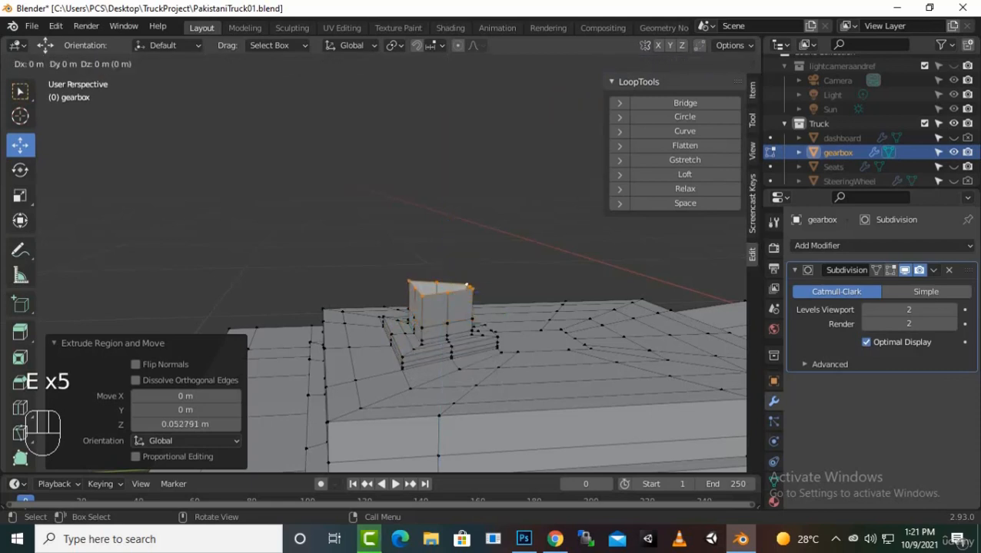
{"action": "left_click", "coordinate": [466, 253]}
{"action": "key", "text": "e"}
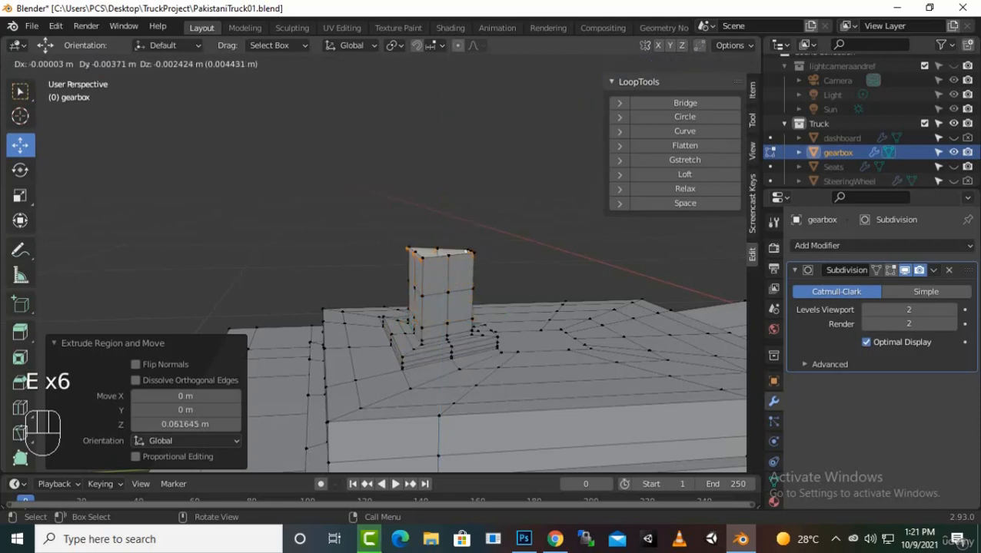
{"action": "left_click", "coordinate": [443, 208]}
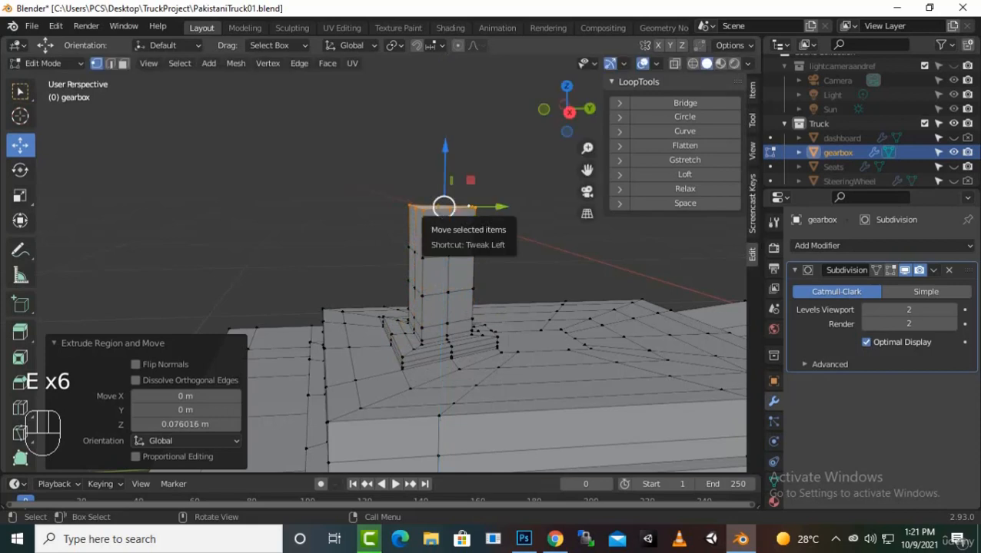
{"action": "key", "text": "e"}
{"action": "left_click", "coordinate": [444, 190]}
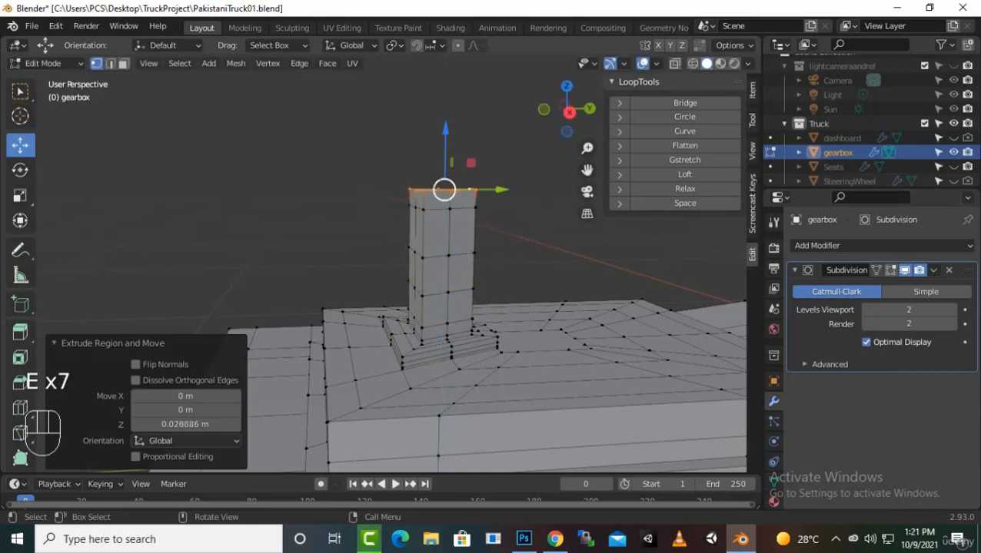
{"action": "key", "text": "e"}
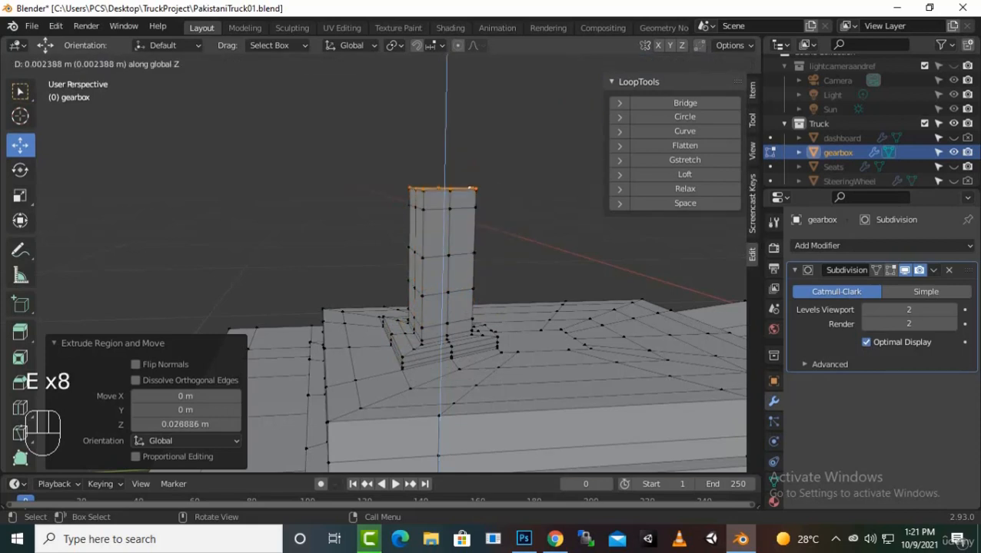
{"action": "left_click", "coordinate": [444, 184]}
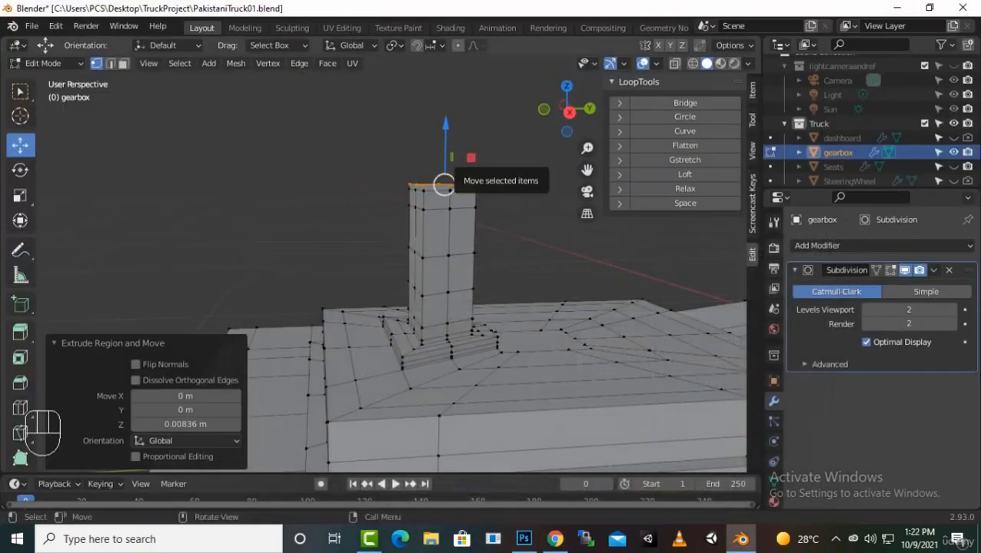
Flare the shaft's upper edge by scaling it about 1.234, extruding it up about 0.011 m and scaling it about 1.45.
{"action": "key", "text": "s"}
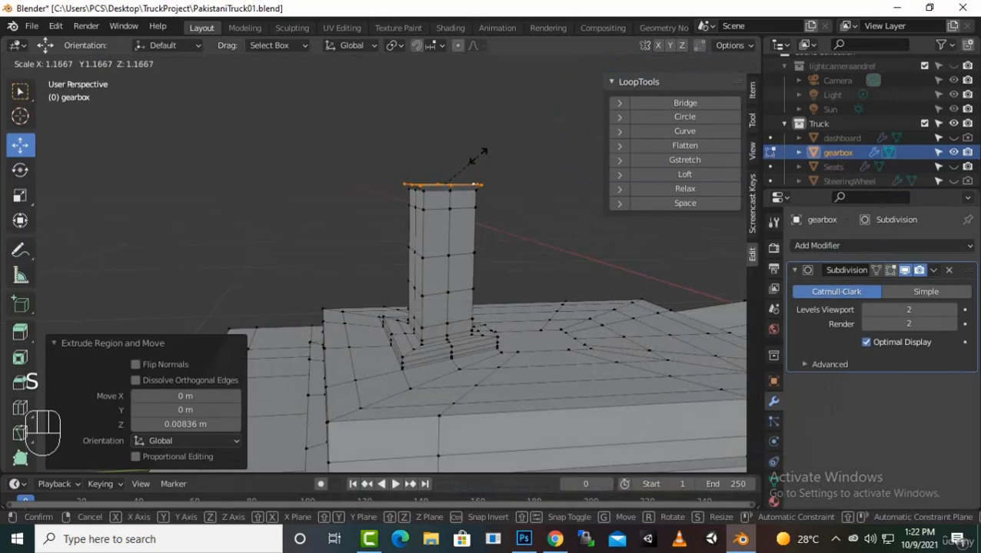
{"action": "left_click", "coordinate": [477, 153]}
{"action": "key", "text": "e"}
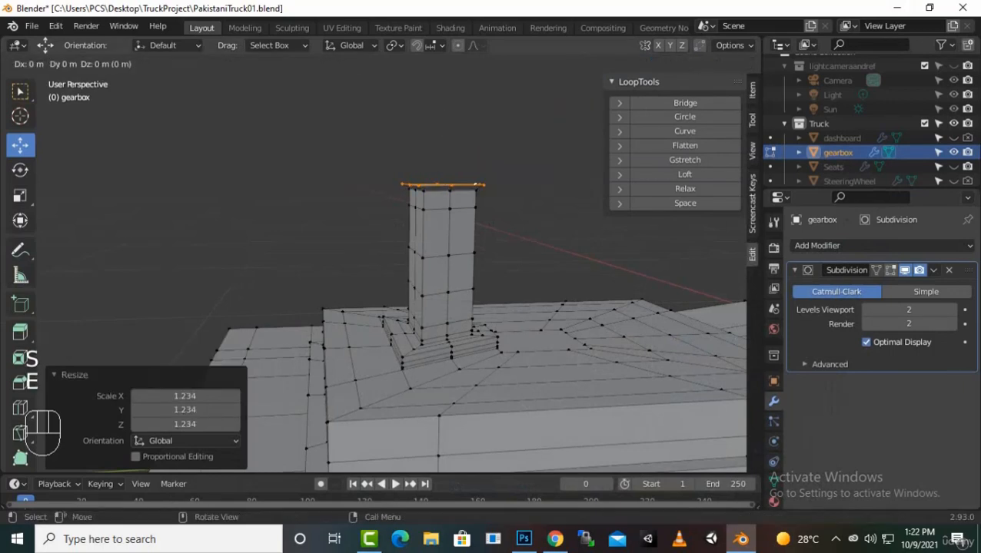
{"action": "key", "text": "z"}
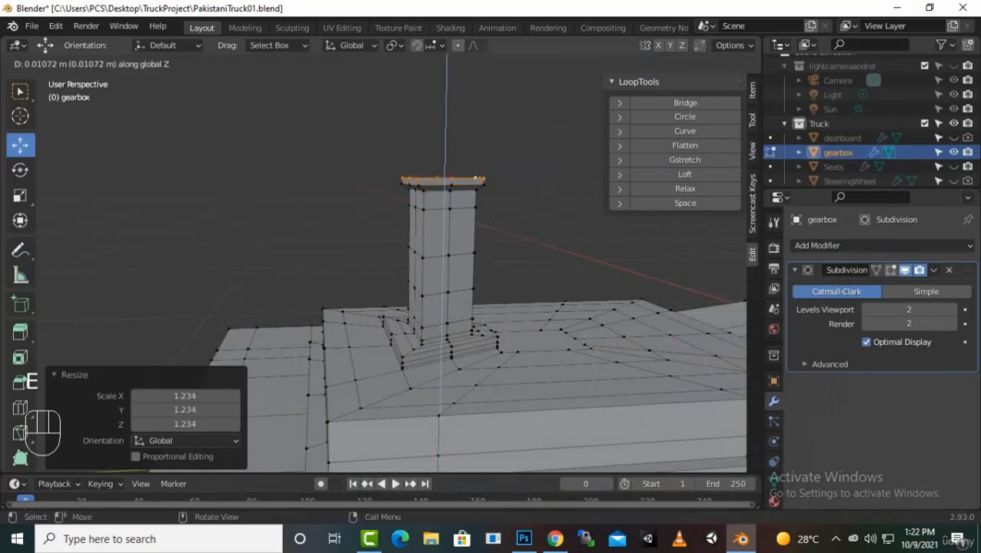
{"action": "left_click", "coordinate": [442, 176]}
{"action": "key", "text": "s"}
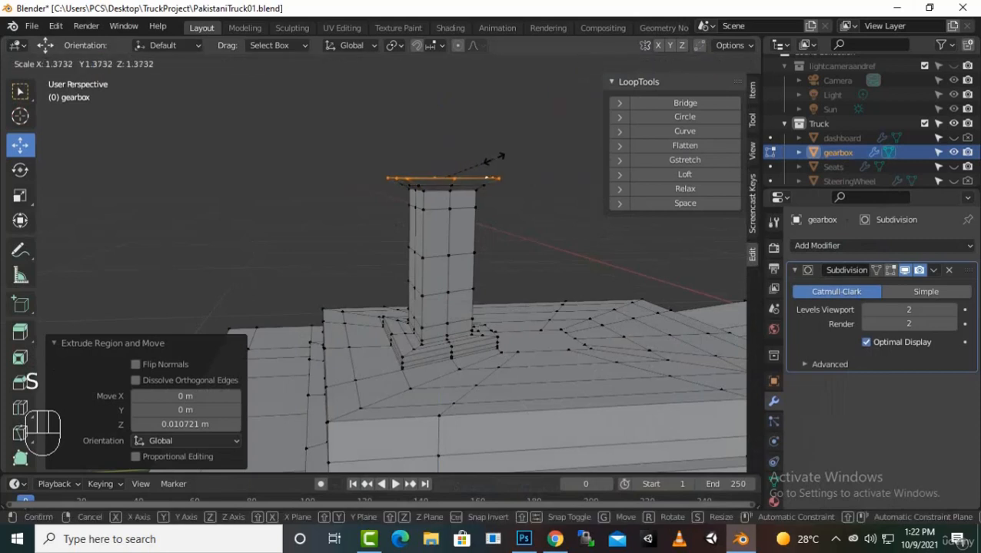
{"action": "left_click", "coordinate": [497, 158]}
Extrude the flared edge upward in three segments of about 0.007 m, 0.046 m and 0.045 m to form the lever's head.
{"action": "key", "text": "e"}
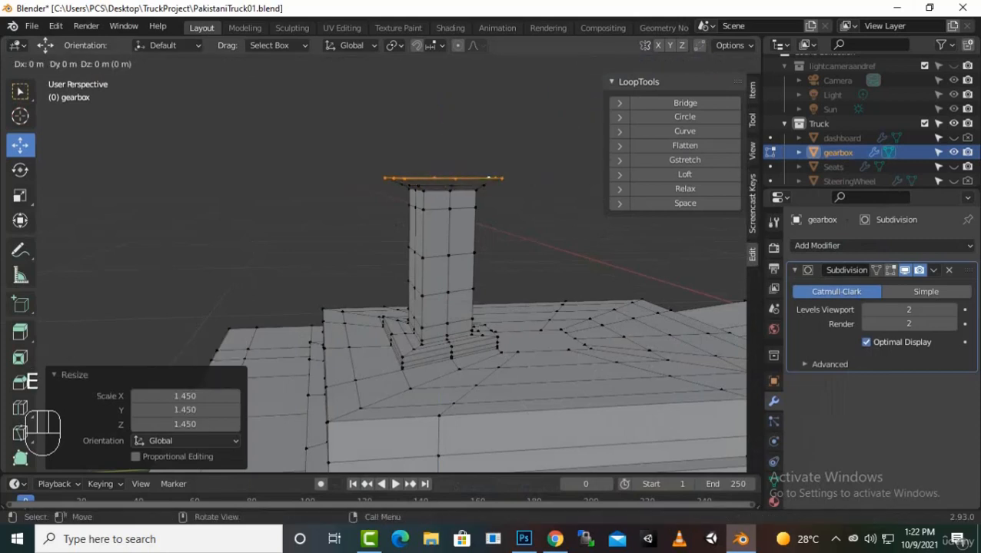
{"action": "key", "text": "z"}
{"action": "left_click", "coordinate": [489, 176]}
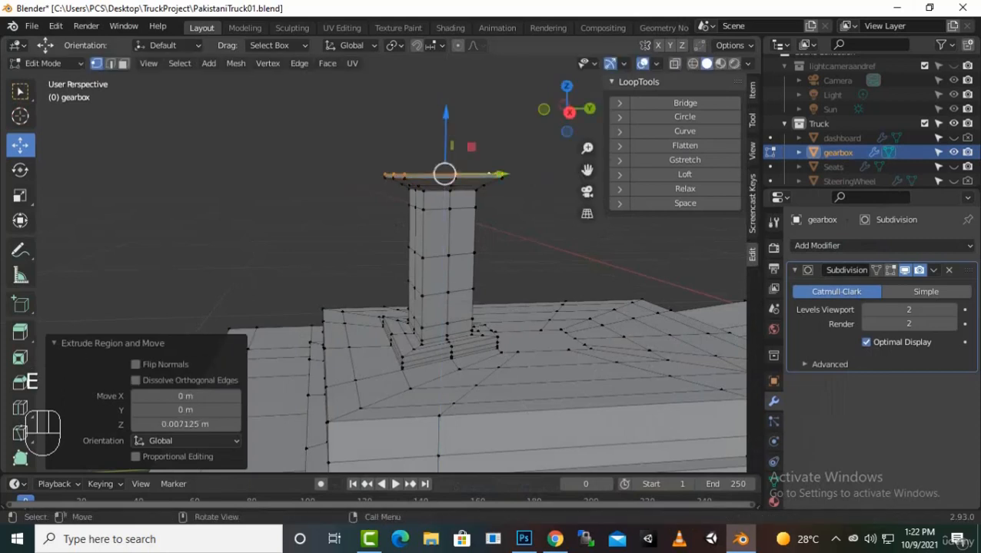
{"action": "key", "text": "e"}
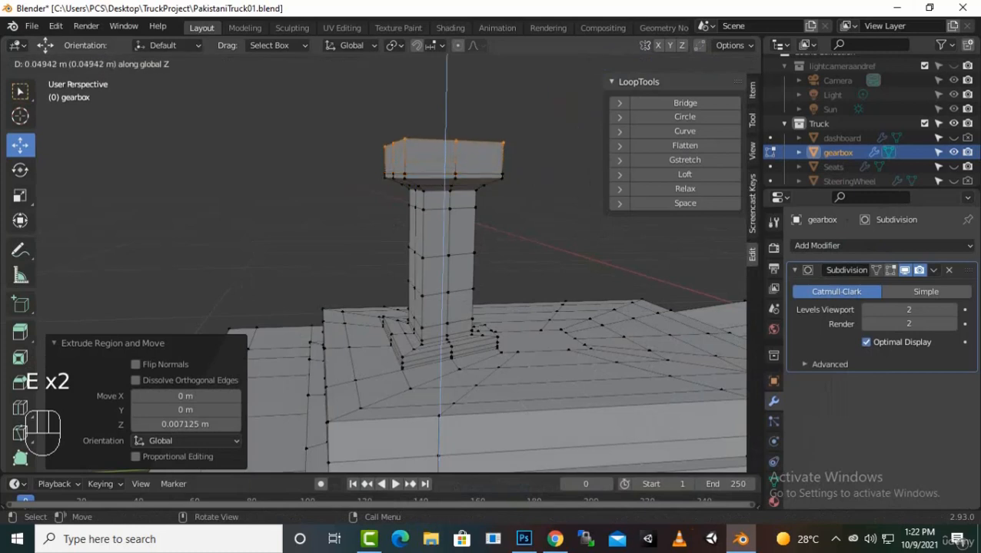
{"action": "left_click", "coordinate": [489, 145]}
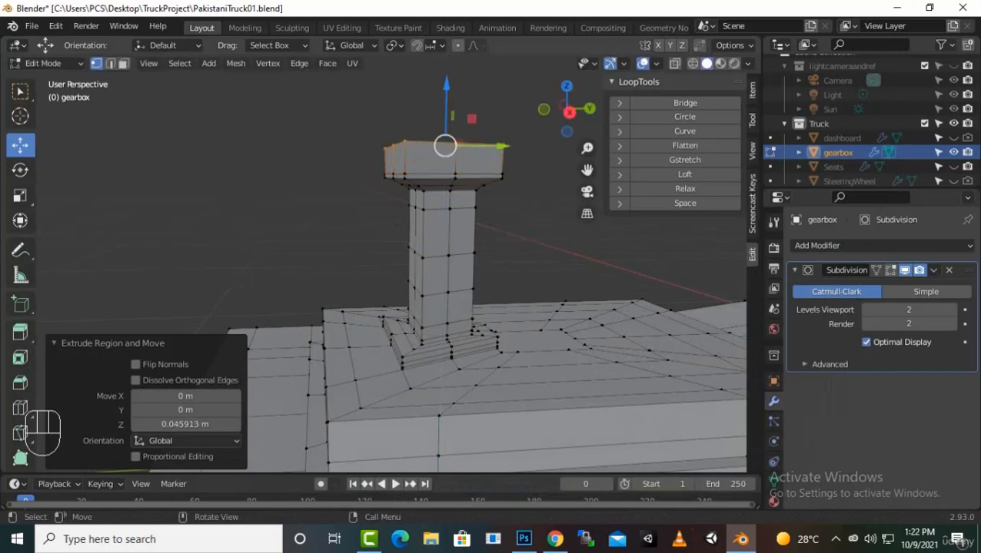
{"action": "key", "text": "e"}
{"action": "key", "text": "z"}
{"action": "left_click", "coordinate": [489, 115]}
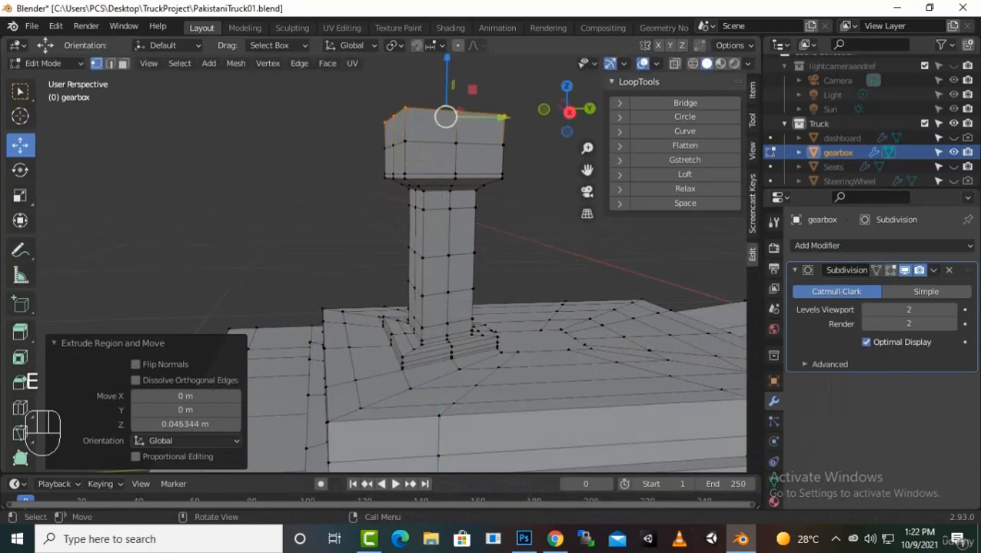
Extrude the head's rim up about 0.009 m, extrude it inward to a scale of about 0.628, and fill the opening with a face.
{"action": "middle_click_drag", "start_coordinate": [490, 115], "coordinate": [470, 150]}
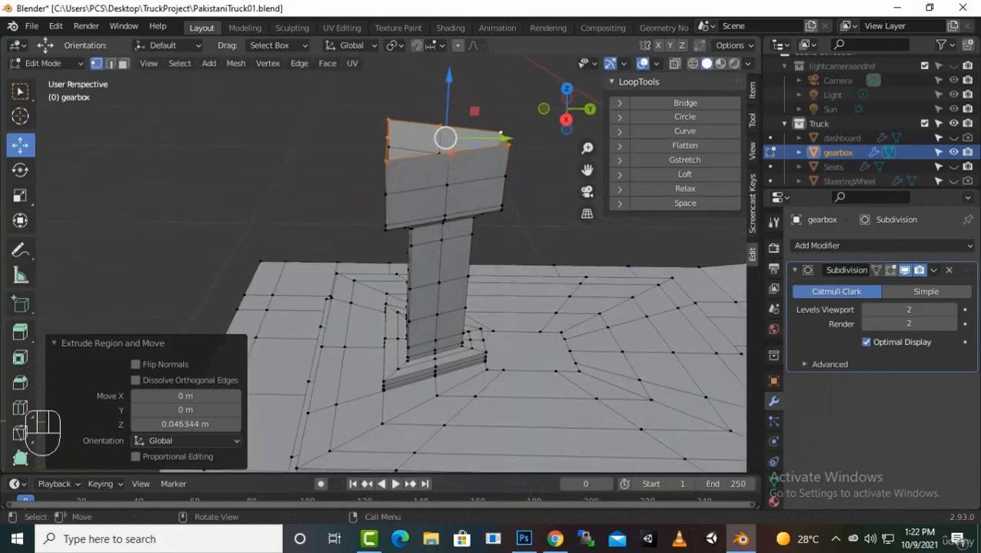
{"action": "key", "text": "e"}
{"action": "left_click", "coordinate": [501, 128]}
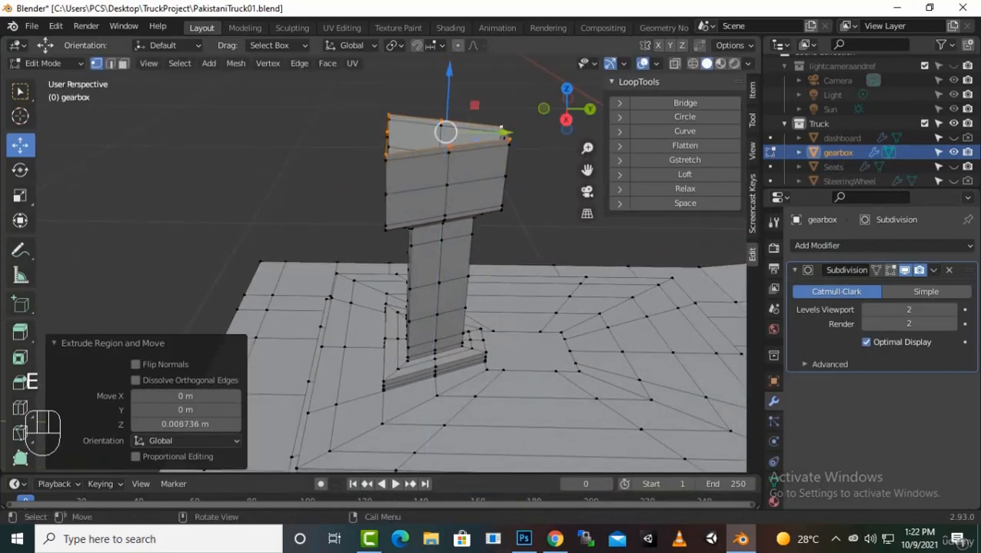
{"action": "key", "text": "e"}
{"action": "key", "text": "s"}
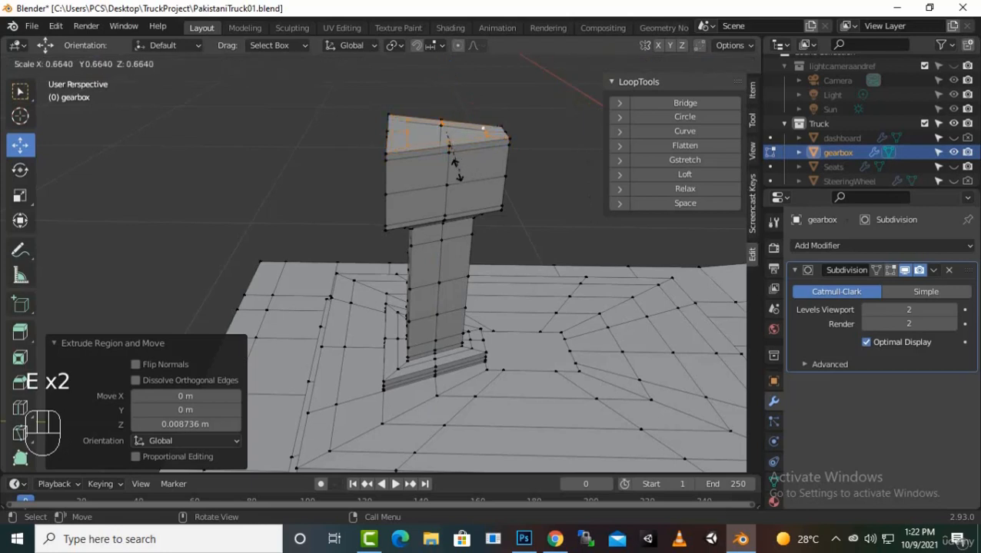
{"action": "left_click", "coordinate": [480, 129]}
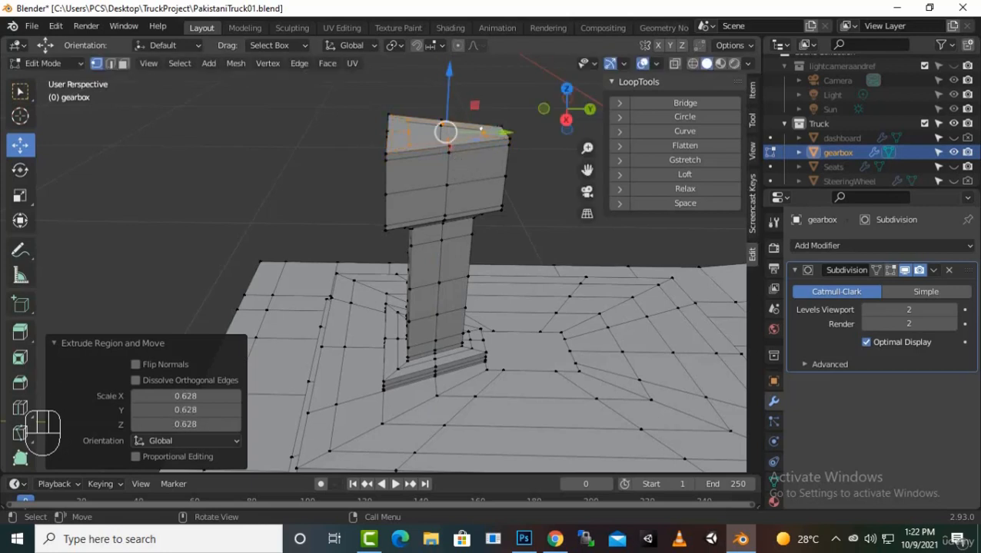
{"action": "key", "text": "f"}
Preview the gearbox with subdivision smoothing and inspect the rebuilt lever from several sides, in solid and wireframe display.
{"action": "left_click", "coordinate": [890, 270]}
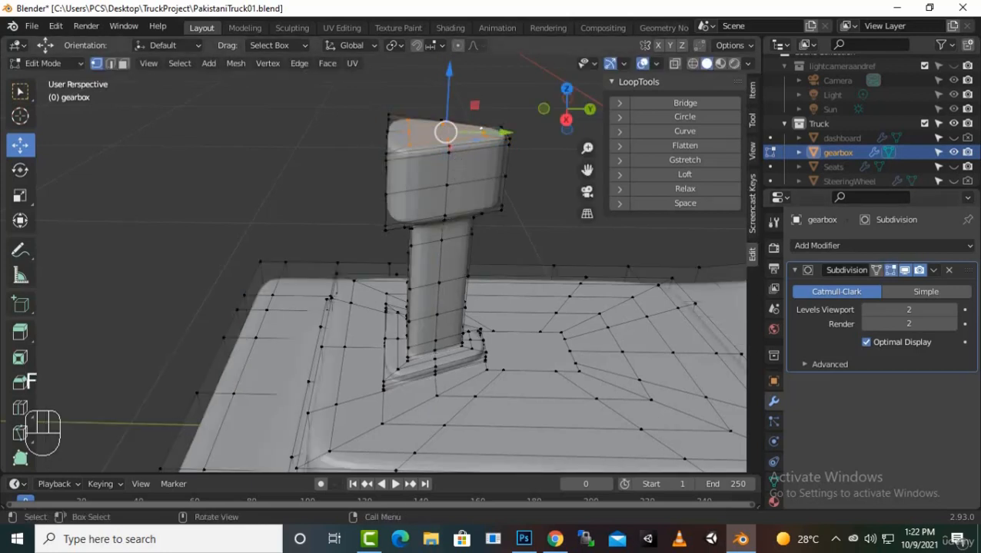
{"action": "middle_click_drag", "start_coordinate": [538, 231], "coordinate": [369, 207]}
{"action": "scroll", "coordinate": [369, 230], "scroll_direction": "down", "scroll_amount": 4}
{"action": "middle_click_drag", "start_coordinate": [462, 231], "coordinate": [185, 223]}
{"action": "scroll", "coordinate": [338, 223], "scroll_direction": "up", "scroll_amount": 4}
{"action": "middle_click_drag", "start_coordinate": [338, 223], "coordinate": [277, 242]}
{"action": "middle_click_drag", "start_coordinate": [339, 200], "coordinate": [327, 196]}
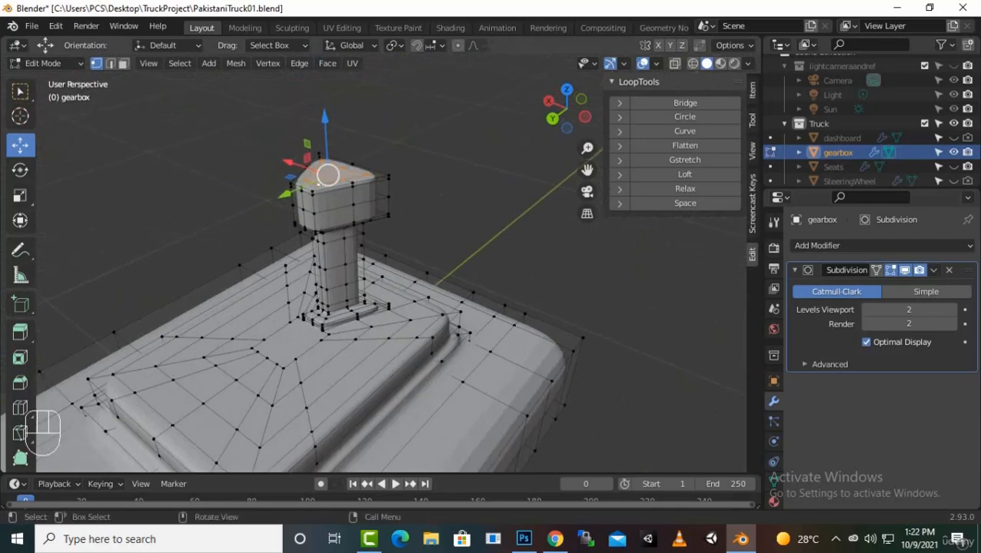
{"action": "scroll", "coordinate": [330, 192], "scroll_direction": "up", "scroll_amount": 3}
{"action": "key", "text": "Tab"}
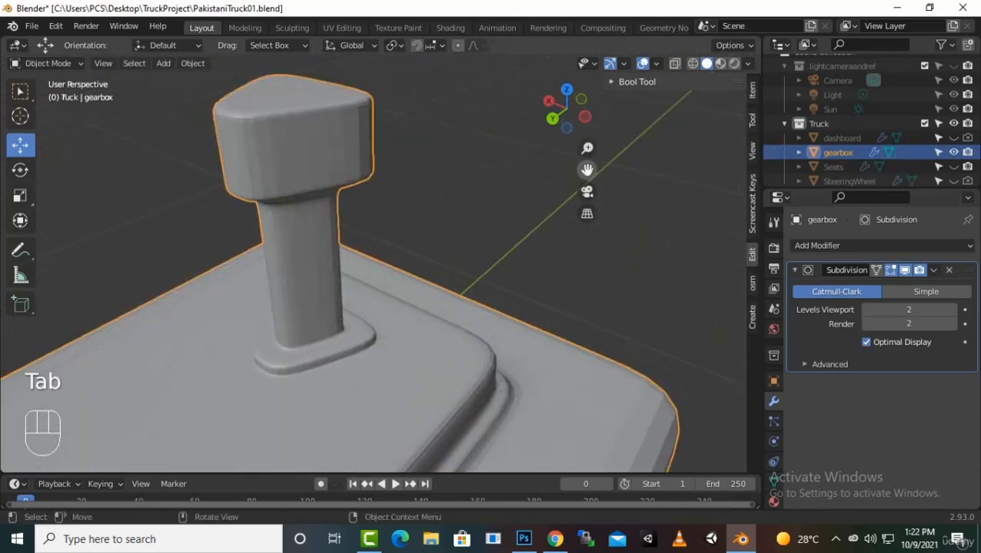
{"action": "left_click", "coordinate": [693, 63]}
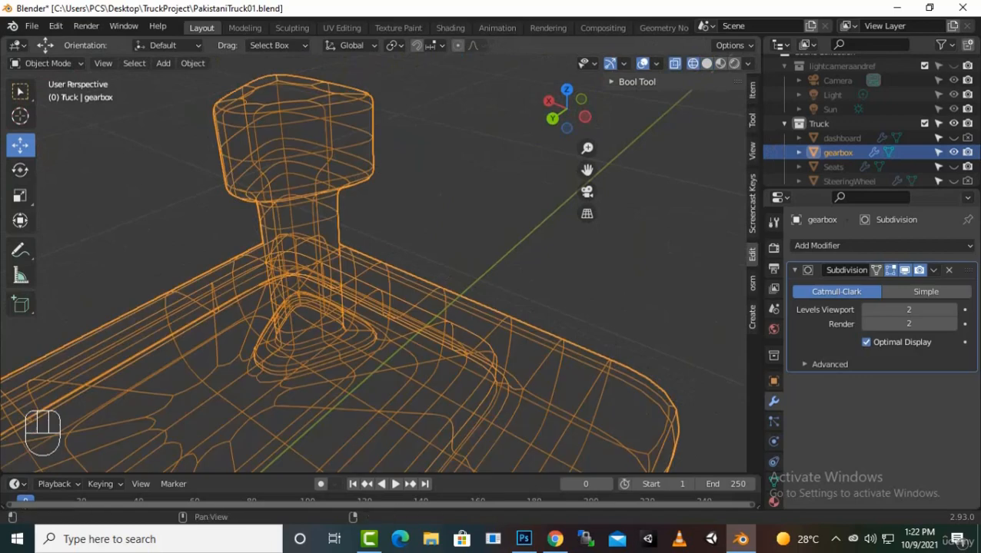
{"action": "left_click", "coordinate": [706, 63]}
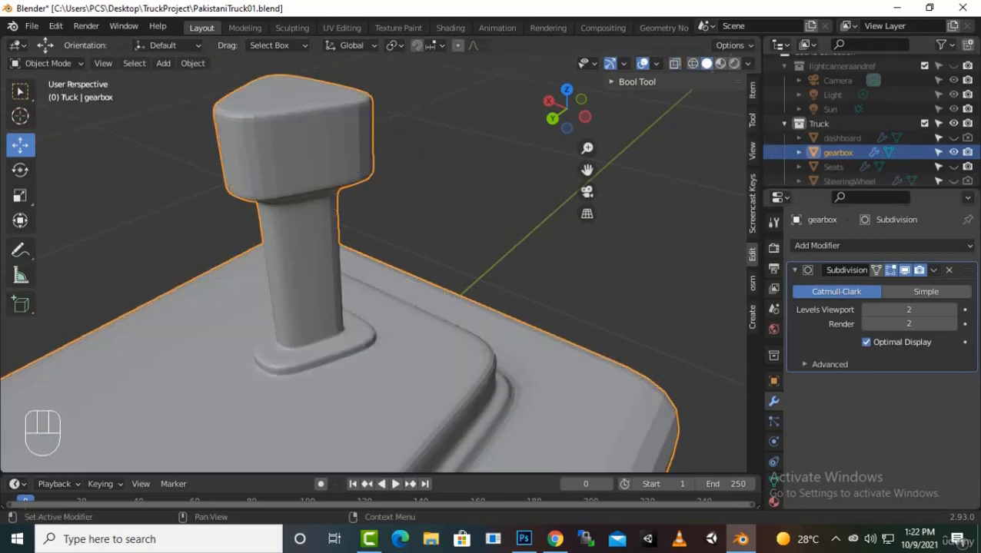
Return to editing the unsmoothed mesh and add one centred vertical loop cut through the side of the lever's shaft and head.
{"action": "key", "text": "Tab"}
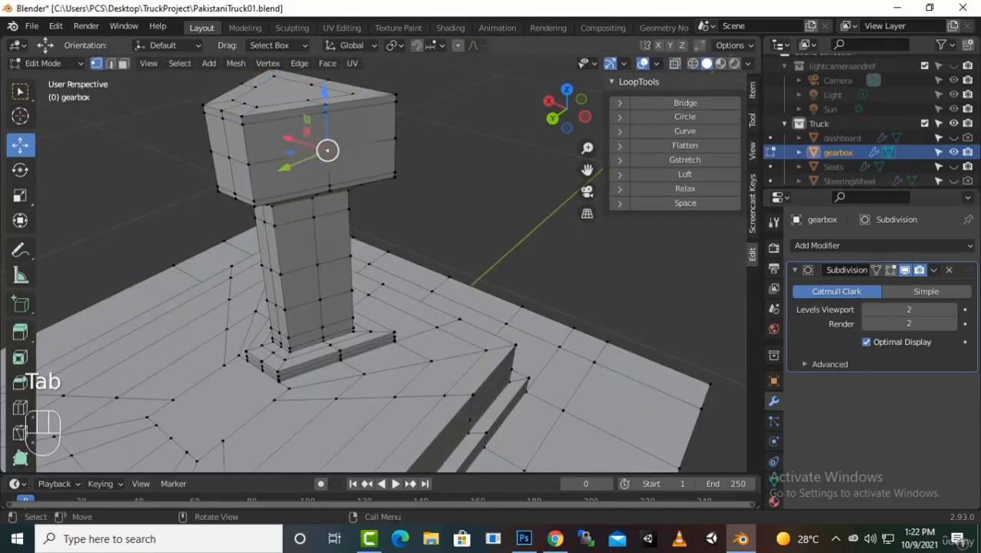
{"action": "scroll", "coordinate": [384, 261], "scroll_direction": "up", "scroll_amount": 2}
{"action": "scroll", "coordinate": [380, 263], "scroll_direction": "down", "scroll_amount": 1}
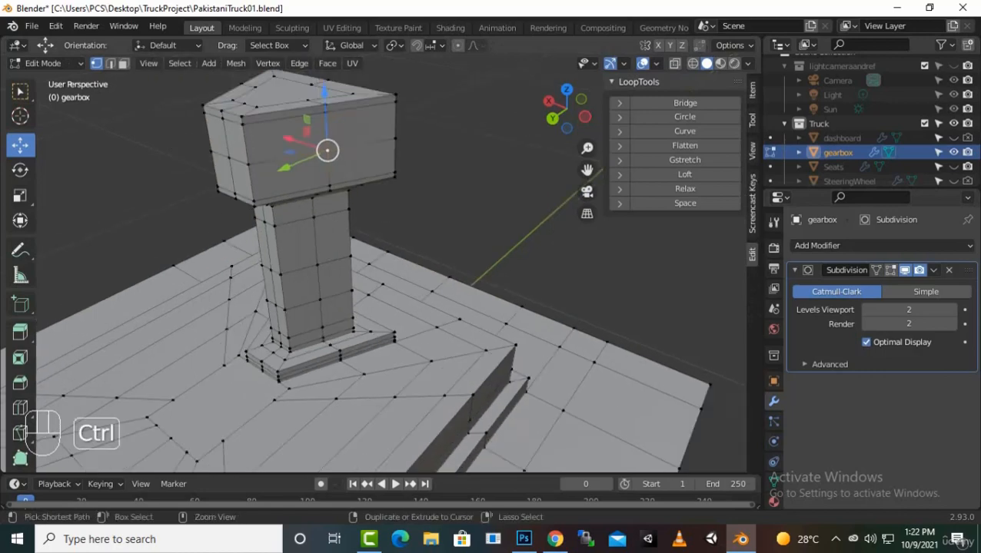
{"action": "key", "text": "ctrl+r"}
{"action": "double_click", "coordinate": [335, 265]}
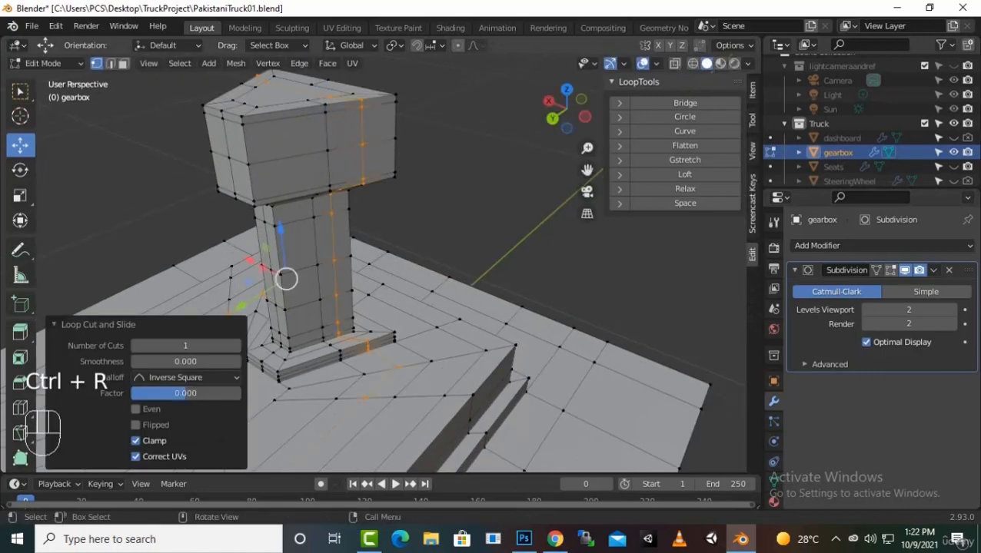
Add one centred vertical loop cut through the opposite half of the lever's side face, along both shaft and head.
{"action": "left_click", "coordinate": [362, 144]}
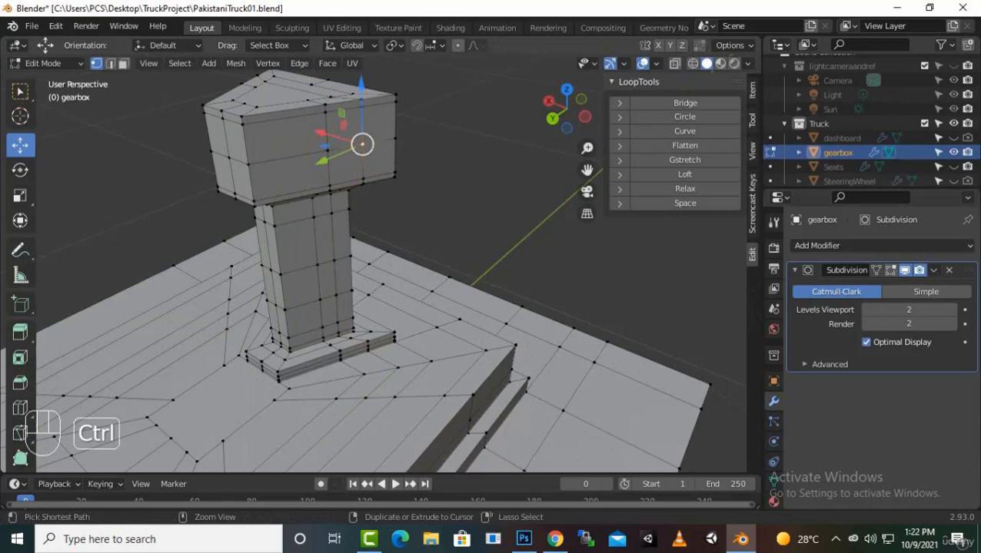
{"action": "key", "text": "ctrl+r"}
{"action": "double_click", "coordinate": [260, 293]}
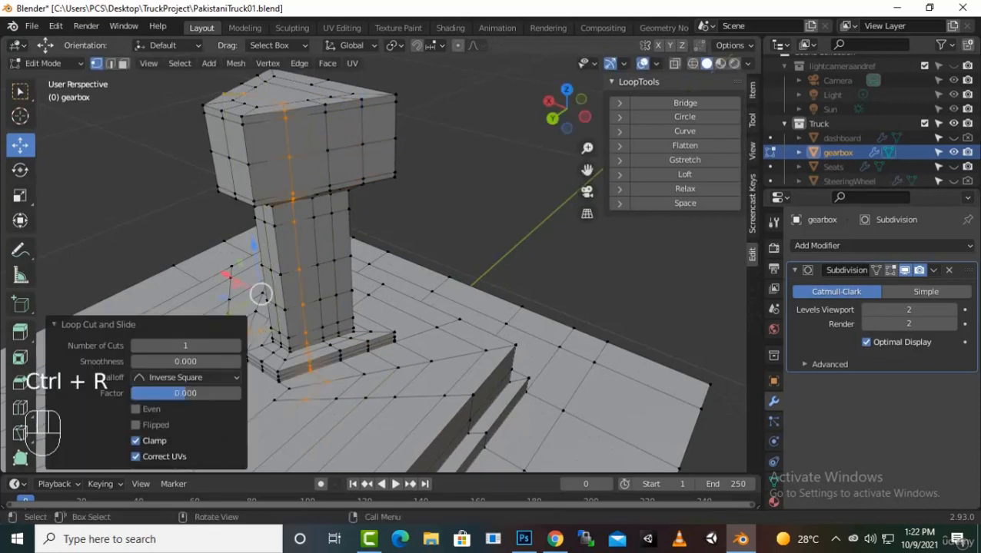
Delete the middle vertex on the side face of the lever's head to open a hole there.
{"action": "left_click", "coordinate": [326, 149]}
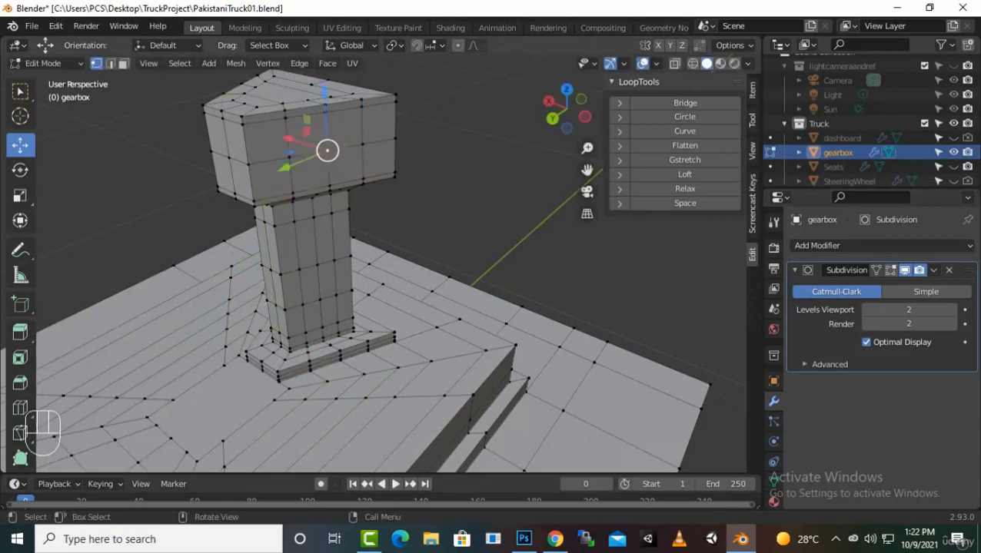
{"action": "key", "text": "Delete"}
{"action": "left_click", "coordinate": [297, 187]}
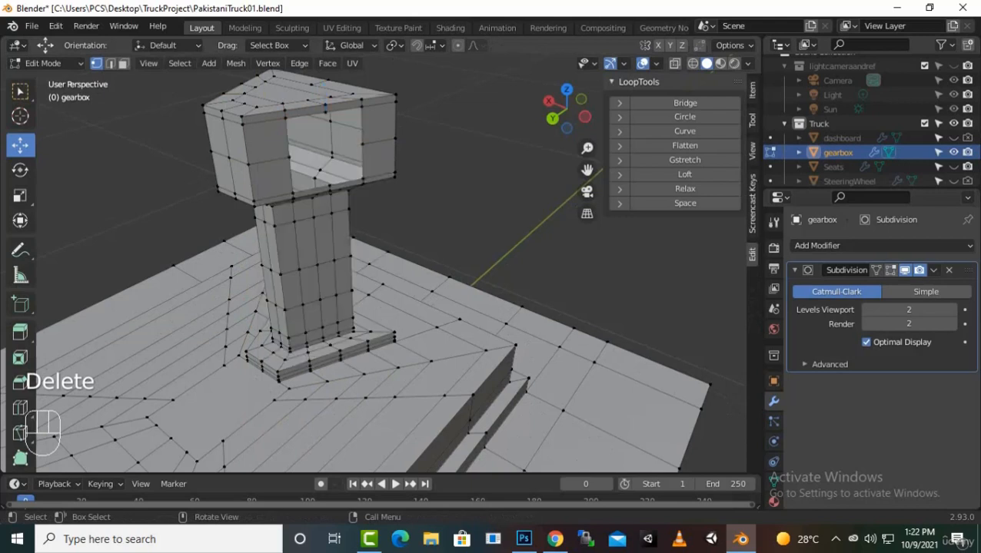
Shape the hole's border into a circle with LoopTools and scale it down to about 0.818.
{"action": "left_click", "coordinate": [326, 150], "text": "alt"}
{"action": "middle_click_drag", "start_coordinate": [375, 273], "coordinate": [378, 273]}
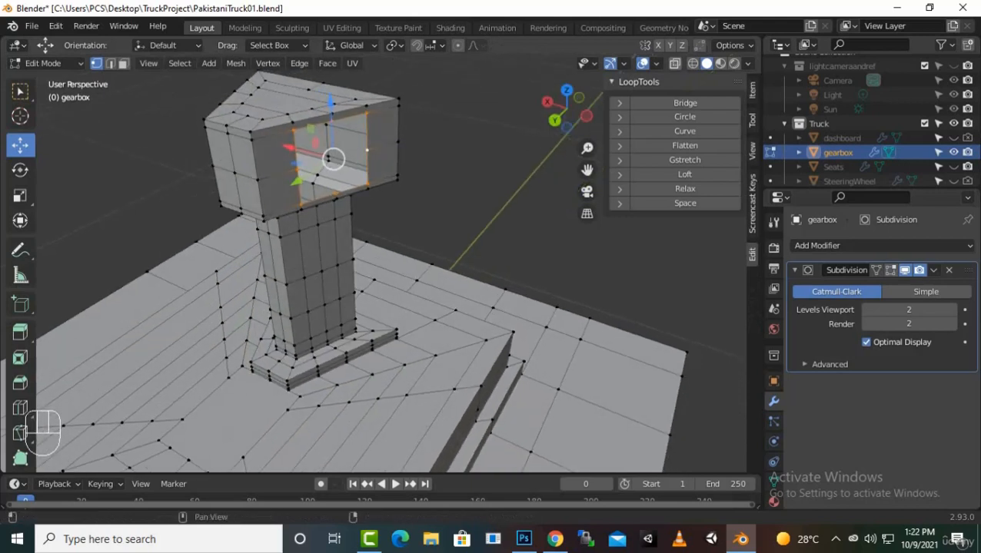
{"action": "left_click", "coordinate": [685, 117]}
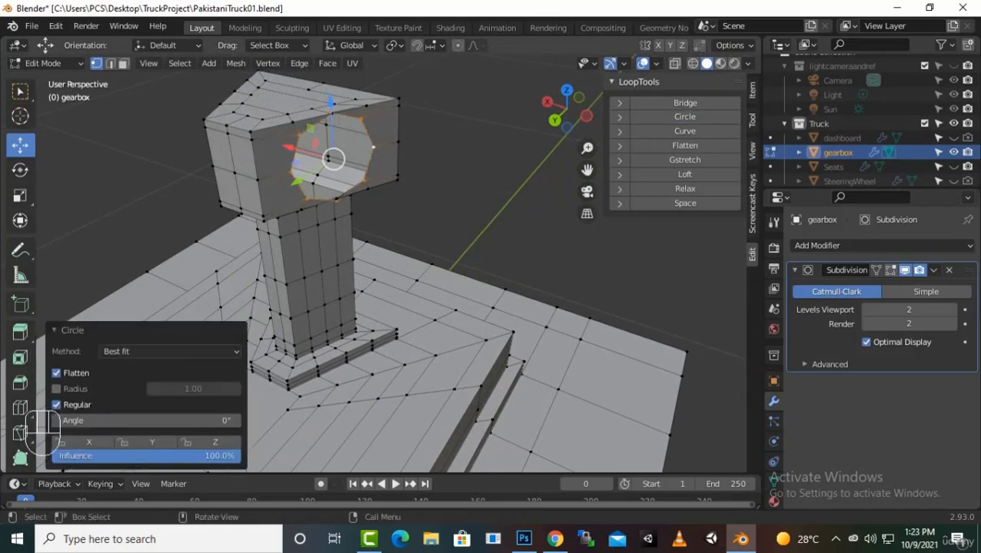
{"action": "key", "text": "s"}
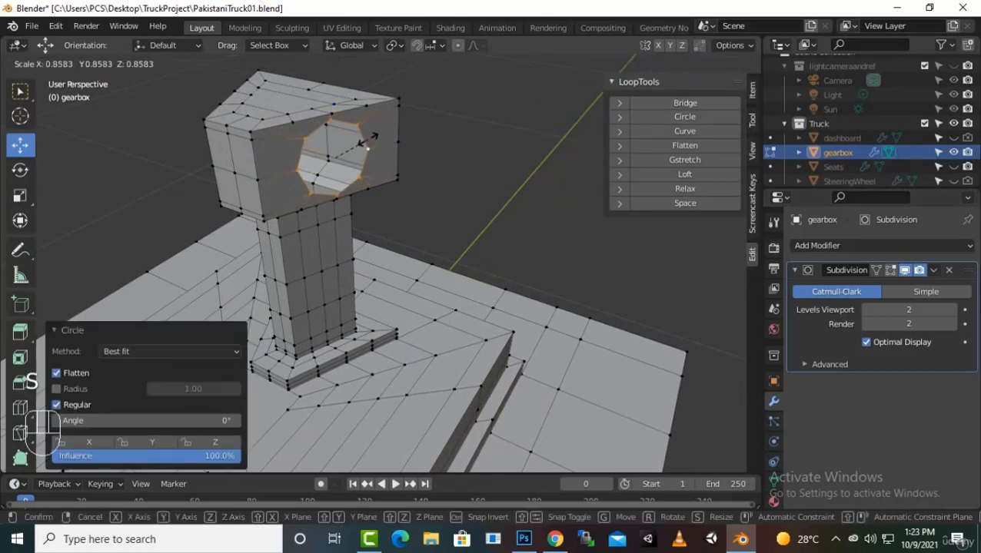
{"action": "key", "text": "Return"}
Extrude the circular edge outward about 0.0097 m along X, and pull it back about 0.0037 m.
{"action": "key", "text": "e"}
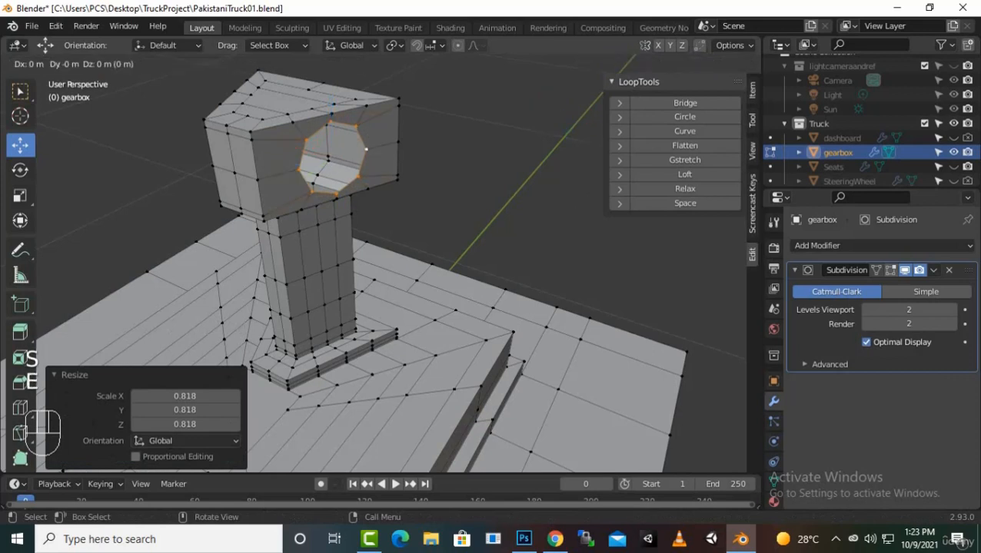
{"action": "key", "text": "x"}
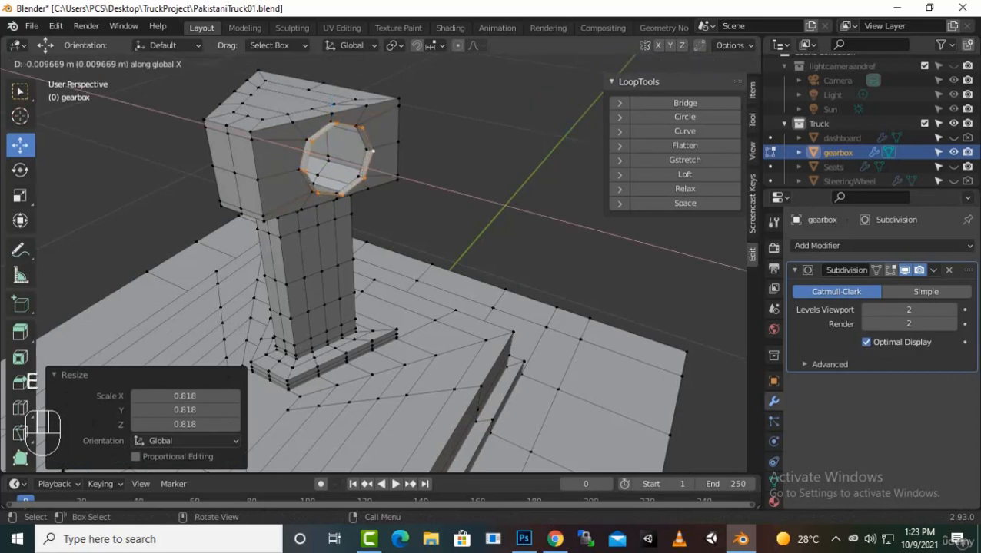
{"action": "key", "text": "Return"}
{"action": "key", "text": "g"}
{"action": "key", "text": "x"}
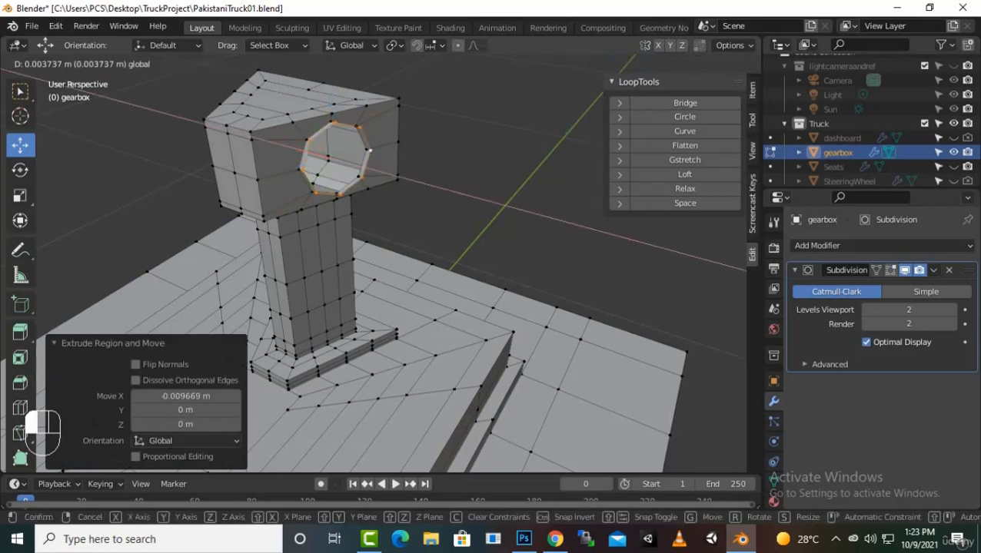
{"action": "key", "text": "Return"}
Extrude the circular edge outward along X twice more, by about 0.0087 m and 0.0084 m.
{"action": "key", "text": "e"}
{"action": "key", "text": "x"}
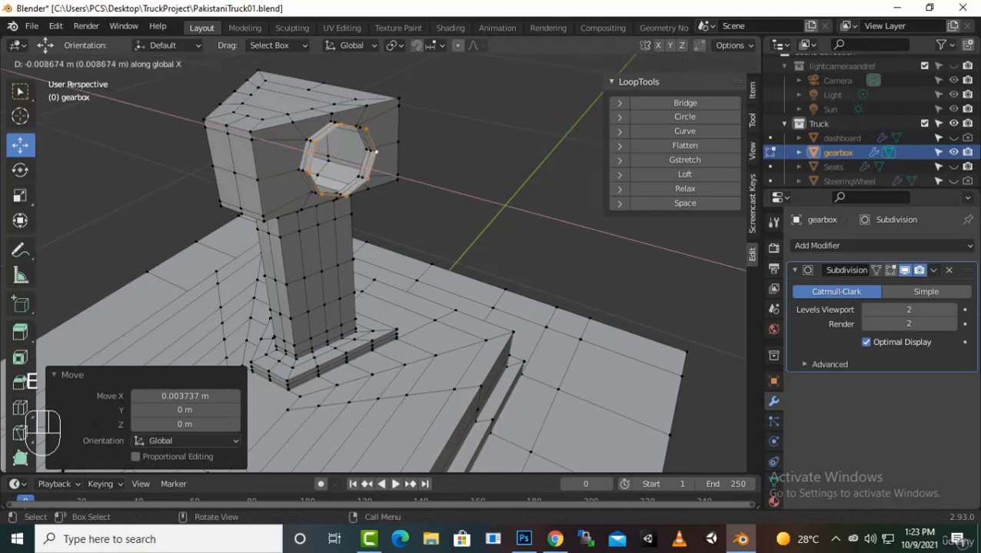
{"action": "key", "text": "Return"}
{"action": "key", "text": "e"}
{"action": "key", "text": "x"}
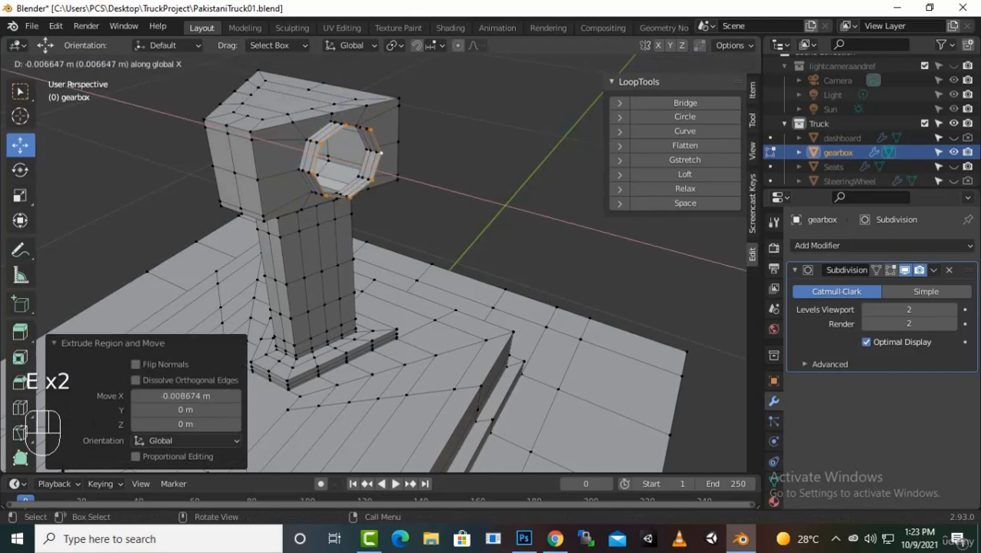
{"action": "key", "text": "Return"}
Scale the button's outer ring to about 0.852 and extrude it inward to a scale of about 0.558.
{"action": "key", "text": "s"}
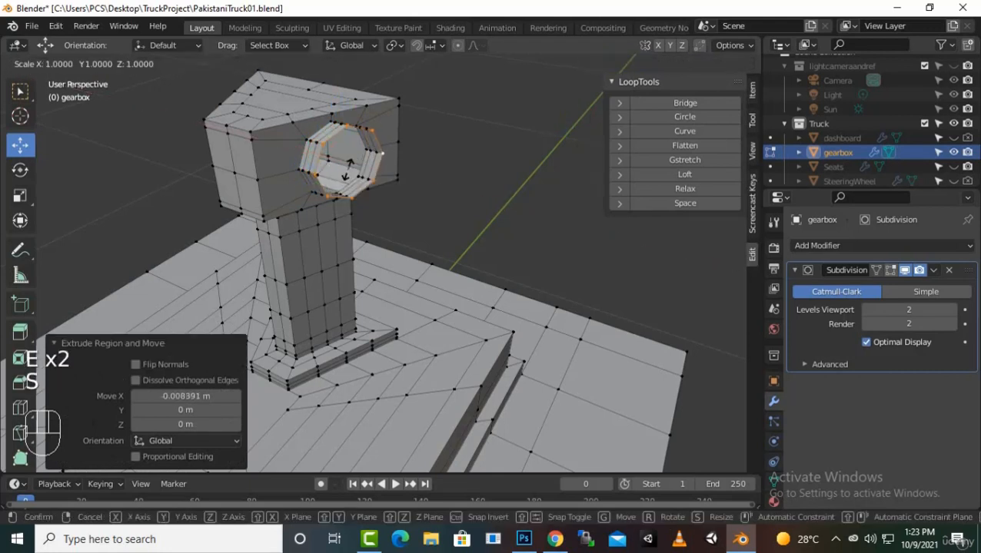
{"action": "left_click", "coordinate": [346, 163]}
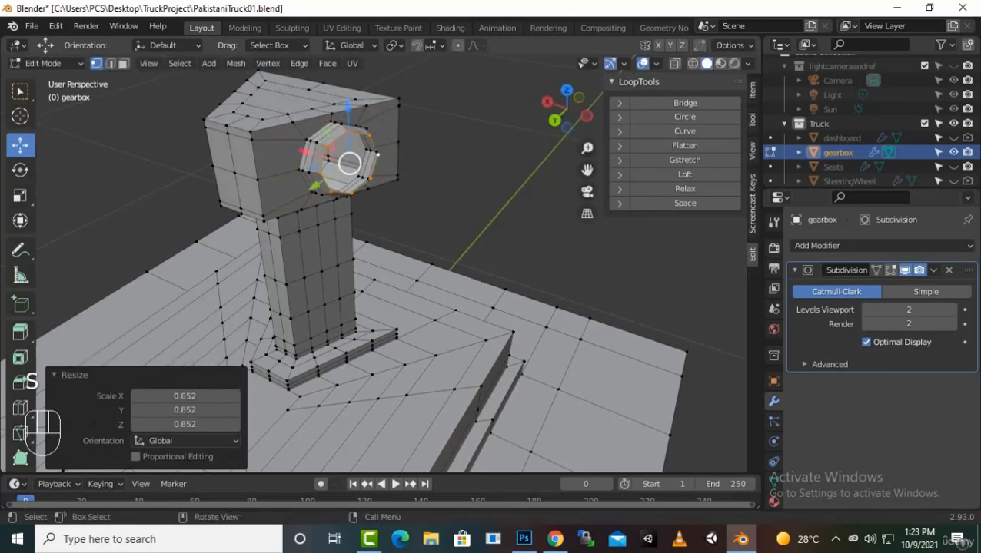
{"action": "key", "text": "e"}
{"action": "key", "text": "s"}
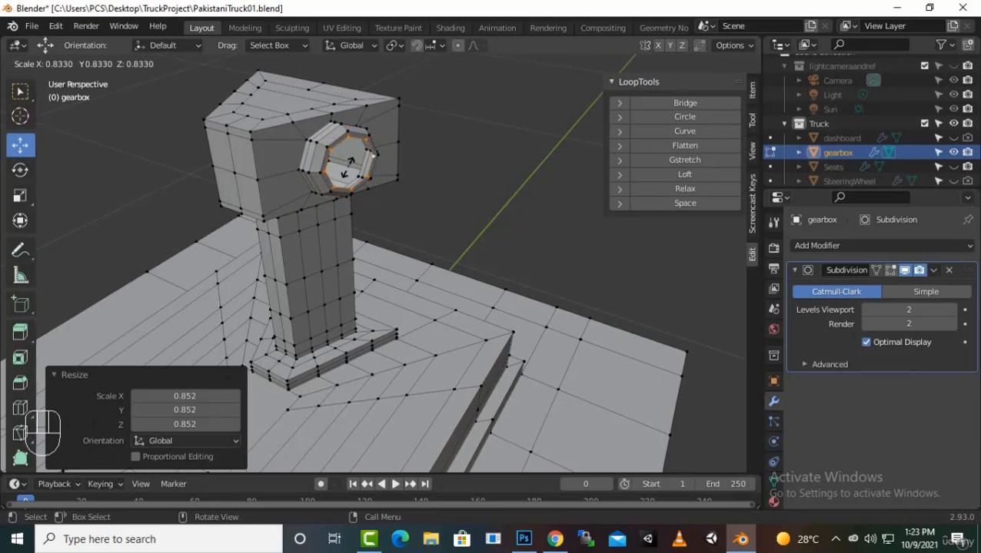
{"action": "left_click", "coordinate": [349, 163]}
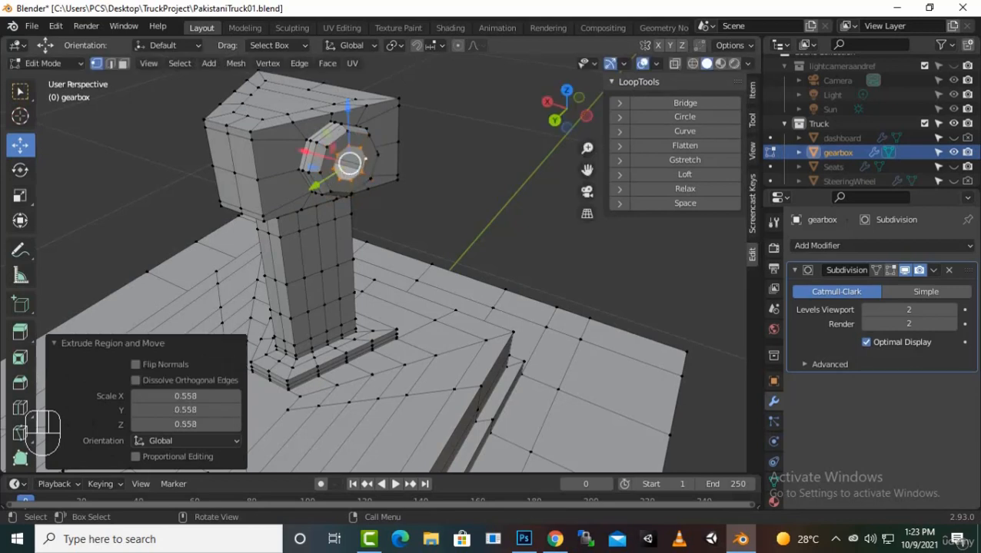
Move the button's inner ring slightly outward along X and close its opening with a face.
{"action": "key", "text": "g"}
{"action": "key", "text": "x"}
{"action": "left_click", "coordinate": [353, 163]}
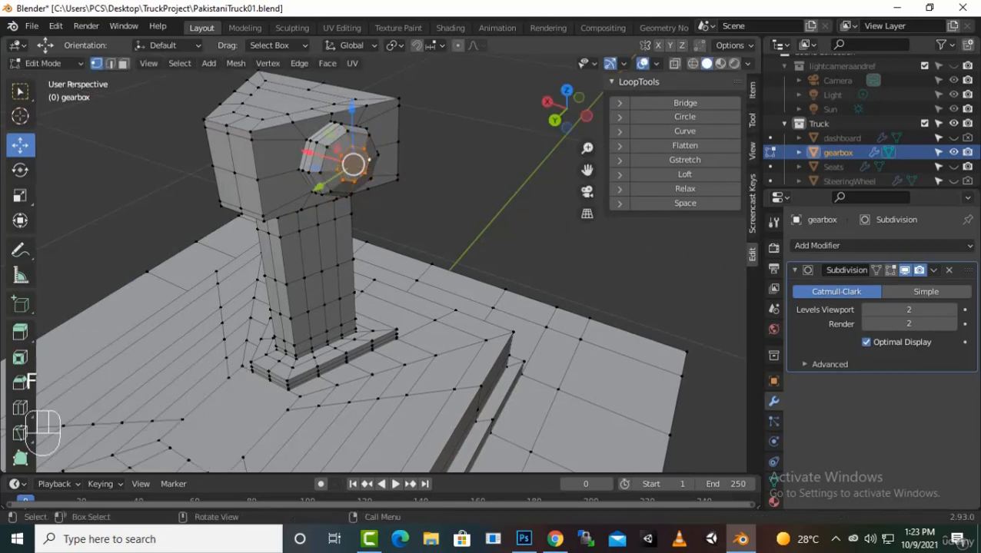
Preview the gearbox with subdivision smoothing in Object Mode and inspect the lever and its side button from several sides.
{"action": "left_click", "coordinate": [890, 270]}
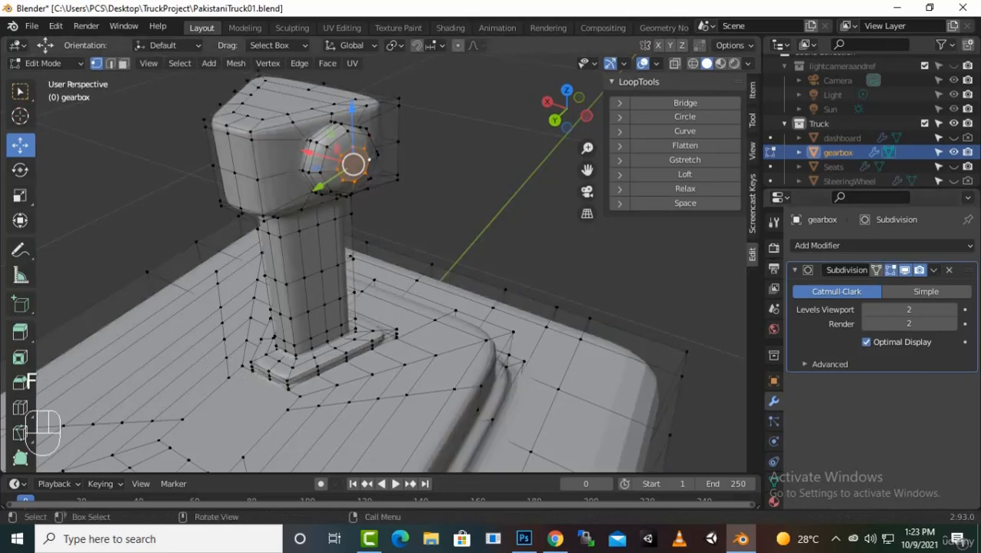
{"action": "key", "text": "Tab"}
{"action": "scroll", "coordinate": [373, 274], "scroll_direction": "down", "scroll_amount": 3}
{"action": "middle_click_drag", "start_coordinate": [374, 274], "coordinate": [307, 276]}
{"action": "scroll", "coordinate": [373, 273], "scroll_direction": "down", "scroll_amount": 4}
{"action": "middle_click_drag", "start_coordinate": [369, 269], "coordinate": [469, 265]}
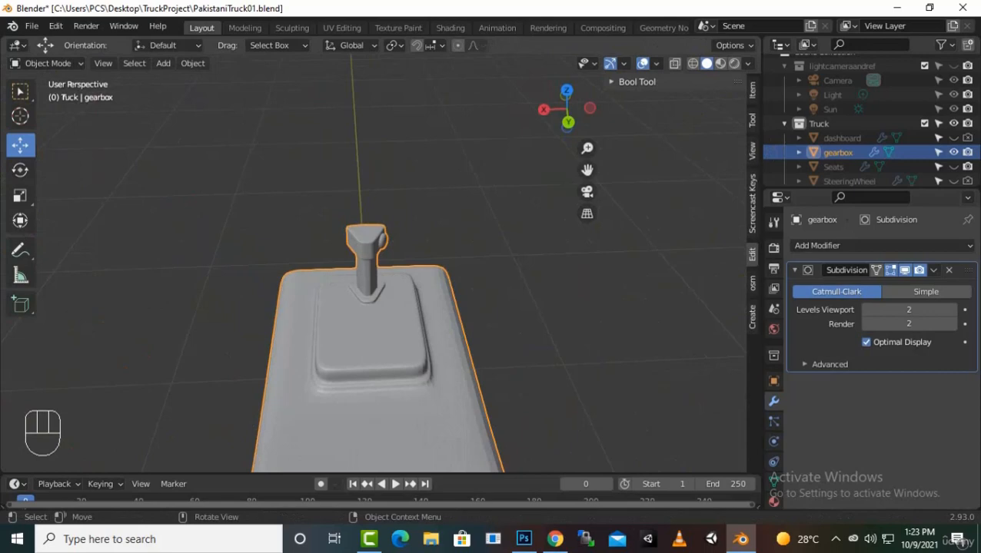
{"action": "middle_click_drag", "start_coordinate": [369, 269], "coordinate": [308, 261]}
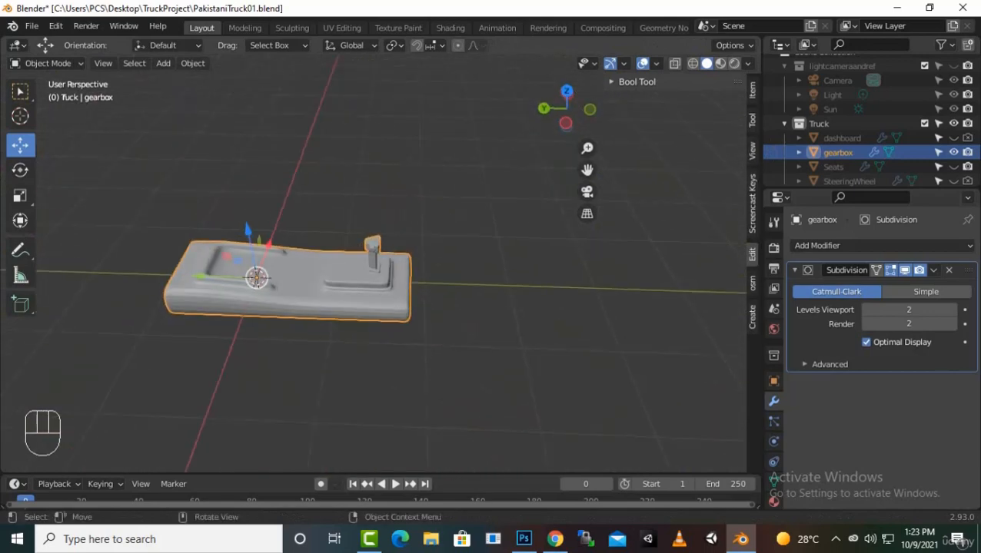
{"action": "scroll", "coordinate": [307, 261], "scroll_direction": "up", "scroll_amount": 2}
{"action": "scroll", "coordinate": [373, 266], "scroll_direction": "down", "scroll_amount": 2}
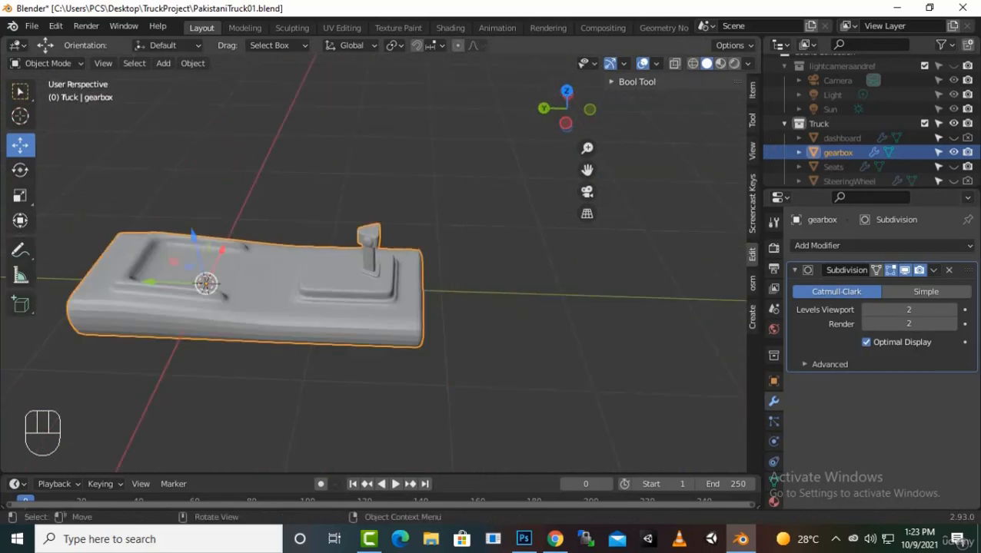
{"action": "mouse_move", "coordinate": [373, 265]}
{"action": "middle_mouse_down"}
{"action": "mouse_move", "coordinate": [373, 322]}
{"action": "mouse_move", "coordinate": [361, 262]}
{"action": "mouse_move", "coordinate": [411, 337]}
{"action": "mouse_move", "coordinate": [495, 248]}
{"action": "mouse_move", "coordinate": [346, 244]}
{"action": "mouse_move", "coordinate": [269, 260]}
{"action": "mouse_move", "coordinate": [377, 261]}
{"action": "middle_mouse_up"}
{"action": "right_click", "coordinate": [372, 294]}
{"action": "left_click", "coordinate": [369, 260]}
{"action": "scroll", "coordinate": [373, 261], "scroll_direction": "down", "scroll_amount": 2}
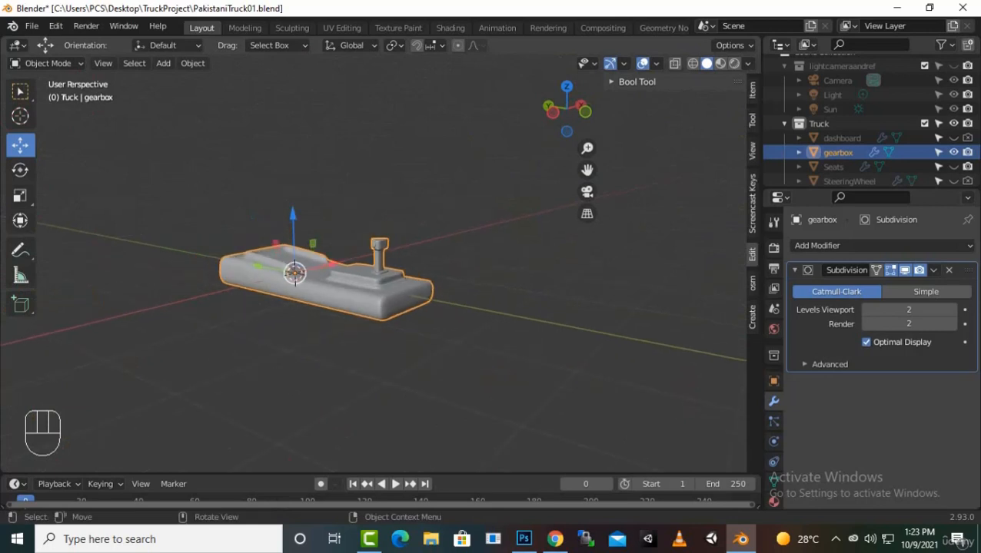
{"action": "scroll", "coordinate": [373, 261], "scroll_direction": "up", "scroll_amount": 2}
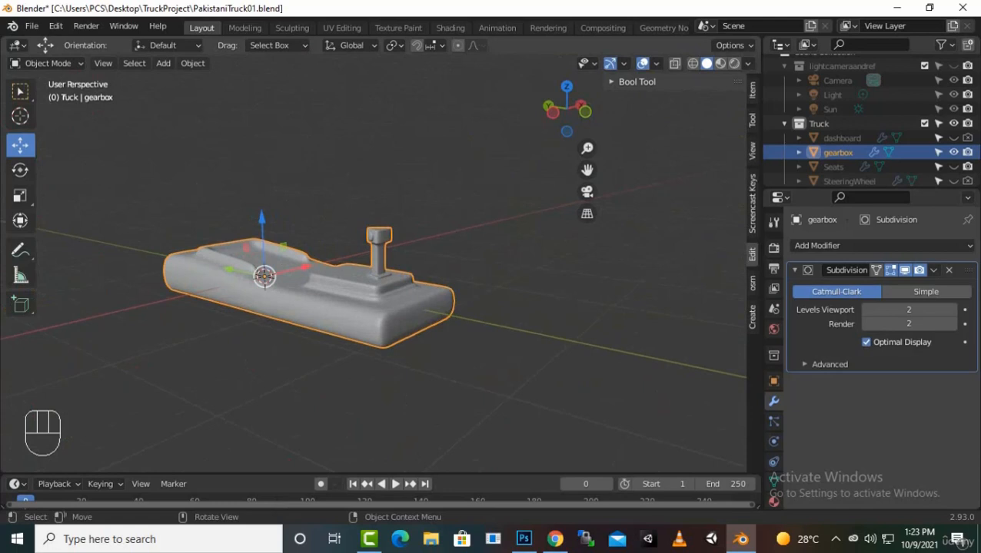
Create a new material named GearBox for the gearbox object.
{"action": "left_click", "coordinate": [774, 501]}
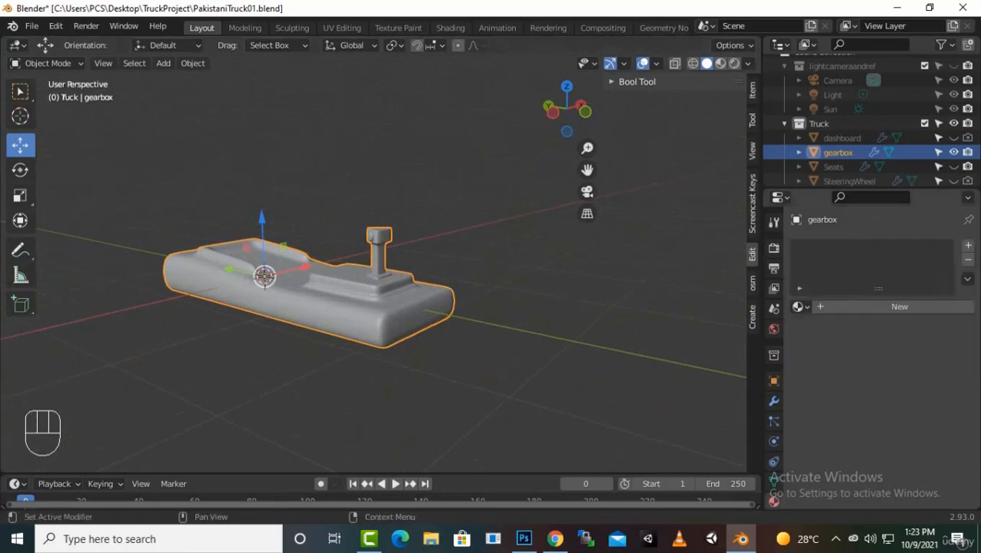
{"action": "left_click", "coordinate": [884, 306]}
{"action": "left_click", "coordinate": [860, 307]}
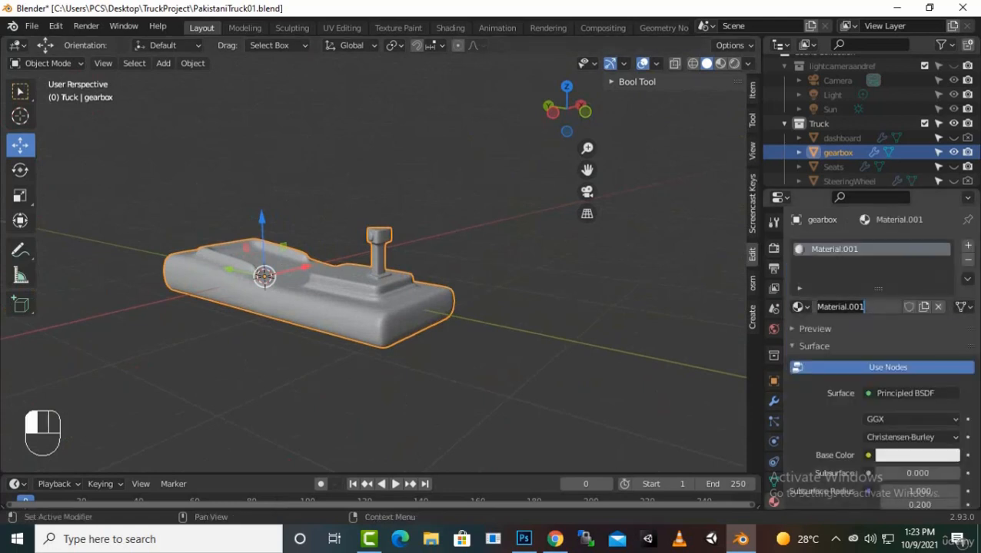
{"action": "type", "text": "G"}
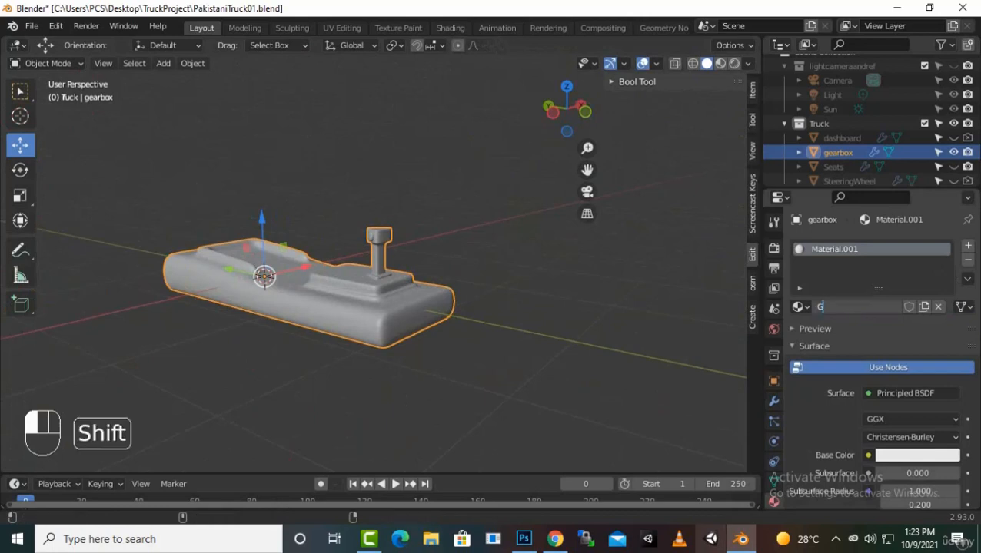
{"action": "type", "text": "earBox"}
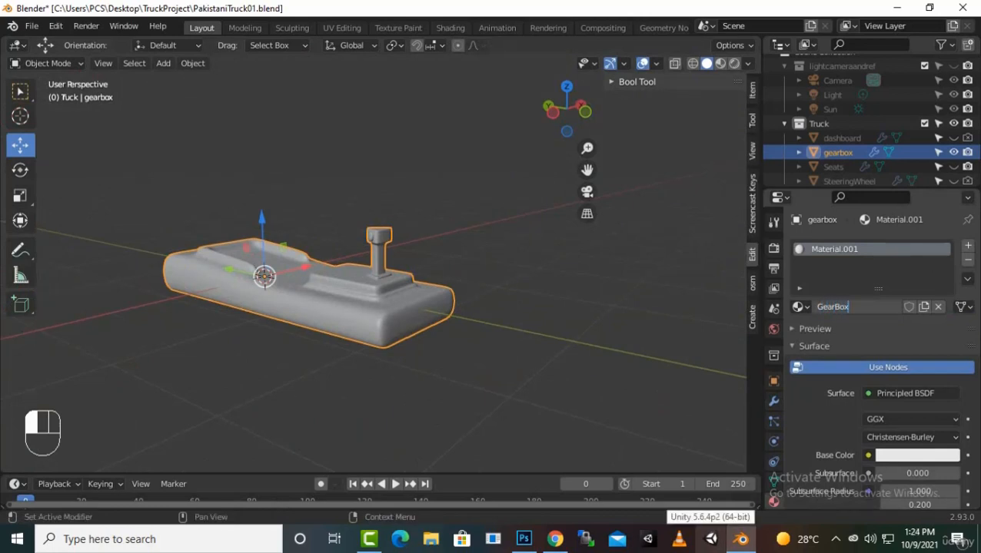
{"action": "key", "text": "Return"}
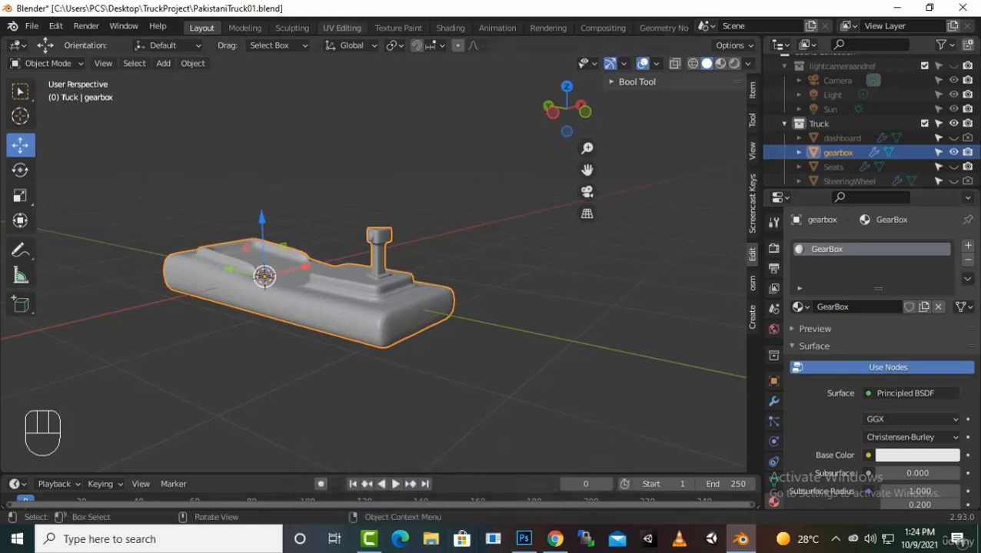
Add interior.png as an image texture to the GearBox material and connect its Color output to Base Color.
{"action": "left_click", "coordinate": [342, 28]}
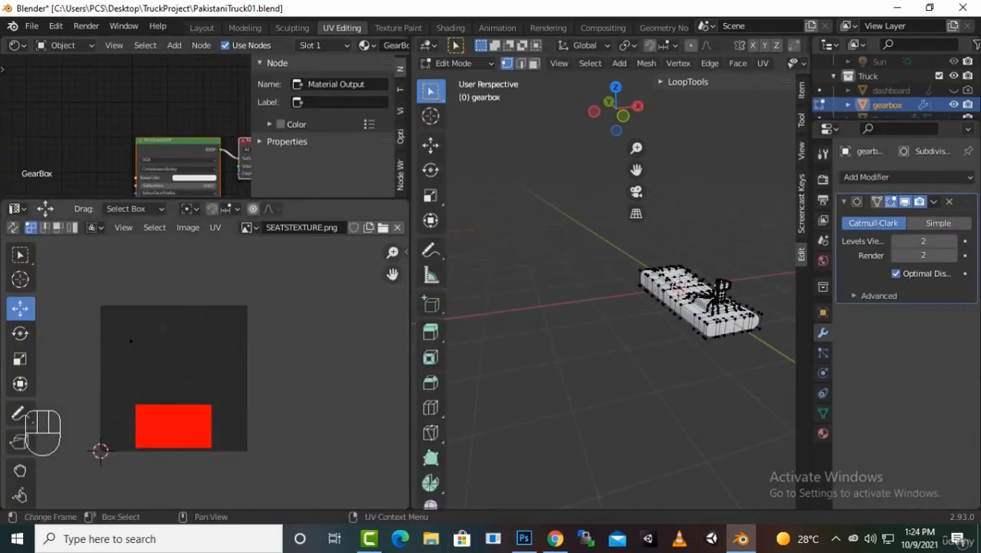
{"action": "left_click", "coordinate": [431, 539]}
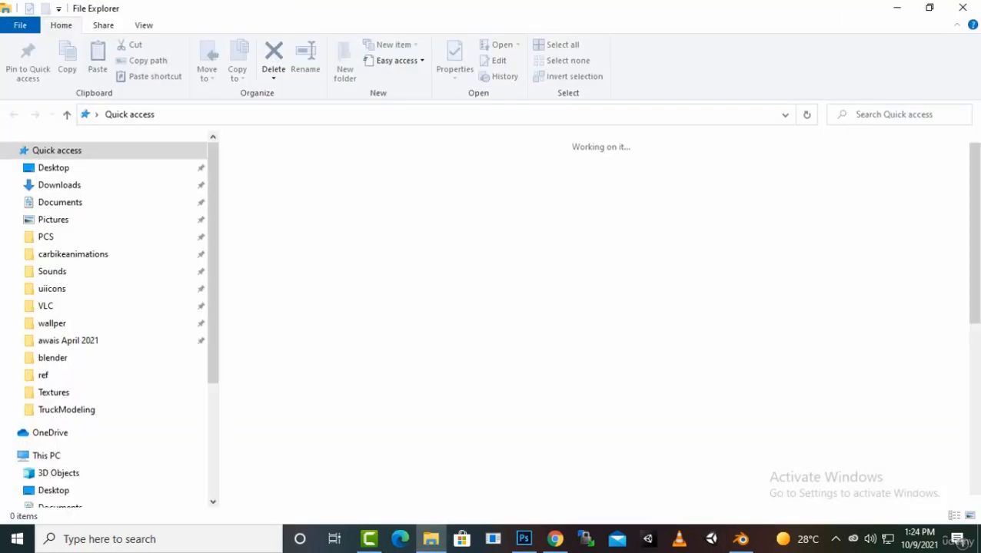
{"action": "double_click", "coordinate": [465, 315]}
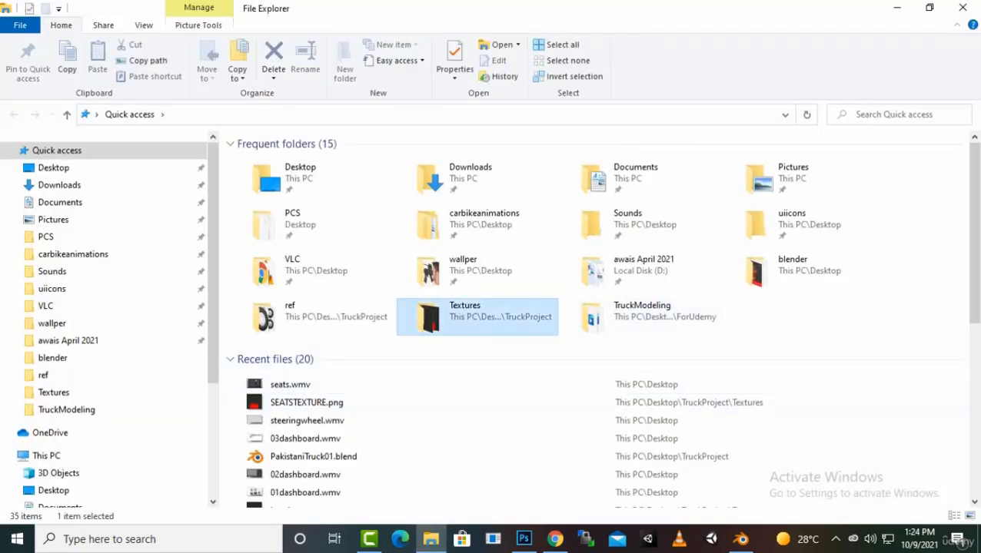
{"action": "left_click_drag", "start_coordinate": [767, 178], "coordinate": [192, 362]}
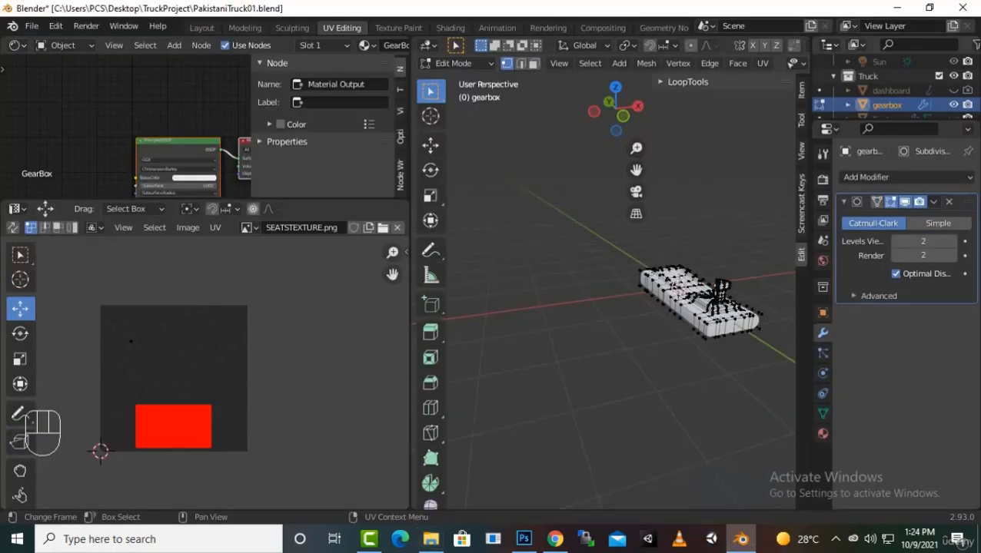
{"action": "left_click_drag", "start_coordinate": [247, 227], "coordinate": [27, 115]}
{"action": "left_click_drag", "start_coordinate": [111, 125], "coordinate": [136, 179]}
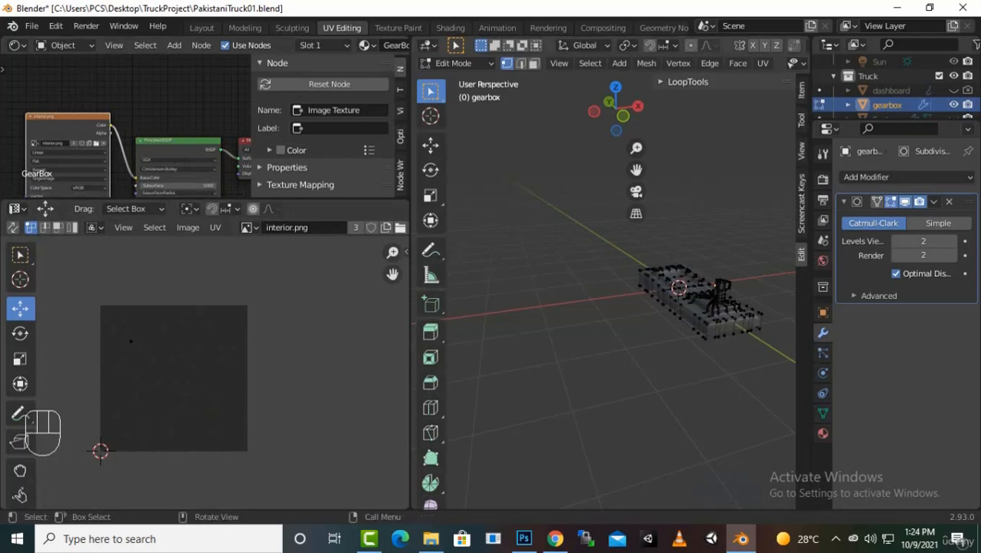
Return to Object Mode and inspect the textured gearbox from several angles.
{"action": "key", "text": "Tab"}
{"action": "scroll", "coordinate": [603, 292], "scroll_direction": "up", "scroll_amount": 3}
{"action": "middle_click_drag", "start_coordinate": [654, 292], "coordinate": [515, 308]}
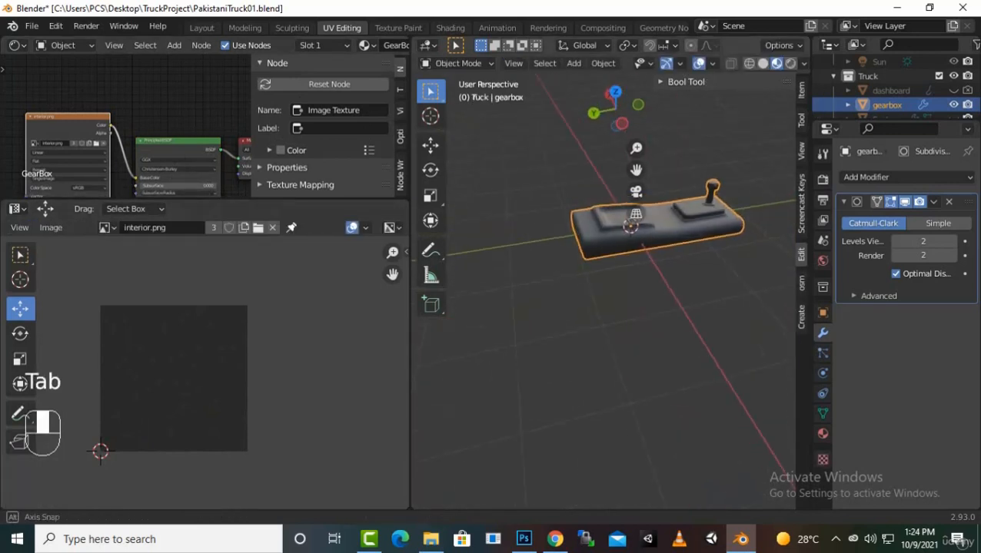
{"action": "scroll", "coordinate": [604, 261], "scroll_direction": "up", "scroll_amount": 3}
{"action": "middle_click_drag", "start_coordinate": [615, 269], "coordinate": [573, 285]}
{"action": "scroll", "coordinate": [573, 285], "scroll_direction": "down", "scroll_amount": 2}
{"action": "left_click", "coordinate": [801, 317]}
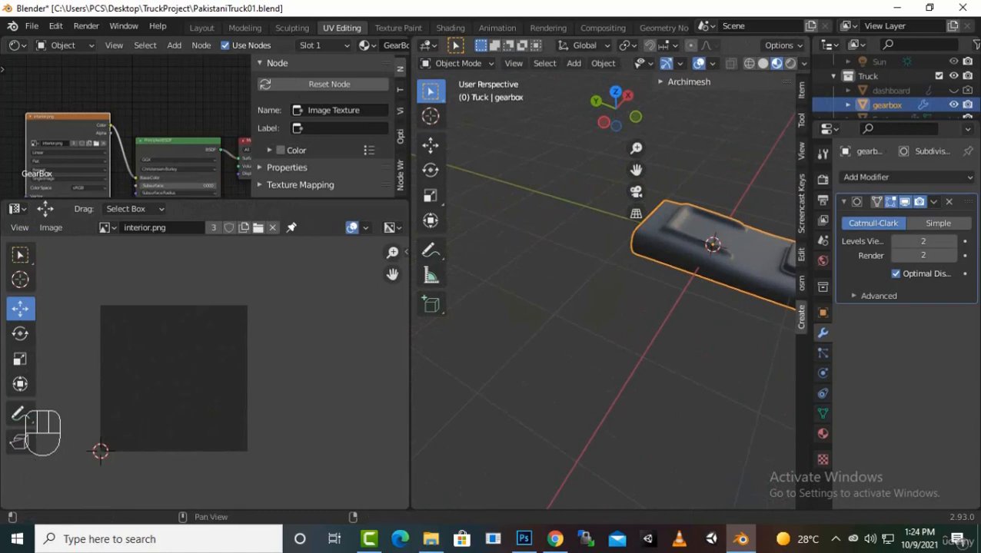
Unhide the Seats object and check how the textured gearbox sits between the seats.
{"action": "scroll", "coordinate": [891, 85], "scroll_direction": "down", "scroll_amount": 2}
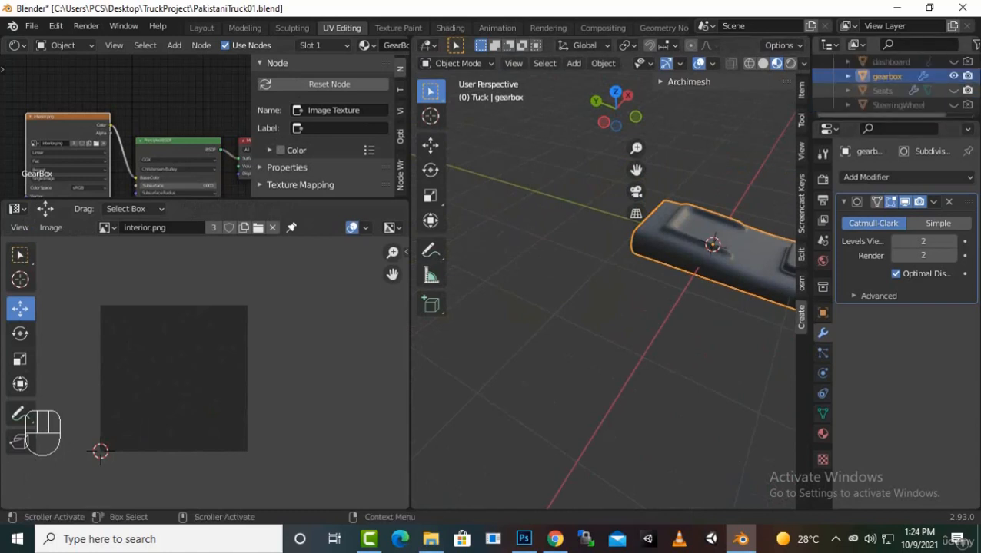
{"action": "left_click", "coordinate": [953, 91]}
{"action": "scroll", "coordinate": [603, 285], "scroll_direction": "down", "scroll_amount": 4}
{"action": "middle_click_drag", "start_coordinate": [654, 284], "coordinate": [554, 307]}
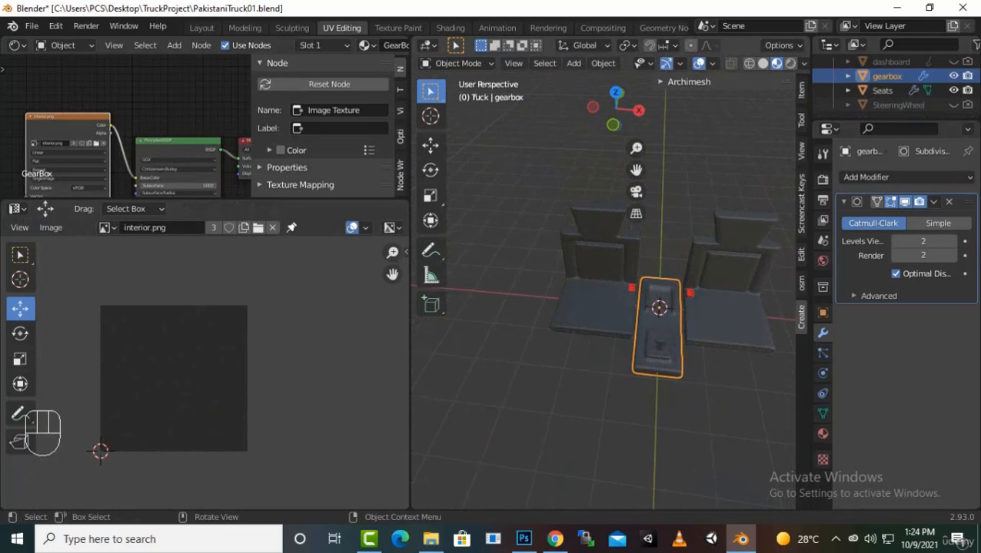
{"action": "mouse_move", "coordinate": [661, 330]}
{"action": "middle_mouse_down"}
{"action": "mouse_move", "coordinate": [615, 323]}
{"action": "mouse_move", "coordinate": [603, 281]}
{"action": "mouse_move", "coordinate": [653, 273]}
{"action": "mouse_move", "coordinate": [653, 327]}
{"action": "mouse_move", "coordinate": [672, 323]}
{"action": "middle_mouse_up"}
{"action": "scroll", "coordinate": [654, 273], "scroll_direction": "up", "scroll_amount": 5}
{"action": "scroll", "coordinate": [654, 323], "scroll_direction": "down", "scroll_amount": 6}
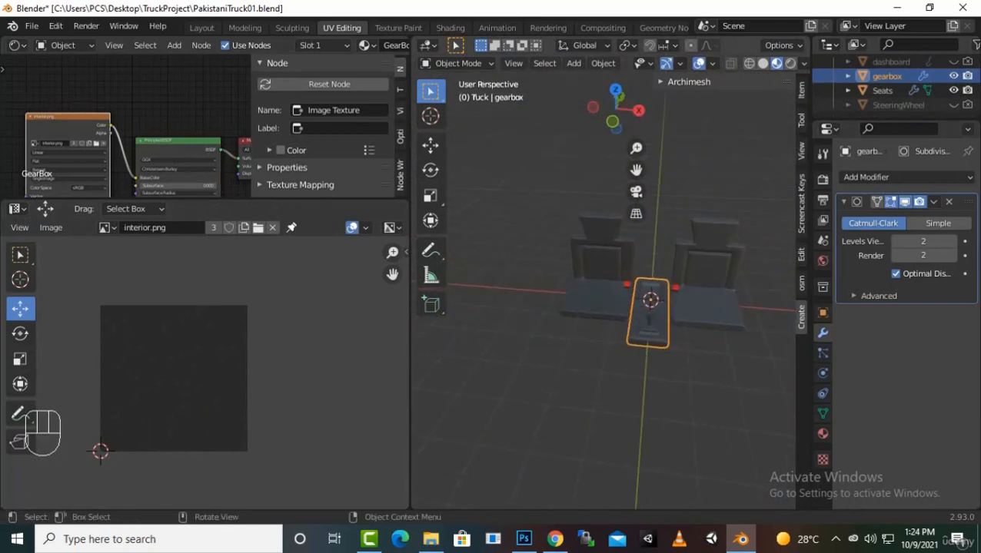